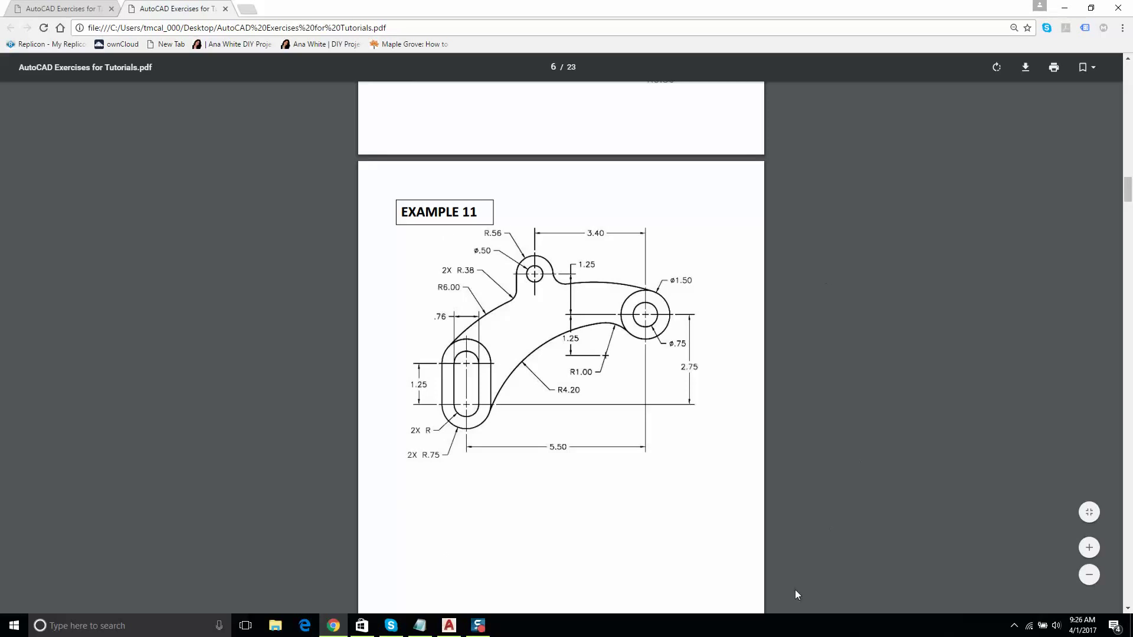
Leave the Example 11 PDF and bring up AutoCAD's Start page
left_click(448, 629)
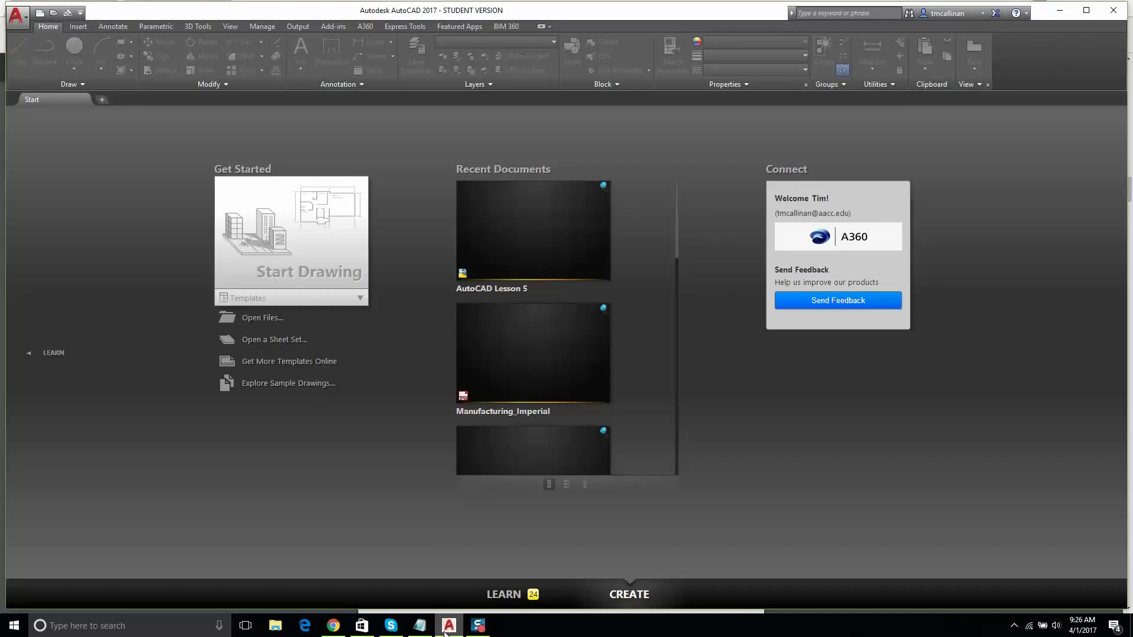
Start a new drawing from the ANSI C title block template in SheetSets
left_click(40, 13)
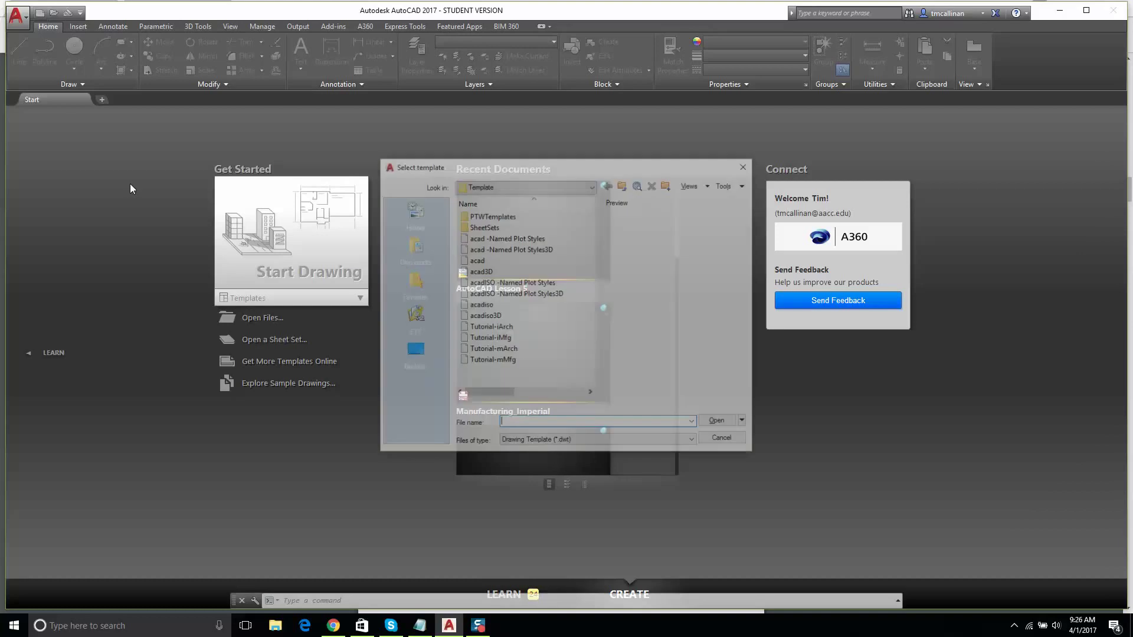
double_click(506, 227)
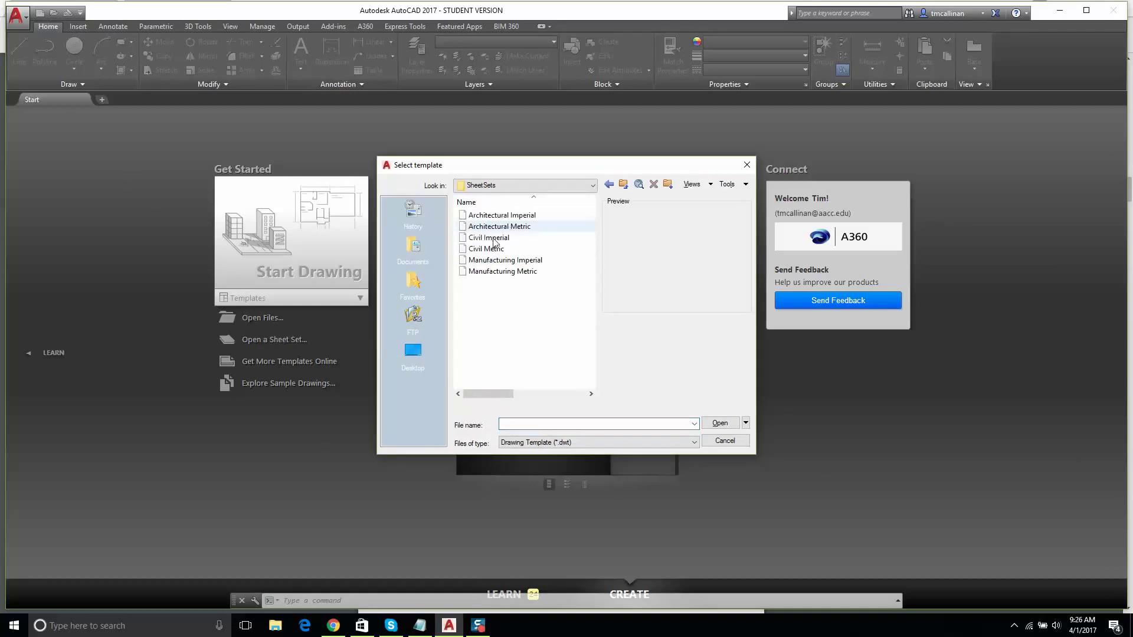
double_click(488, 261)
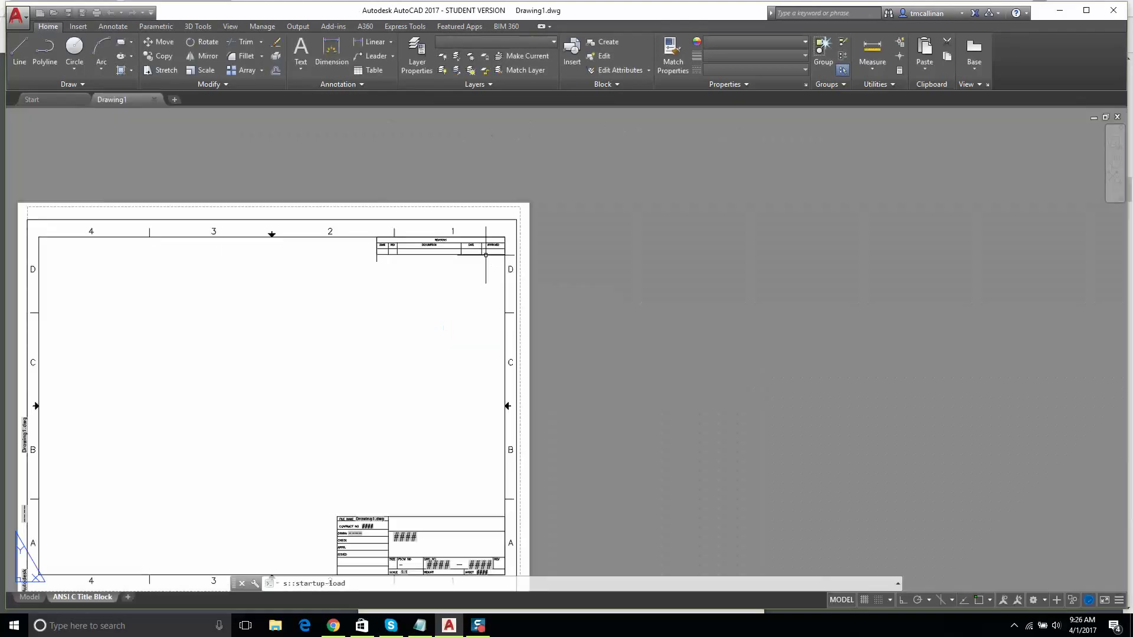
scroll(417, 362, "down", 2)
mouse_move(313, 331)
middle_mouse_down()
mouse_move(599, 225)
mouse_move(561, 303)
middle_mouse_up()
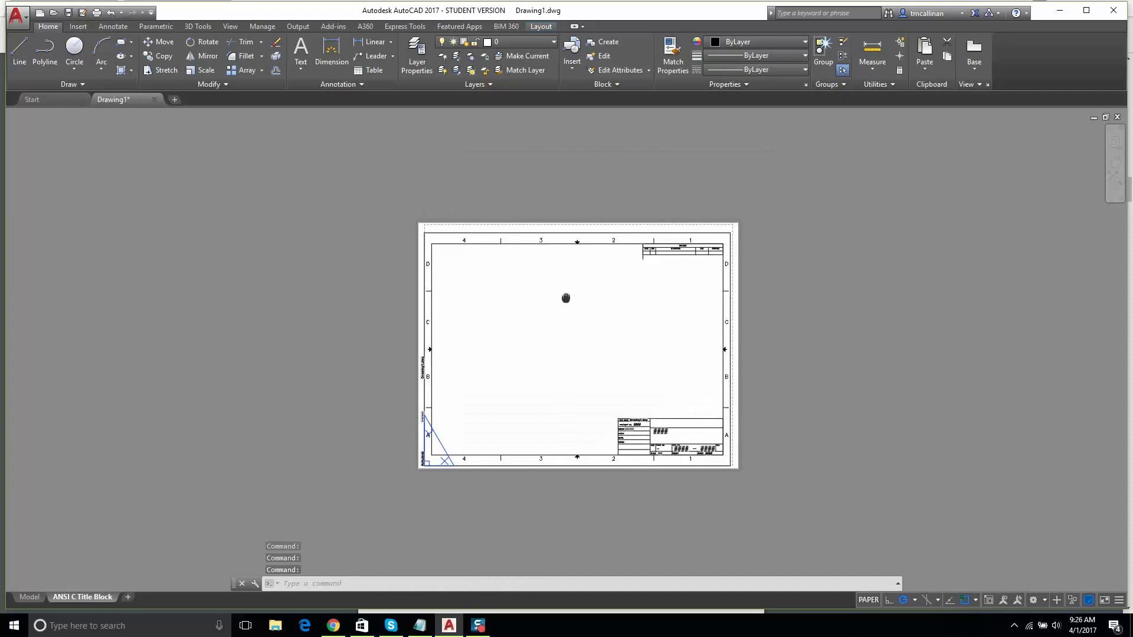
scroll(678, 331, "up", 2)
Switch to model space with the grid on, then go back to the reference PDF
left_click(18, 597)
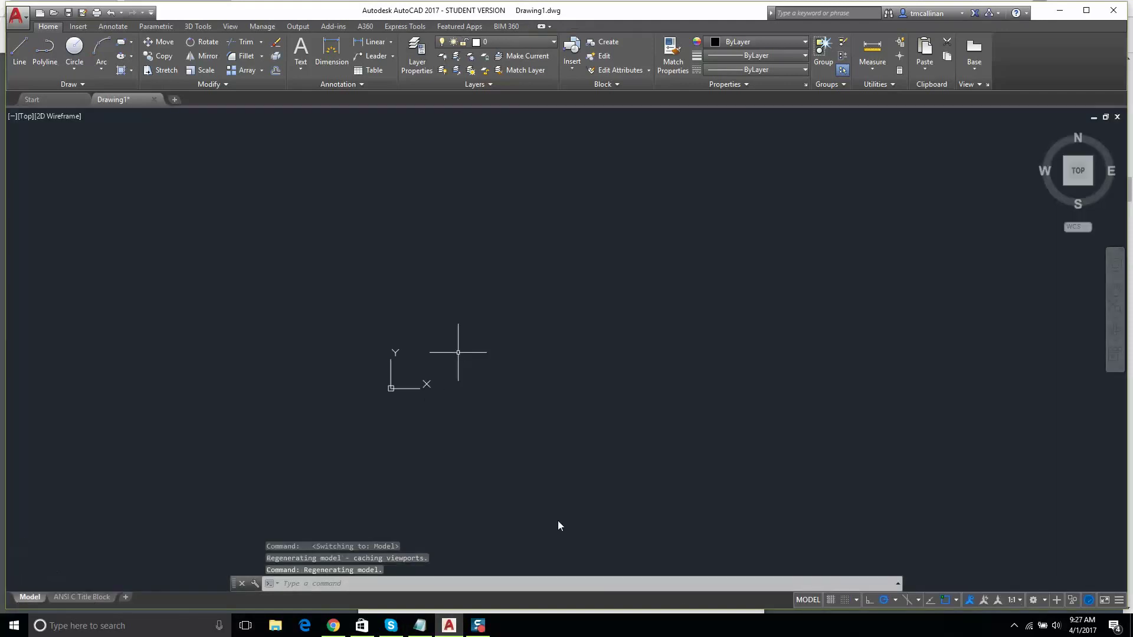
left_click(831, 599)
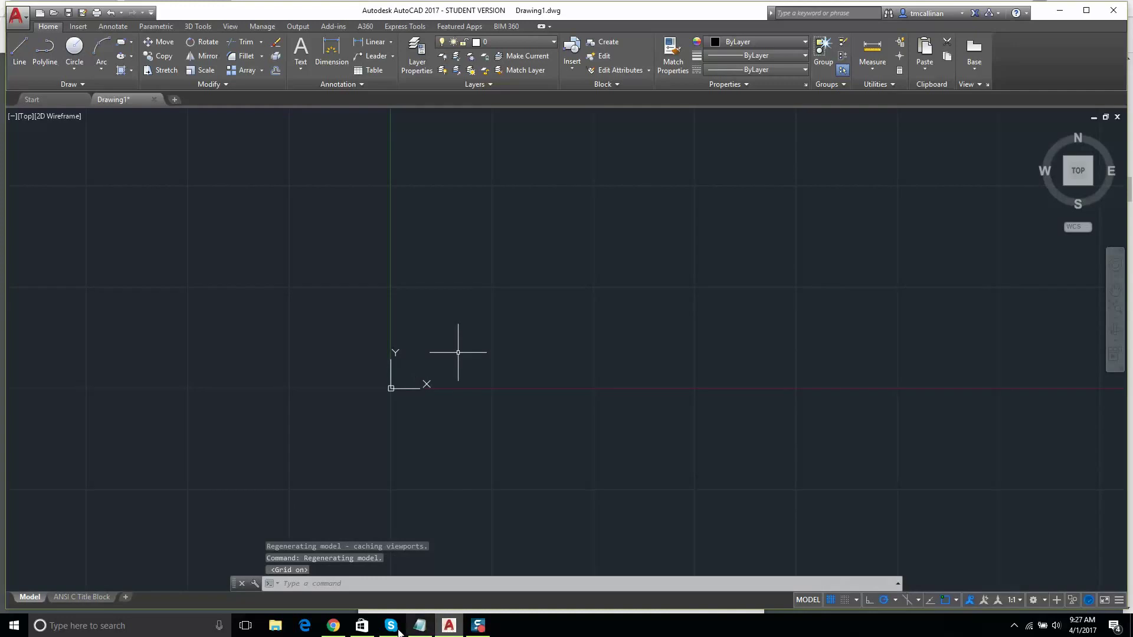
left_click(335, 628)
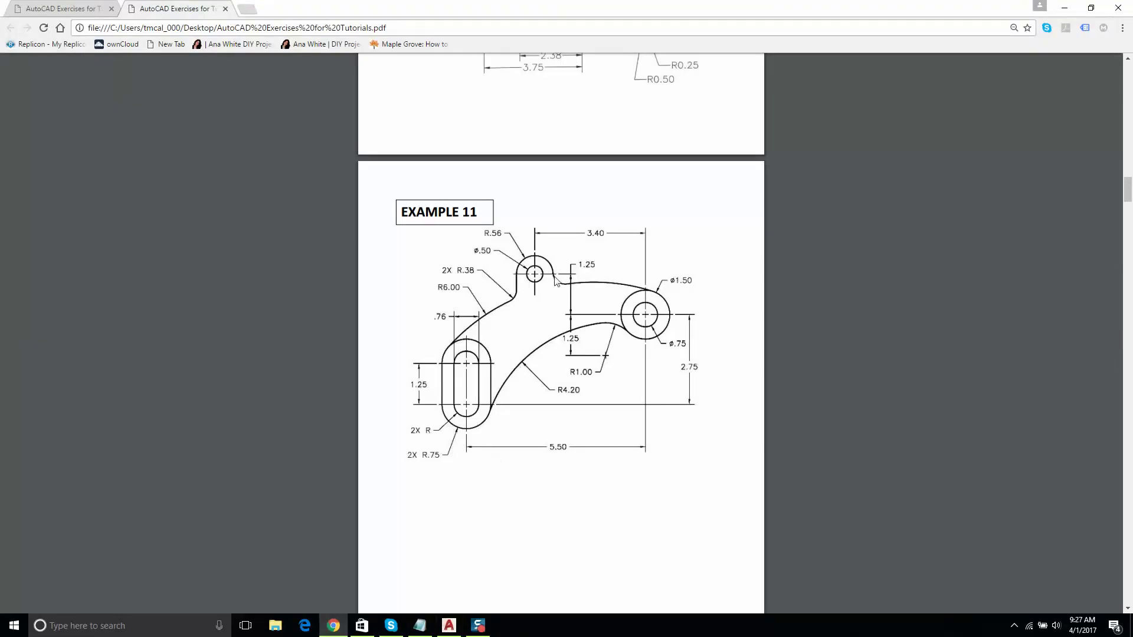
Scroll through Example 11's dimensions in the PDF, then return to Drawing1 in AutoCAD
scroll(557, 280, "up", 1)
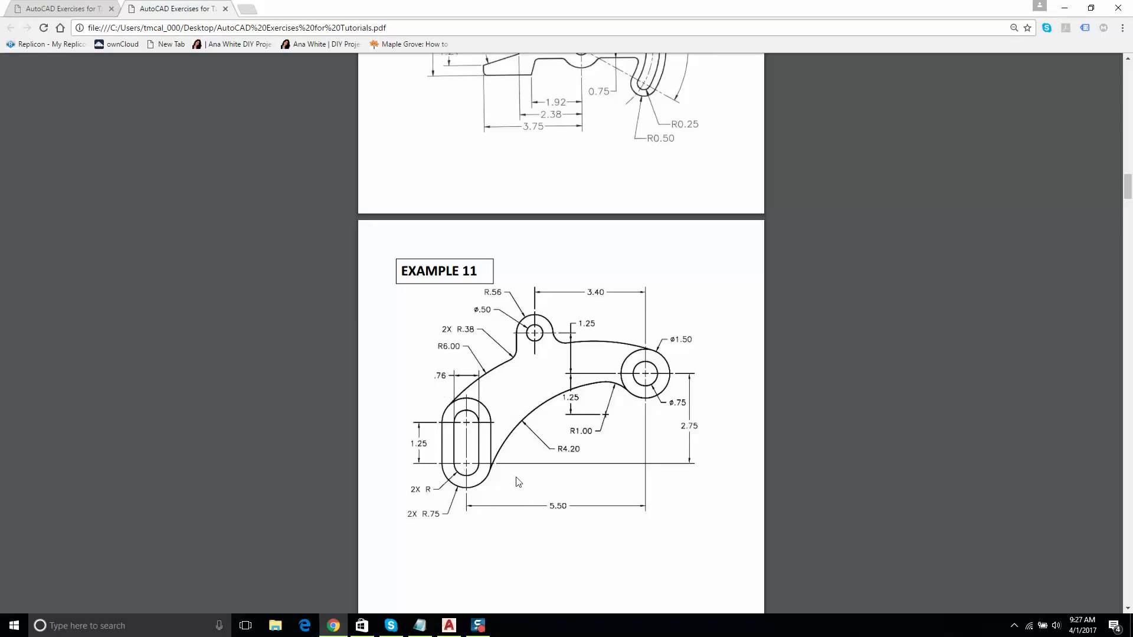
left_click(449, 625)
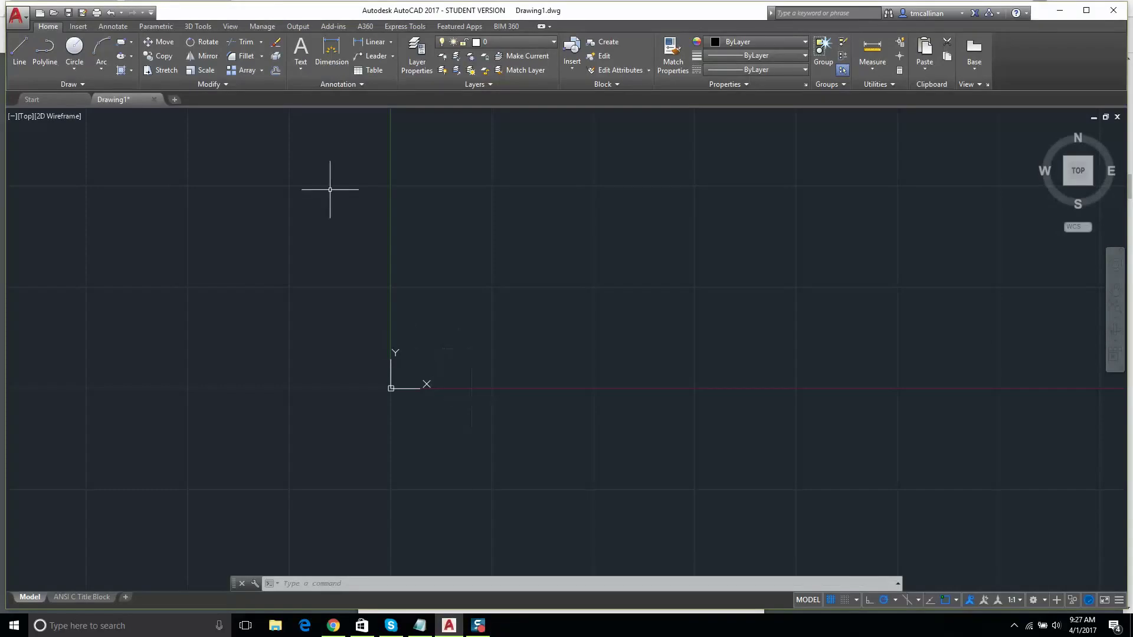
Create a new layer named const 1 and give it the colour yellow
left_click(423, 53)
right_click(189, 124)
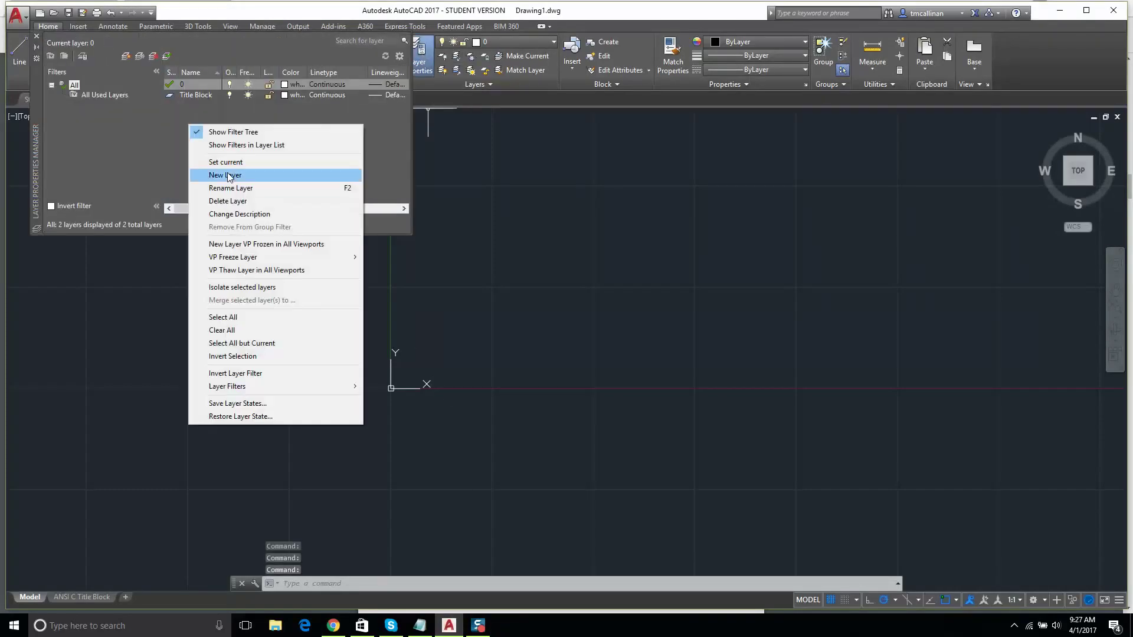
left_click(300, 173)
type("const 1")
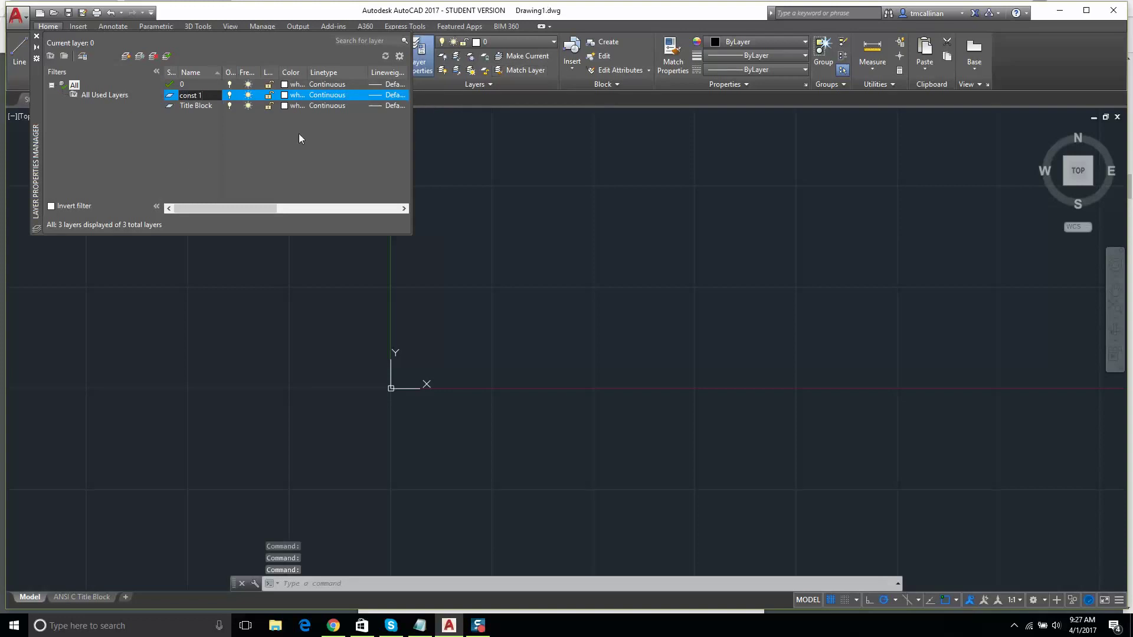
key("Return")
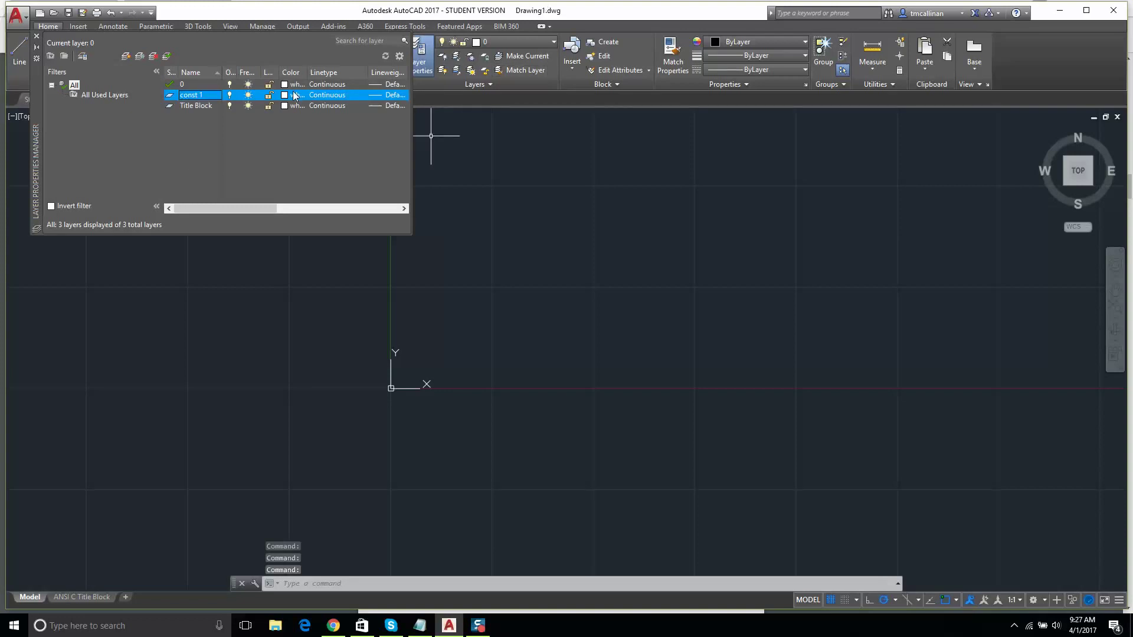
left_click(294, 94)
left_click(485, 339)
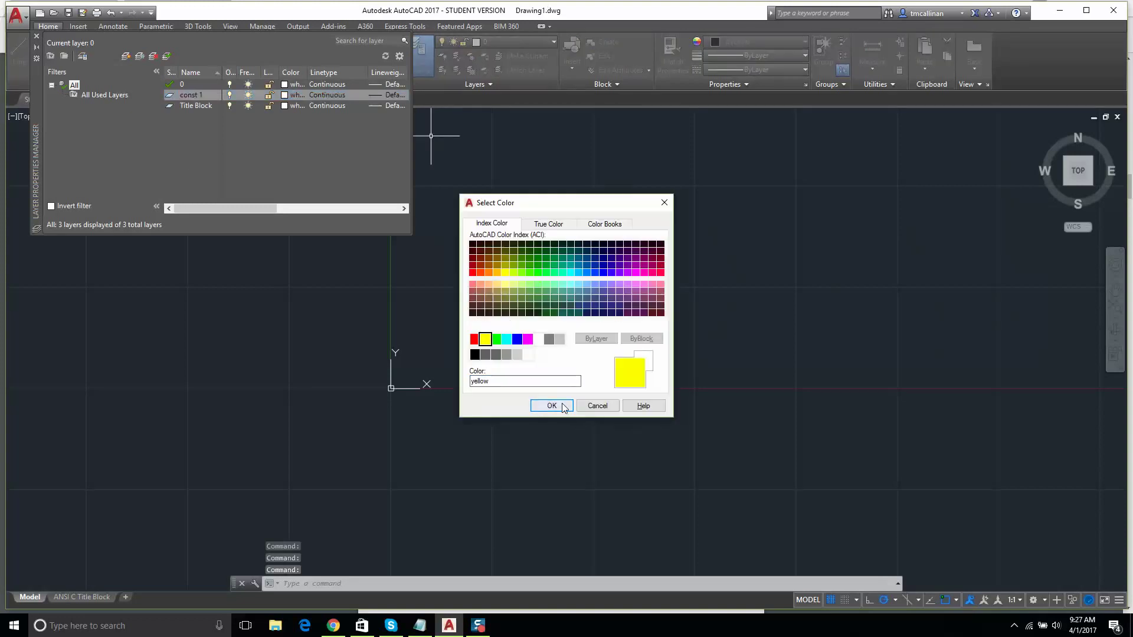
left_click(552, 405)
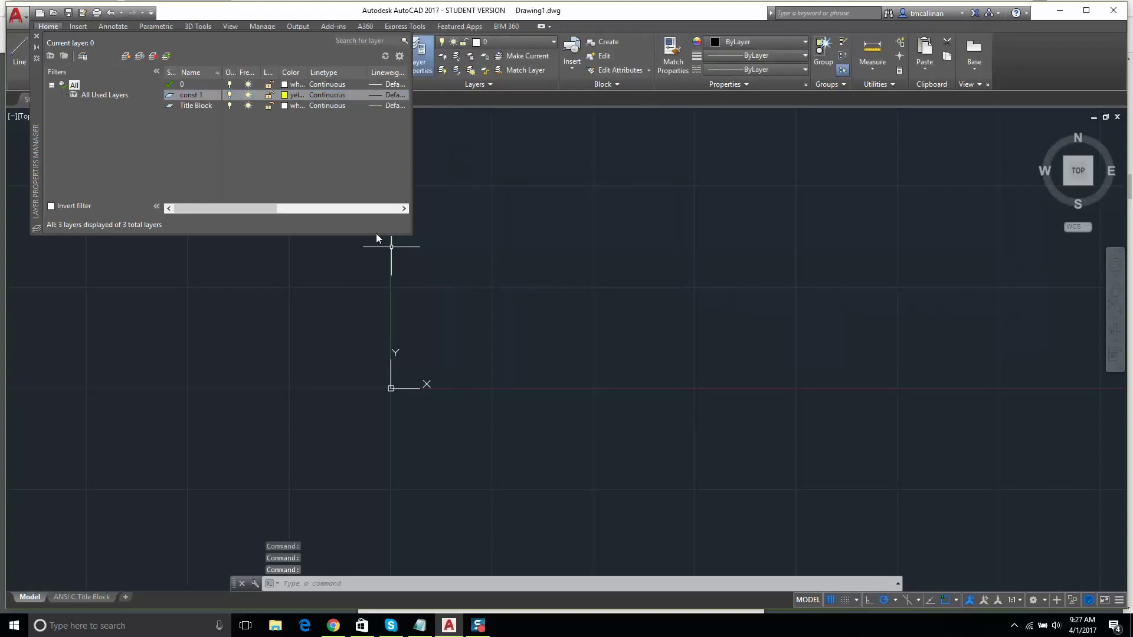
Make const 1 the current layer and close the Layer Properties palette
left_click(168, 84)
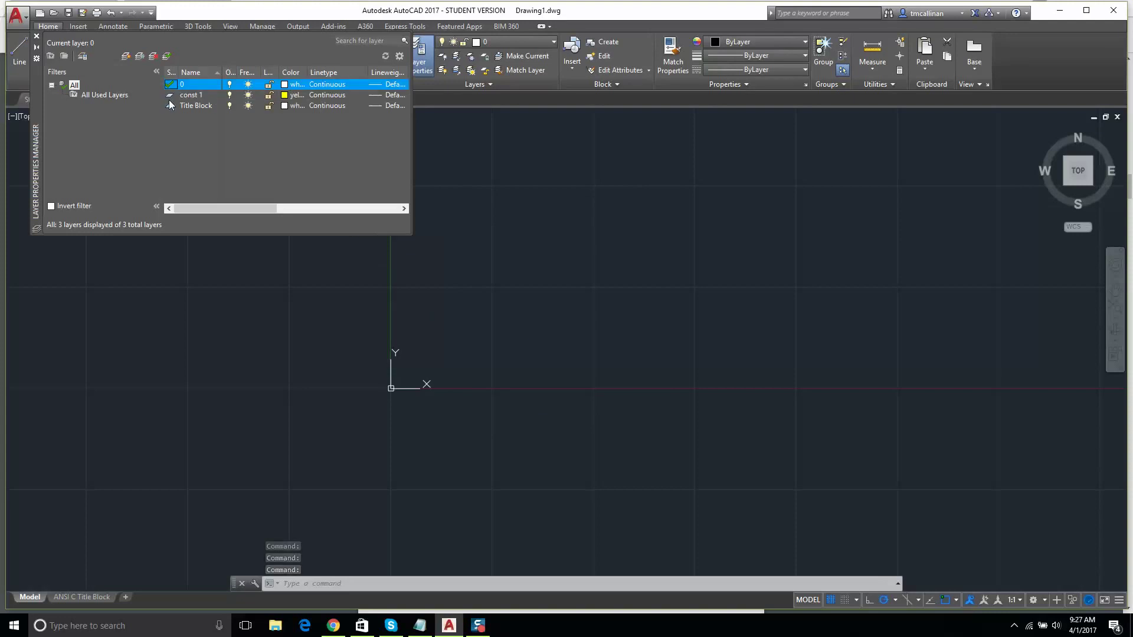
double_click(170, 95)
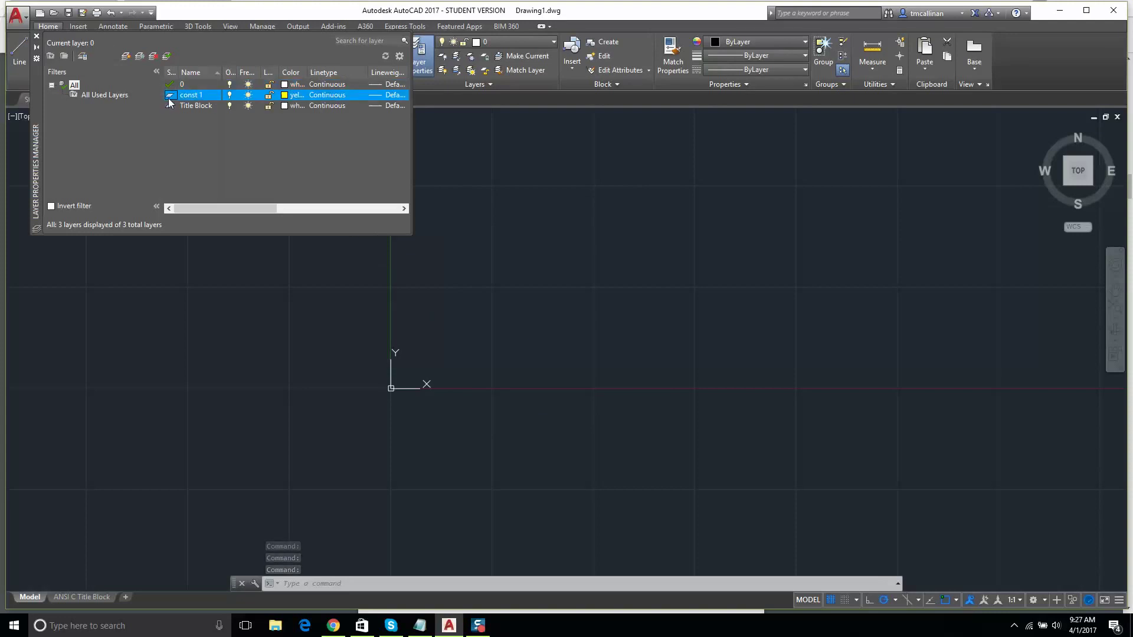
left_click(36, 36)
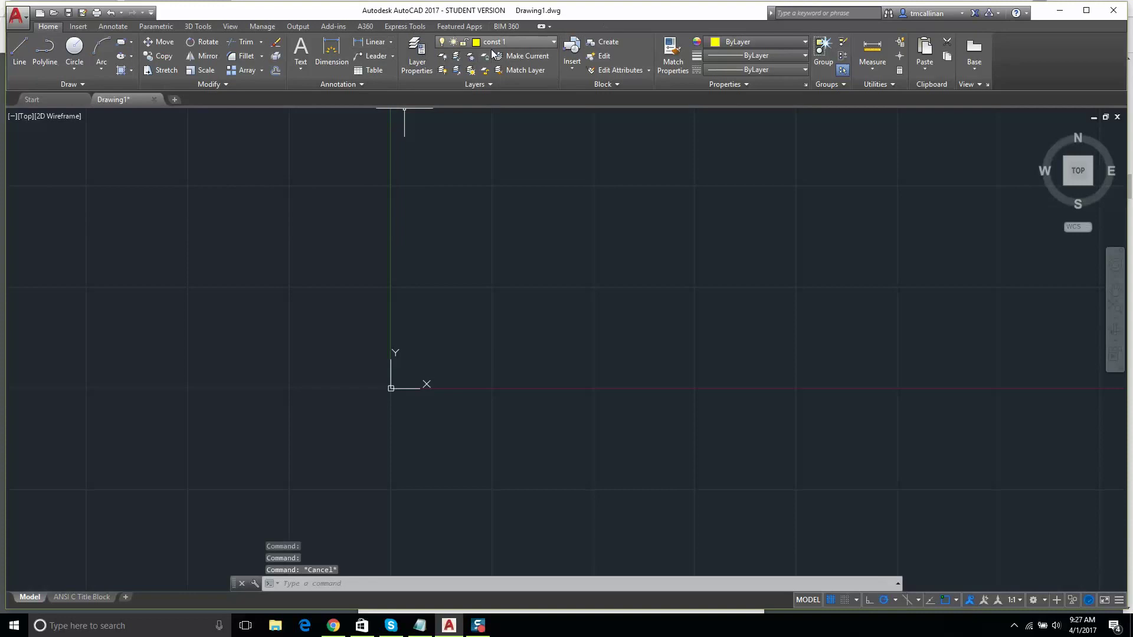
Draw horizontal and vertical construction lines through the origin 0,0
left_click(98, 89)
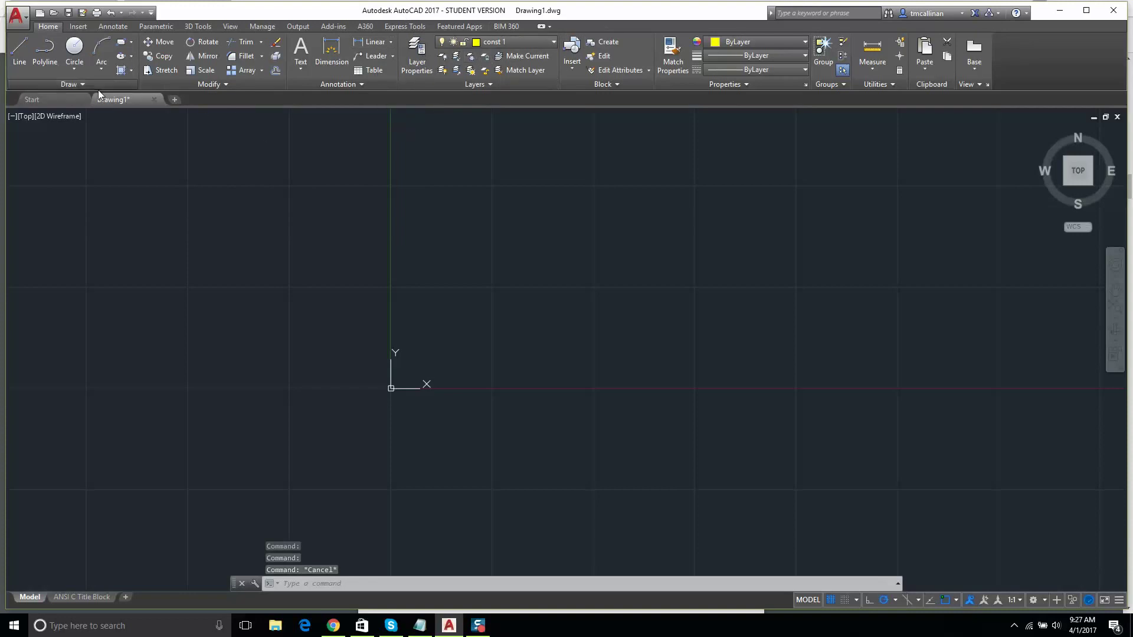
left_click(46, 101)
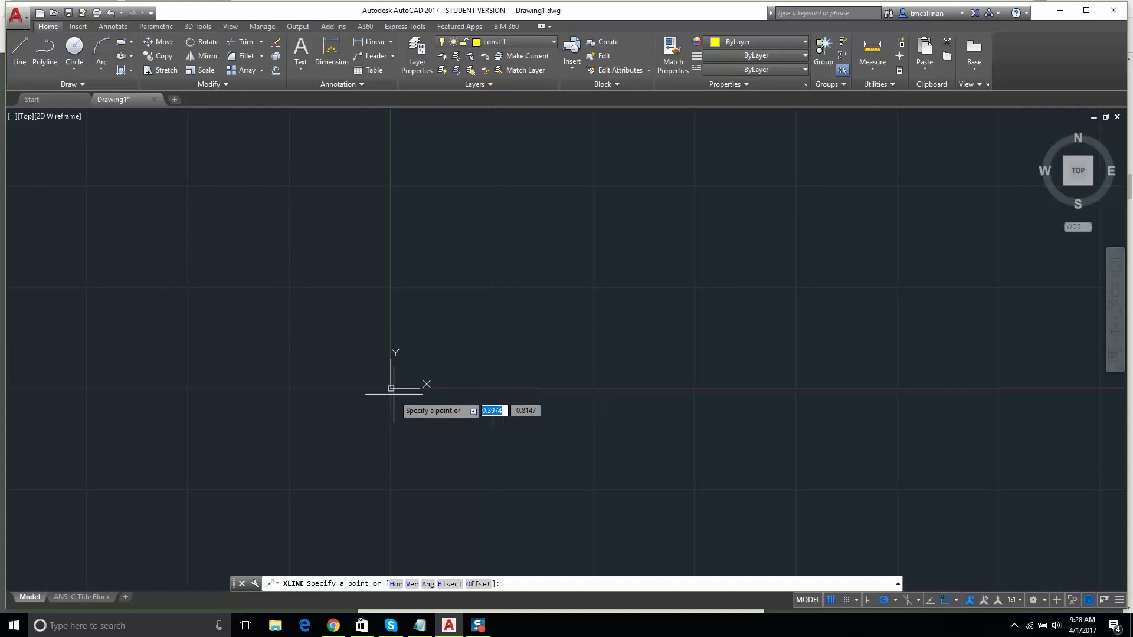
left_click(71, 87)
left_click(46, 98)
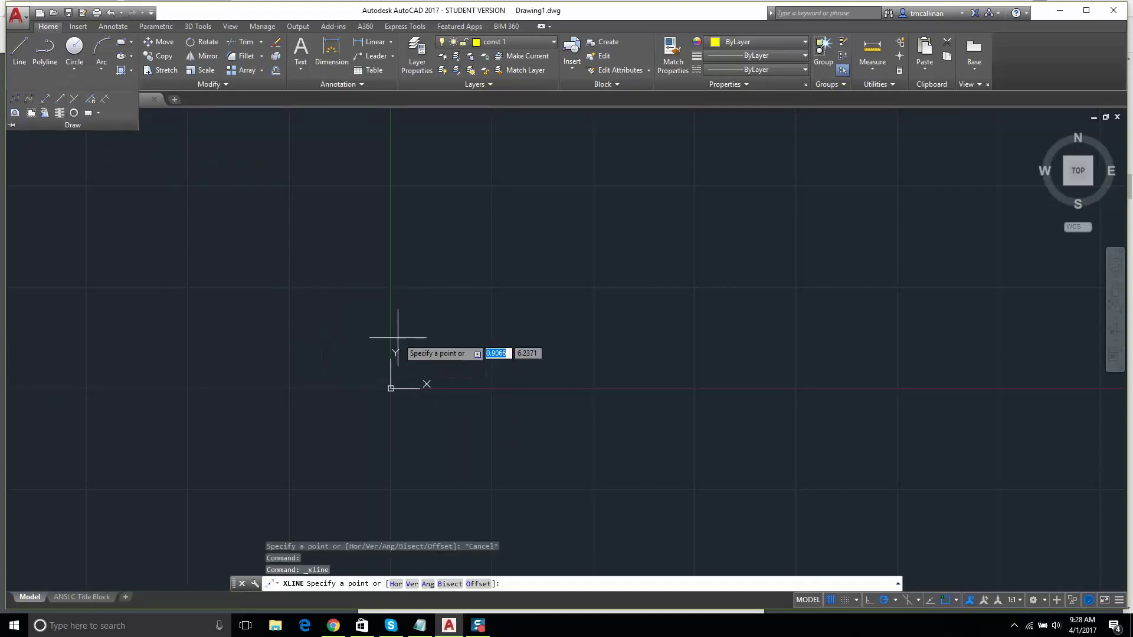
type("0,0")
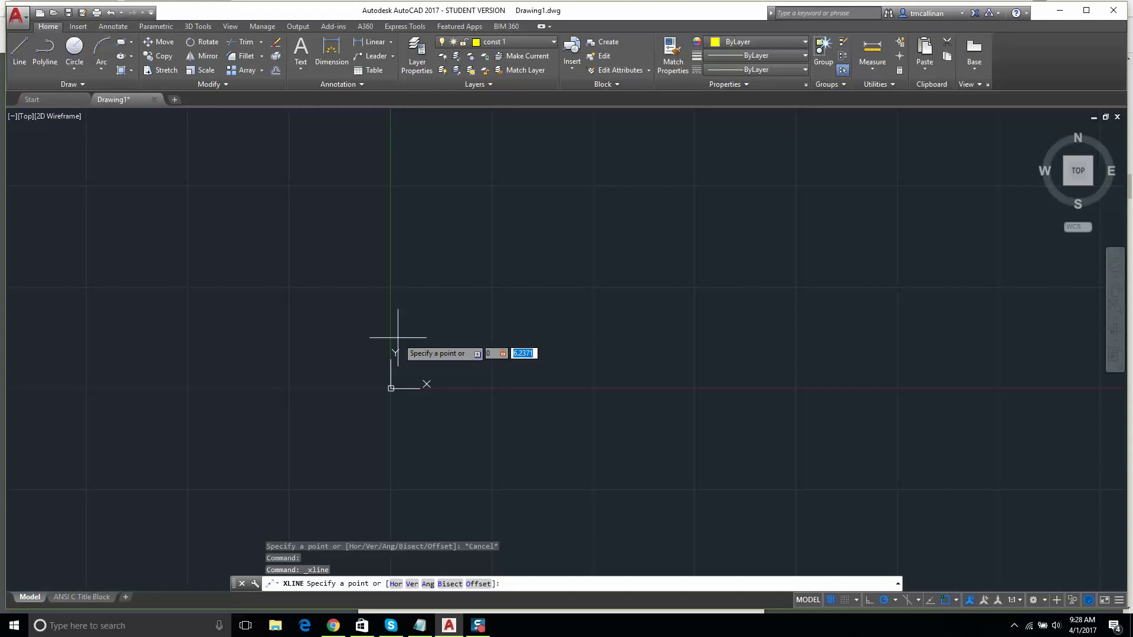
key("Return")
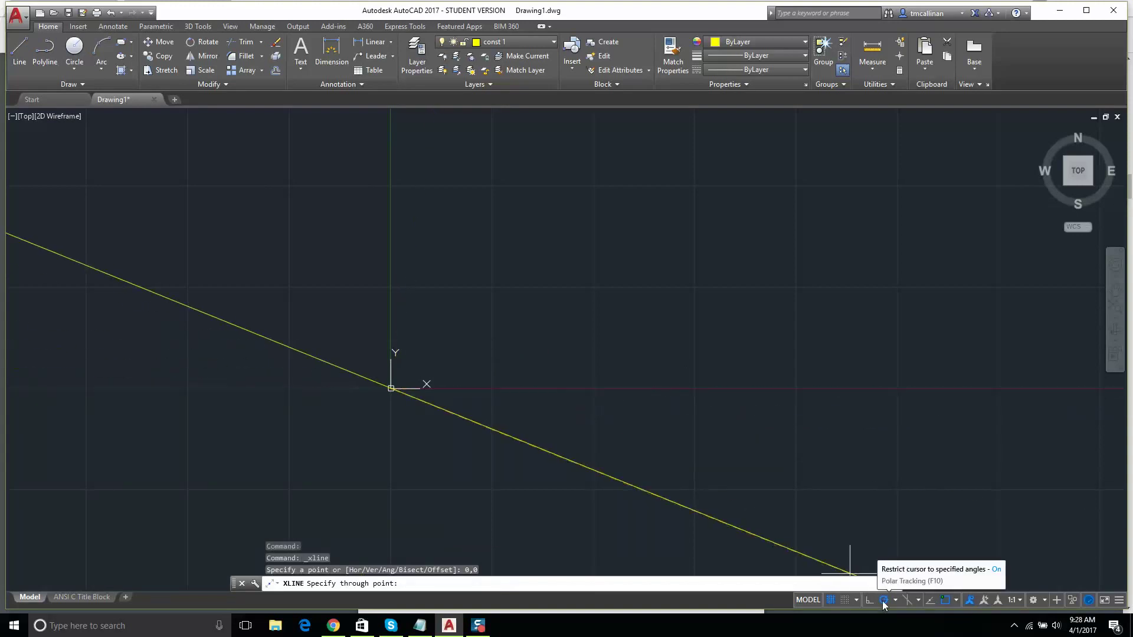
left_click(630, 388)
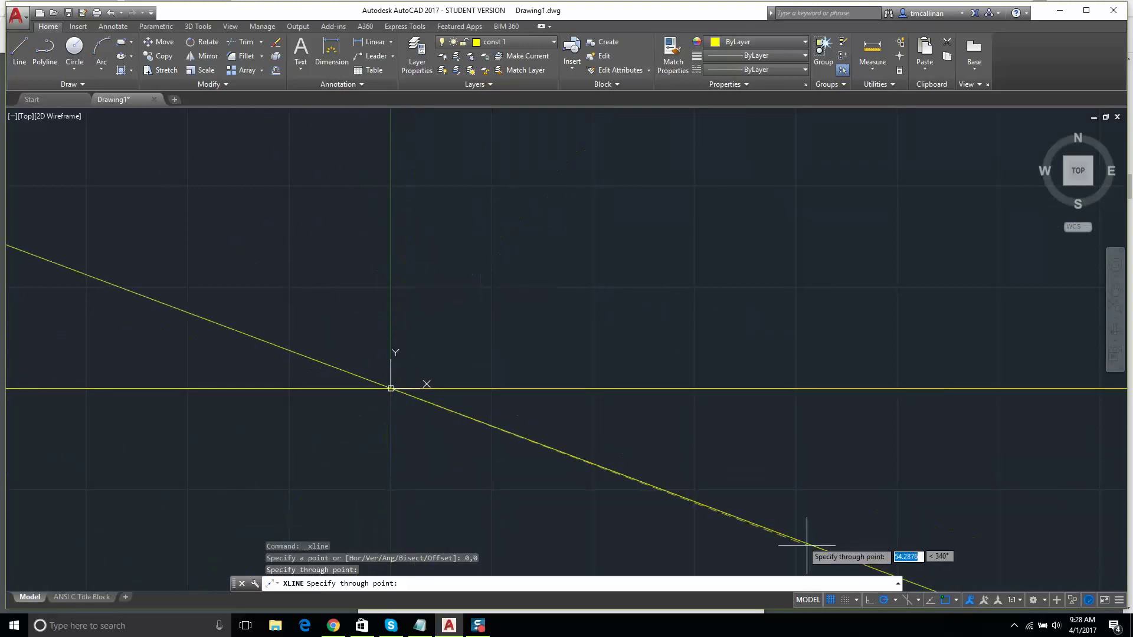
left_click(881, 597)
left_click(390, 273)
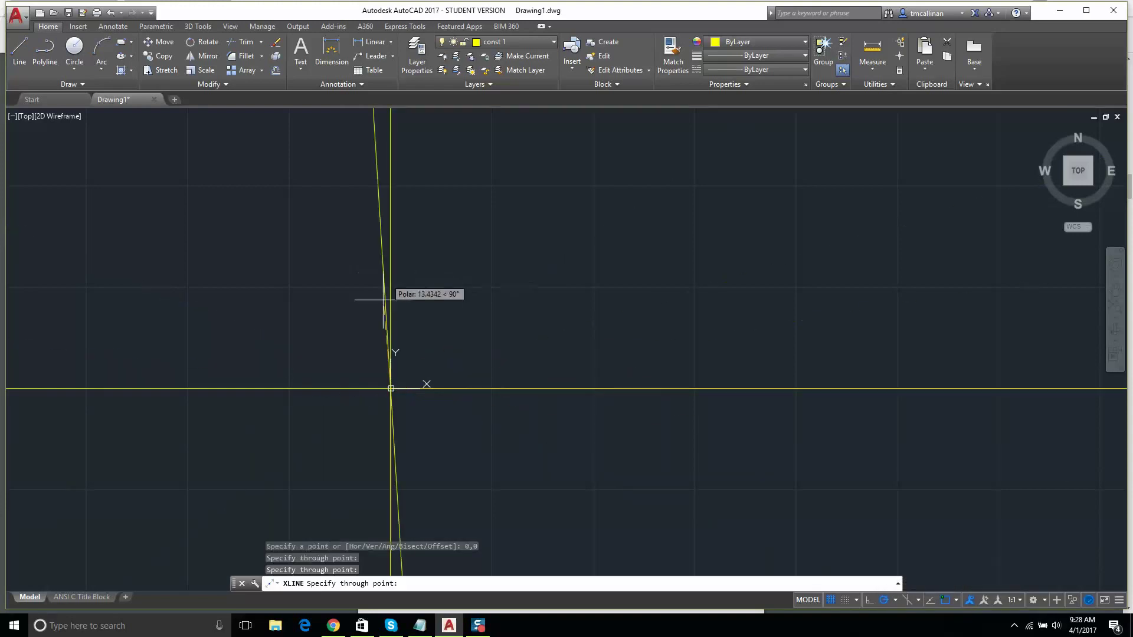
key("Escape")
Check the current layer list and glance at the reference PDF before returning to AutoCAD
middle_click_drag(337, 183, 435, 167)
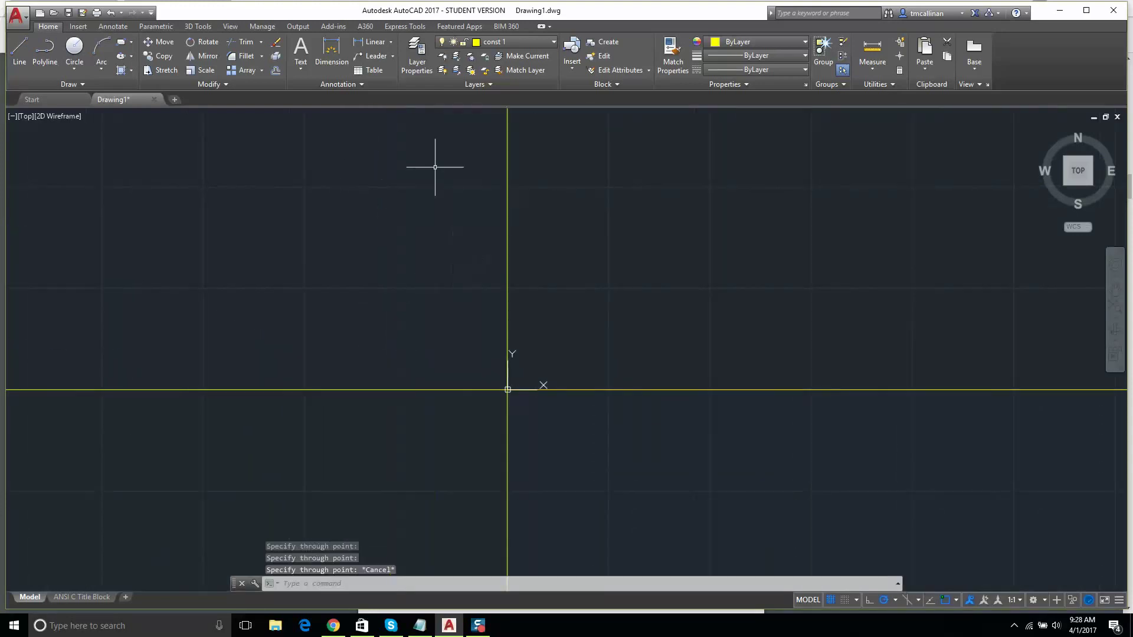
left_click(519, 41)
left_click(498, 59)
key("Escape")
key("Escape")
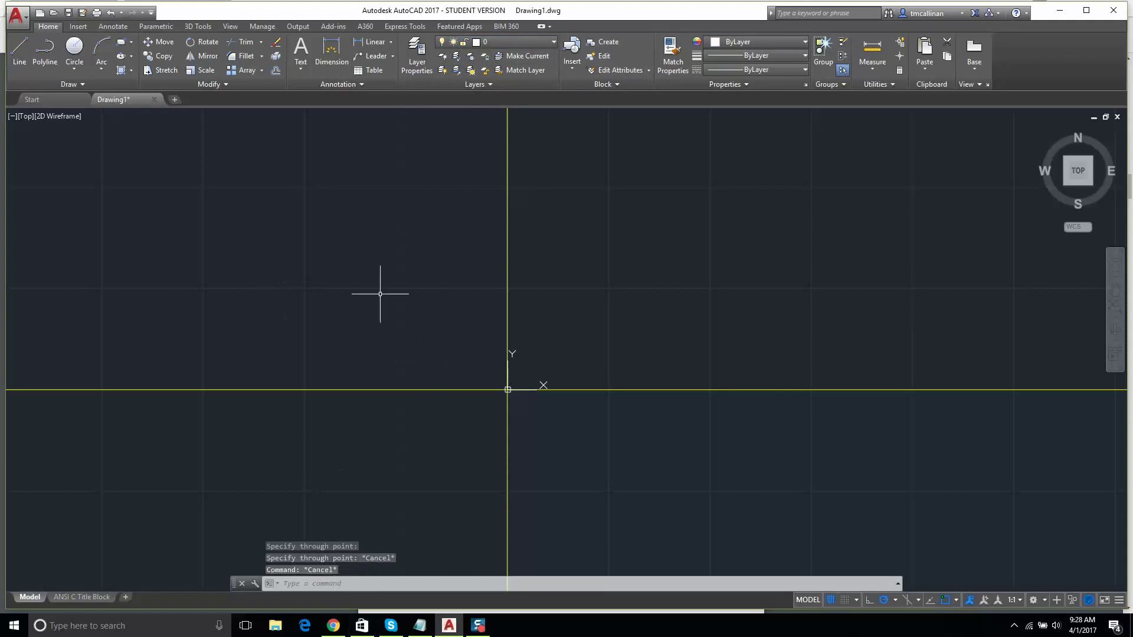
left_click(525, 43)
left_click(480, 86)
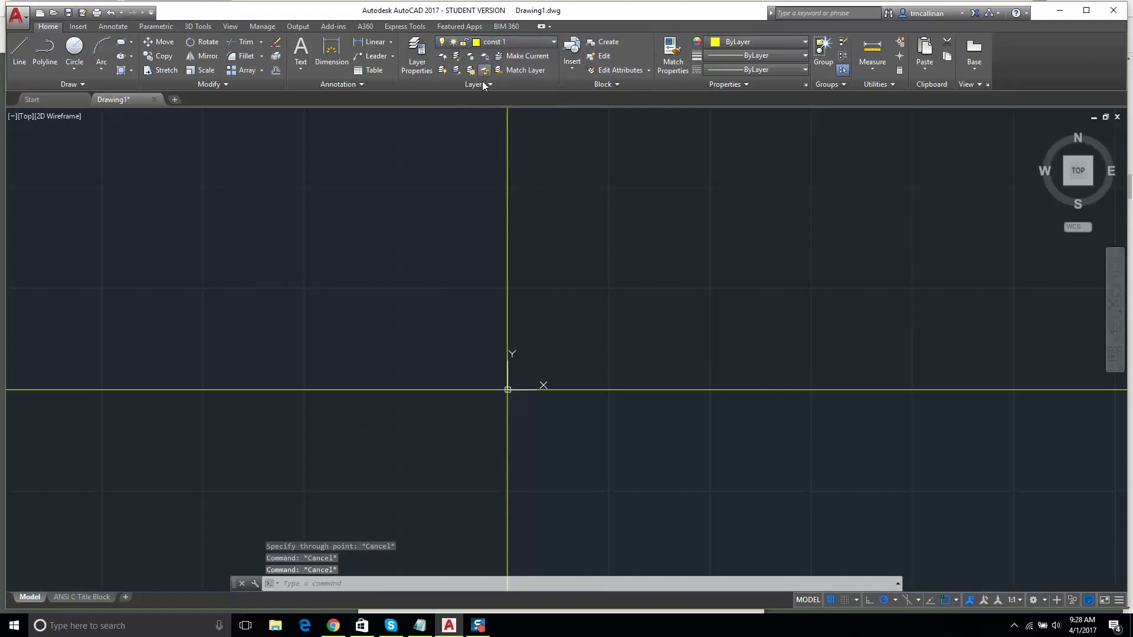
left_click(334, 625)
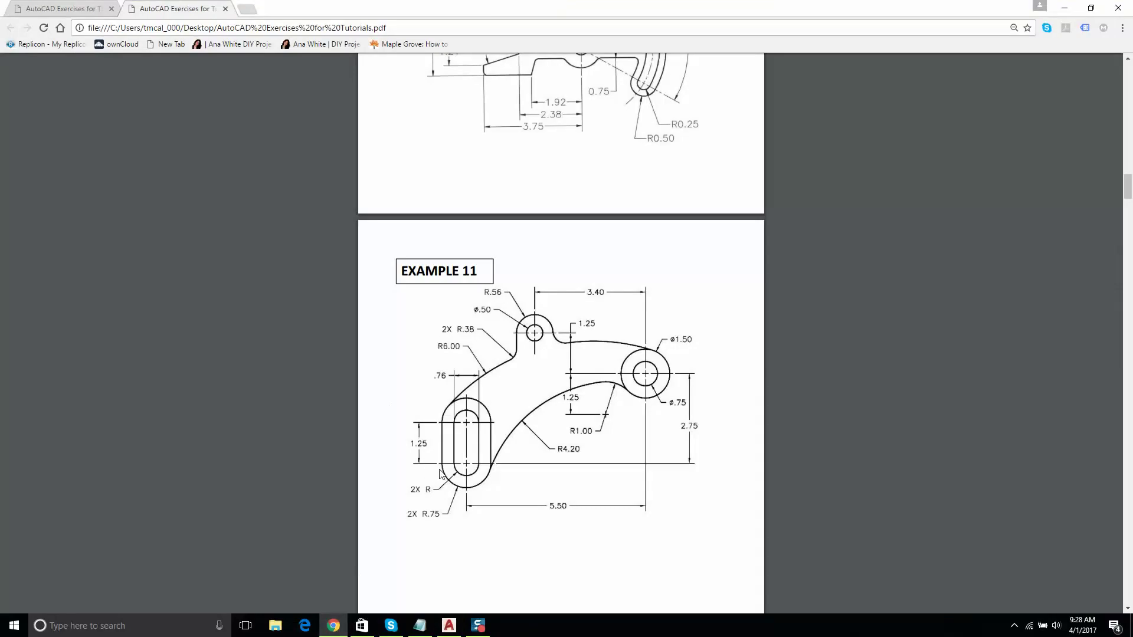
left_click(449, 625)
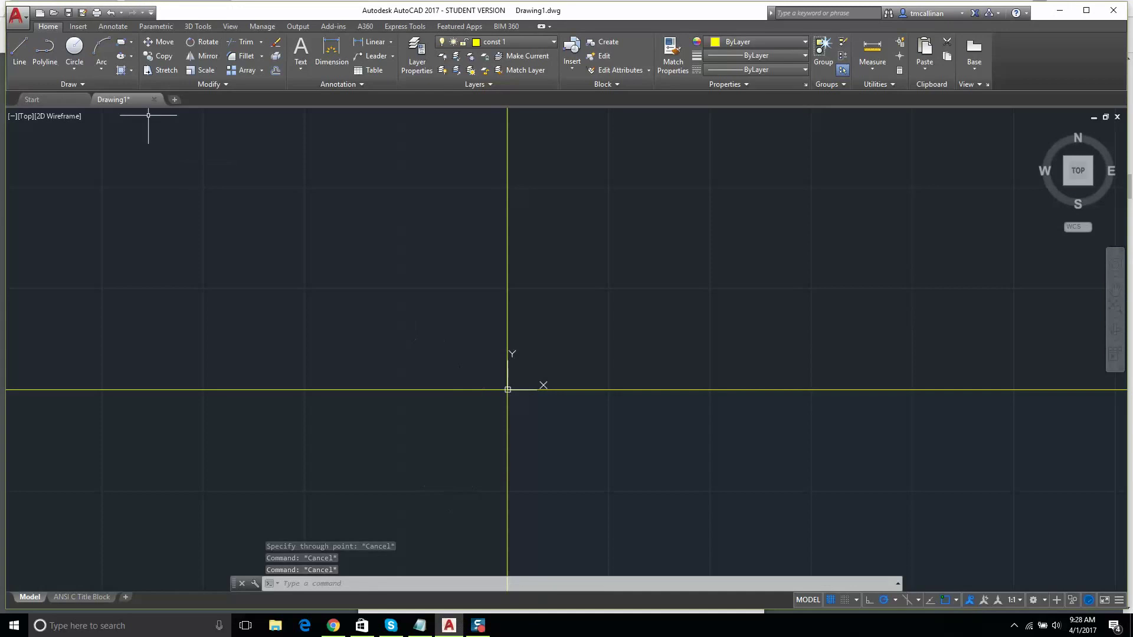
Offset the horizontal construction line 1.25 upward
left_click(275, 70)
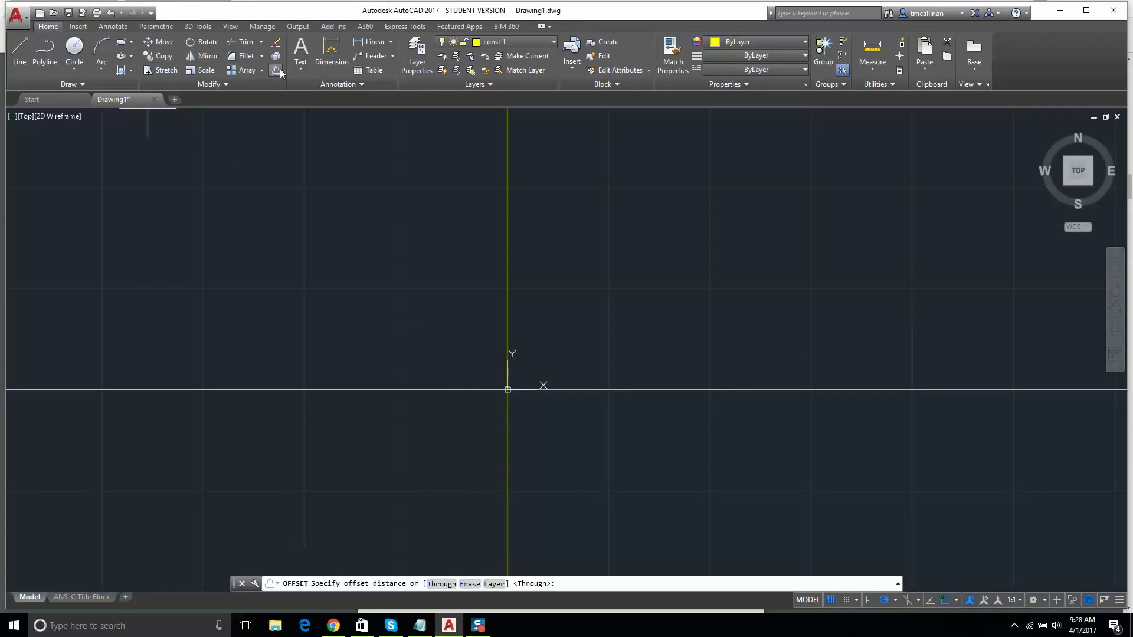
type("1.25")
key("Return")
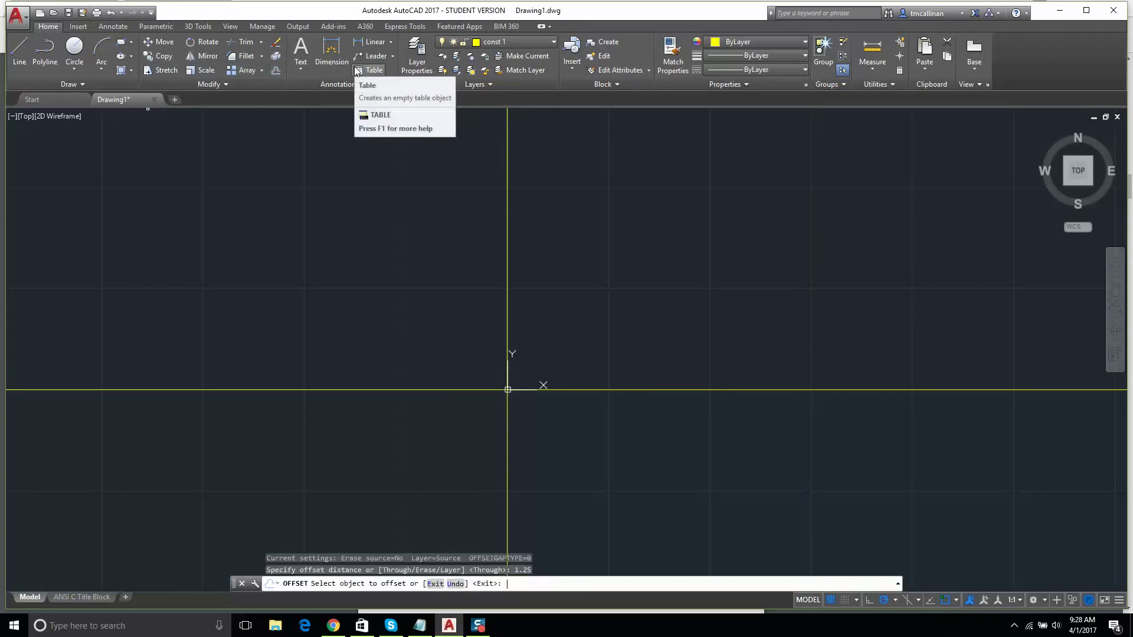
left_click(608, 389)
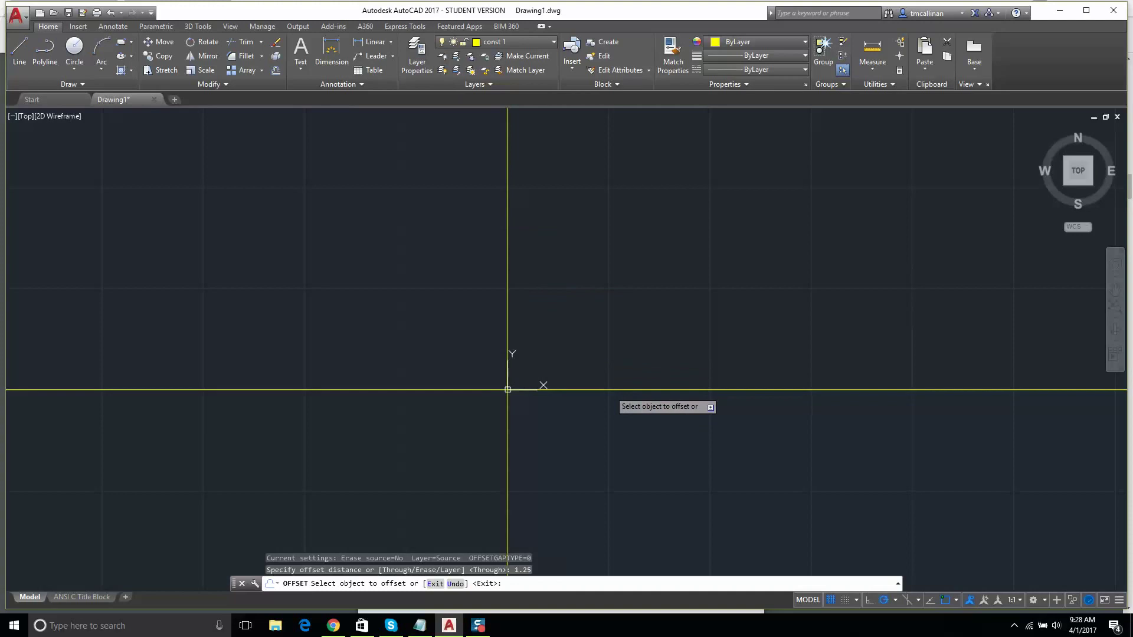
left_click(610, 368)
key("Escape")
scroll(556, 374, "up", 8)
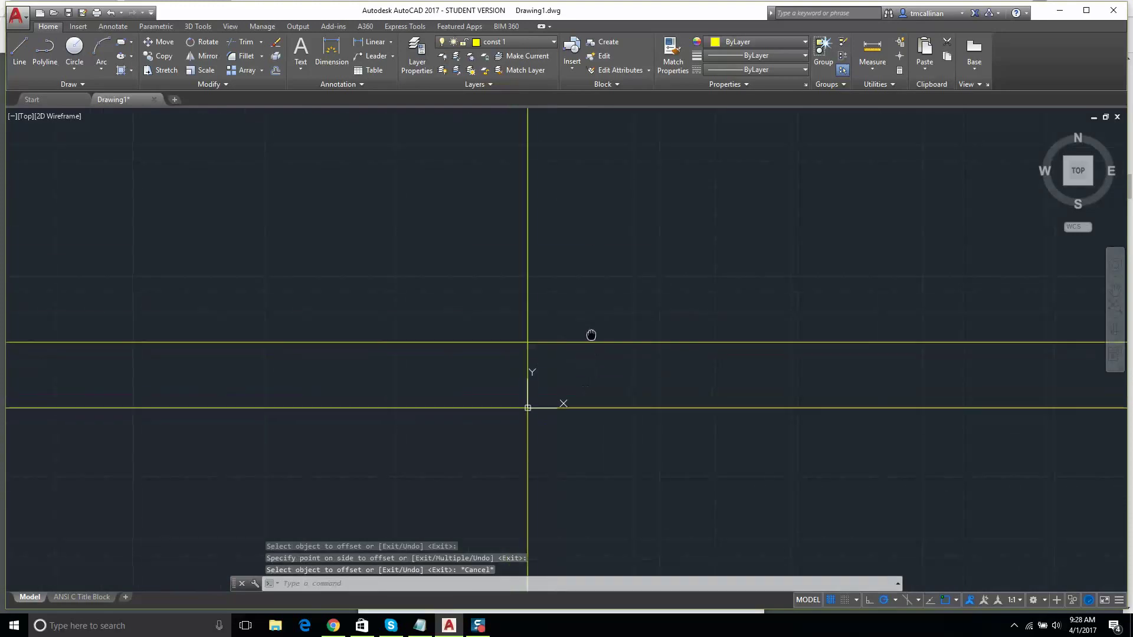
middle_click_drag(568, 324, 576, 232)
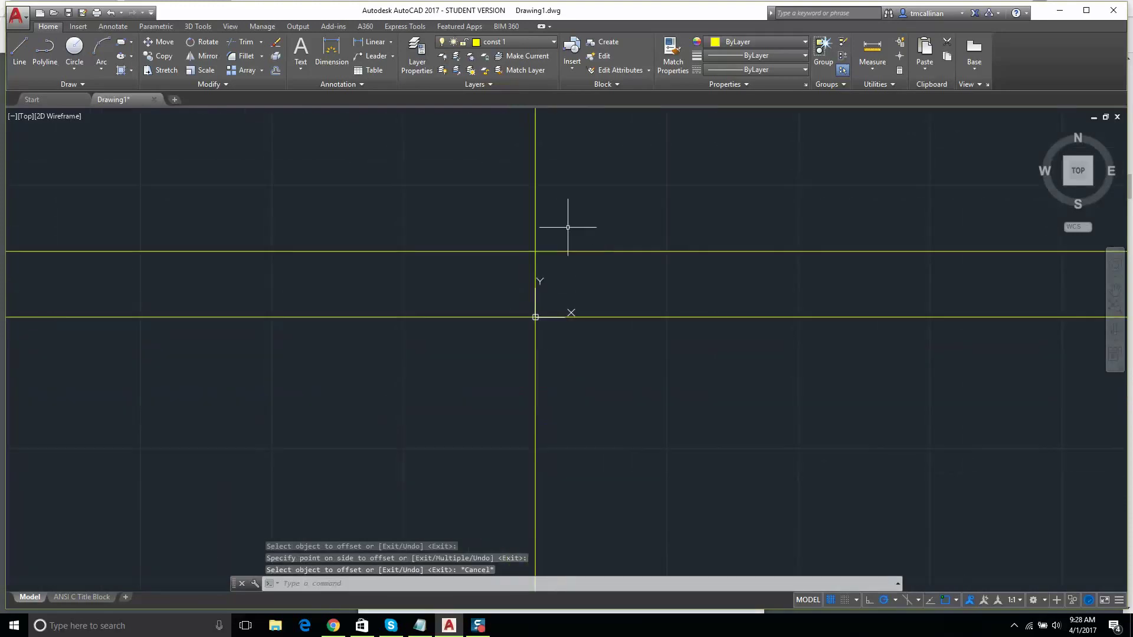
Make layer 0 the current layer
left_click(507, 43)
left_click(509, 57)
left_click(75, 48)
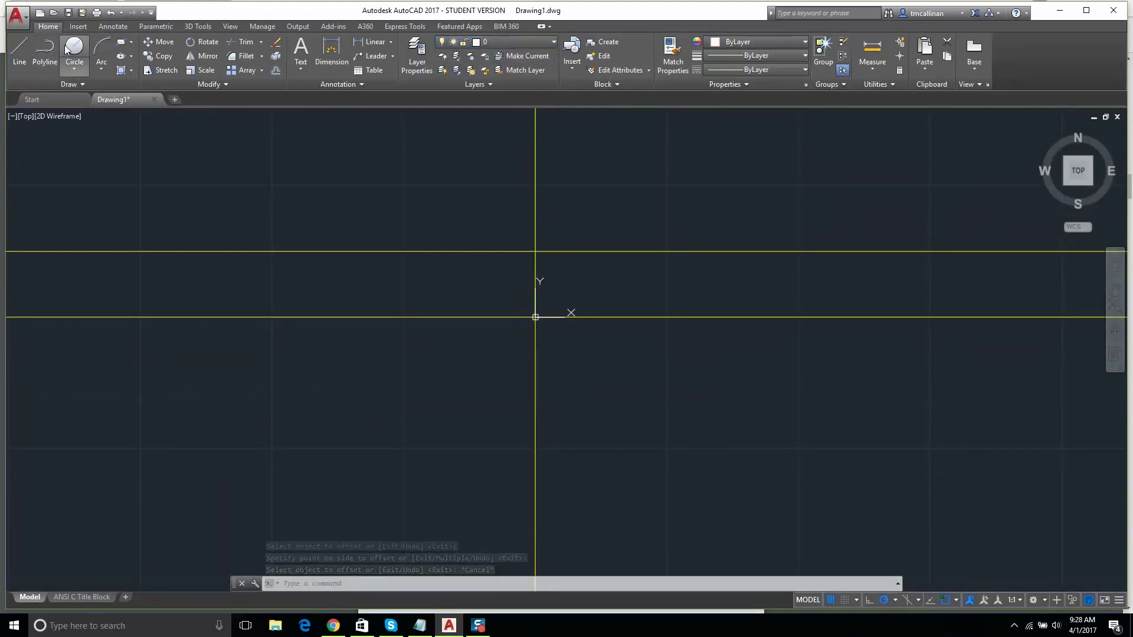
Draw a 0.76-diameter circle centred on the origin
left_click(535, 317)
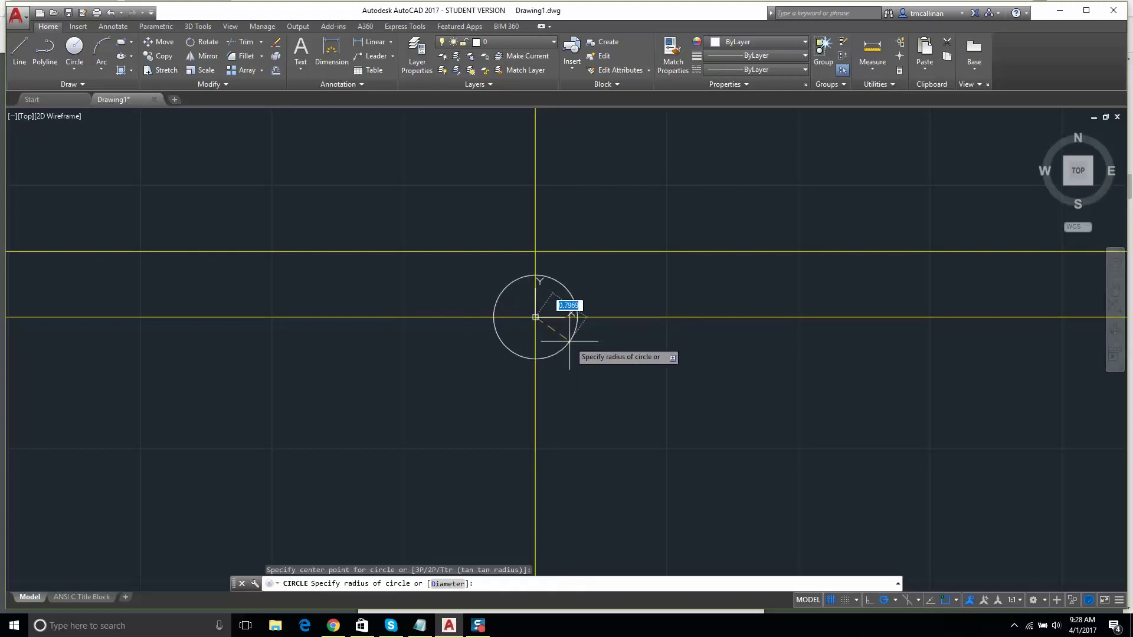
type("d")
key("Return")
type(".76")
key("Return")
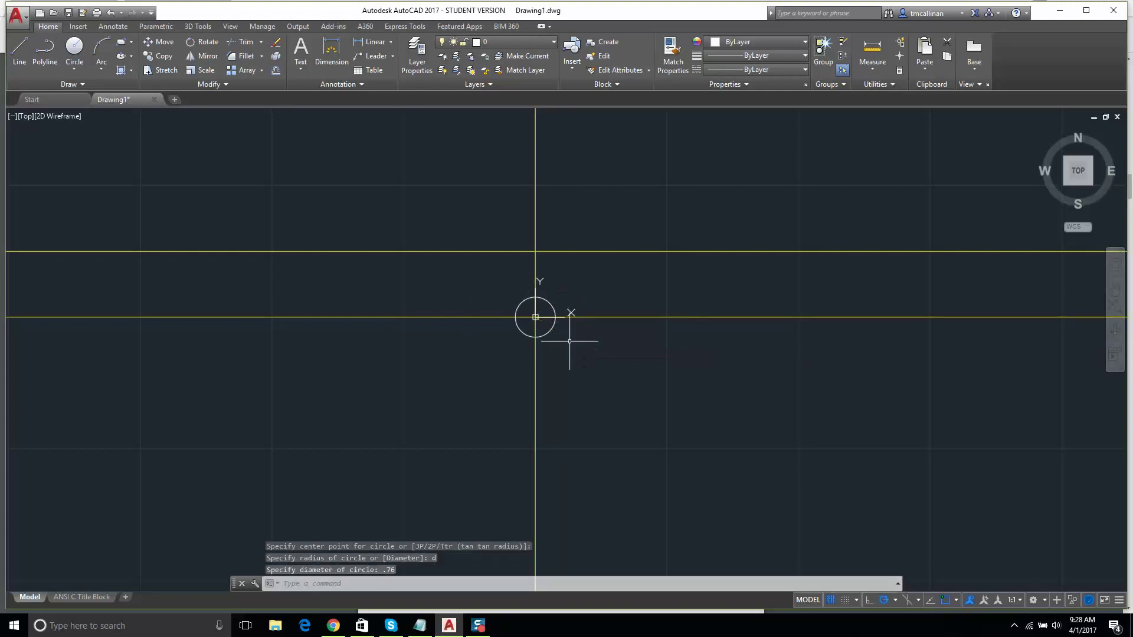
scroll(554, 257, "up", 2)
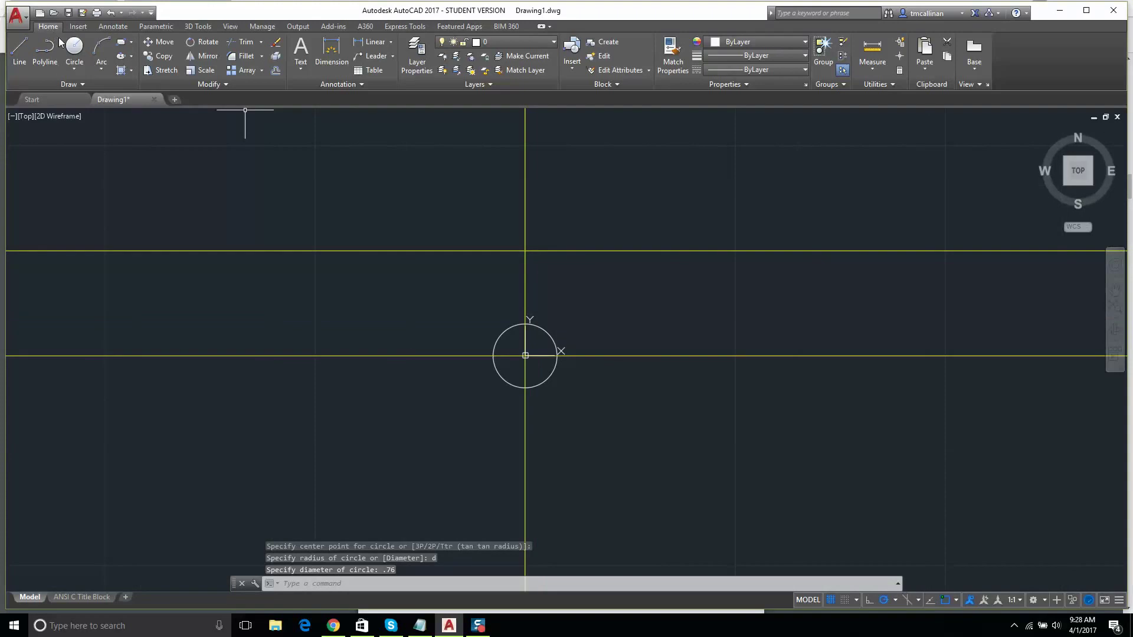
Add a matching 0.76-diameter circle at the upper construction line intersection
left_click(75, 47)
left_click(525, 250)
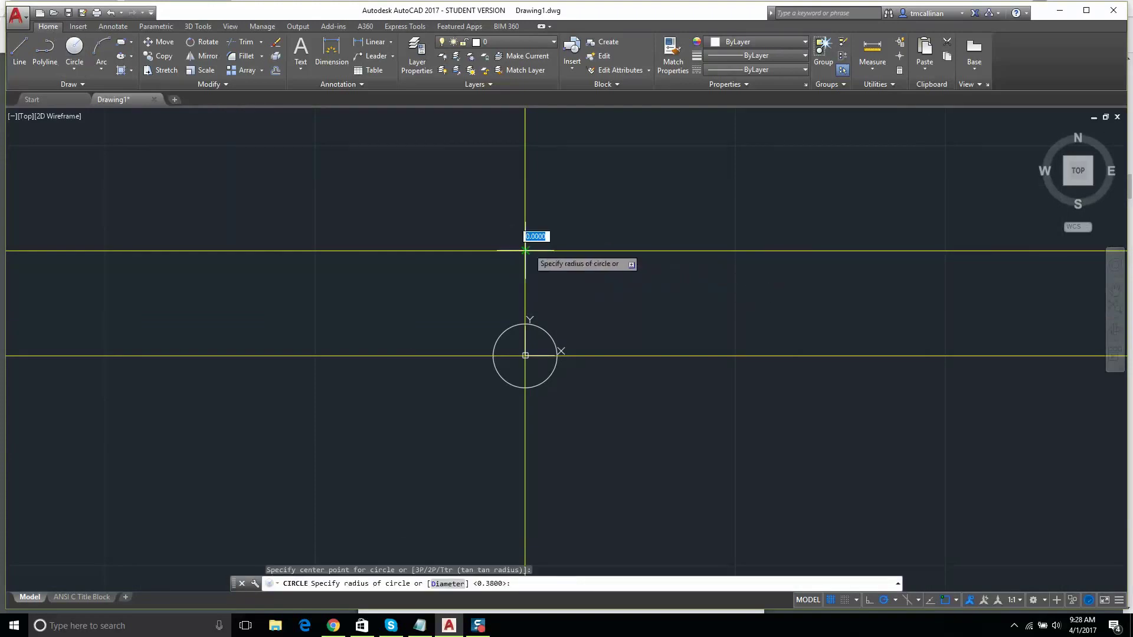
type("d")
key("Return")
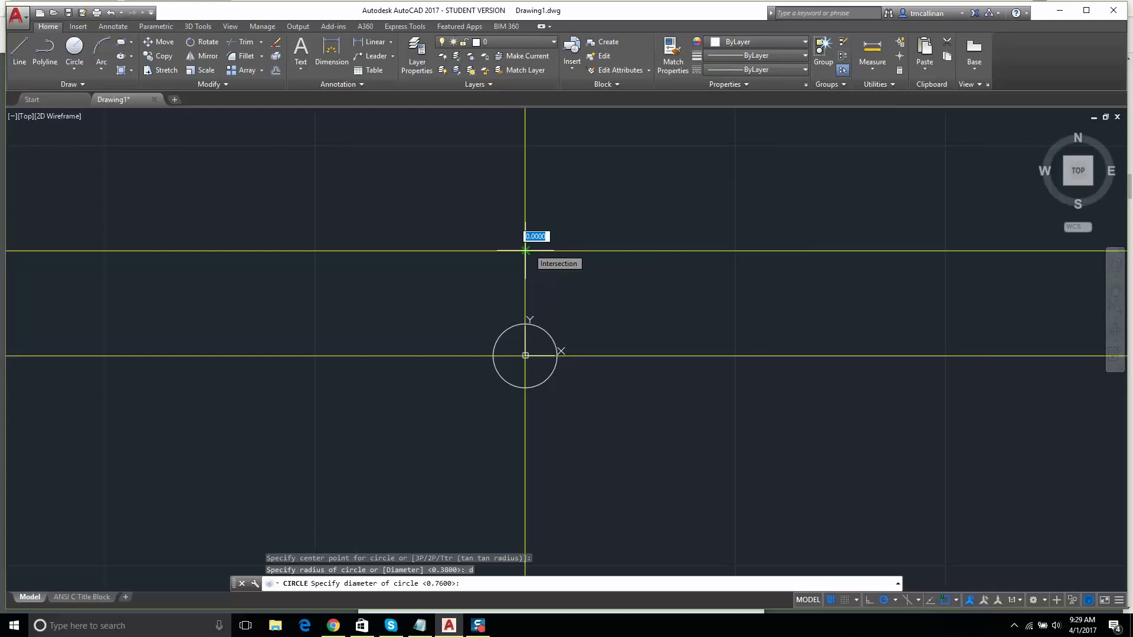
key("Return")
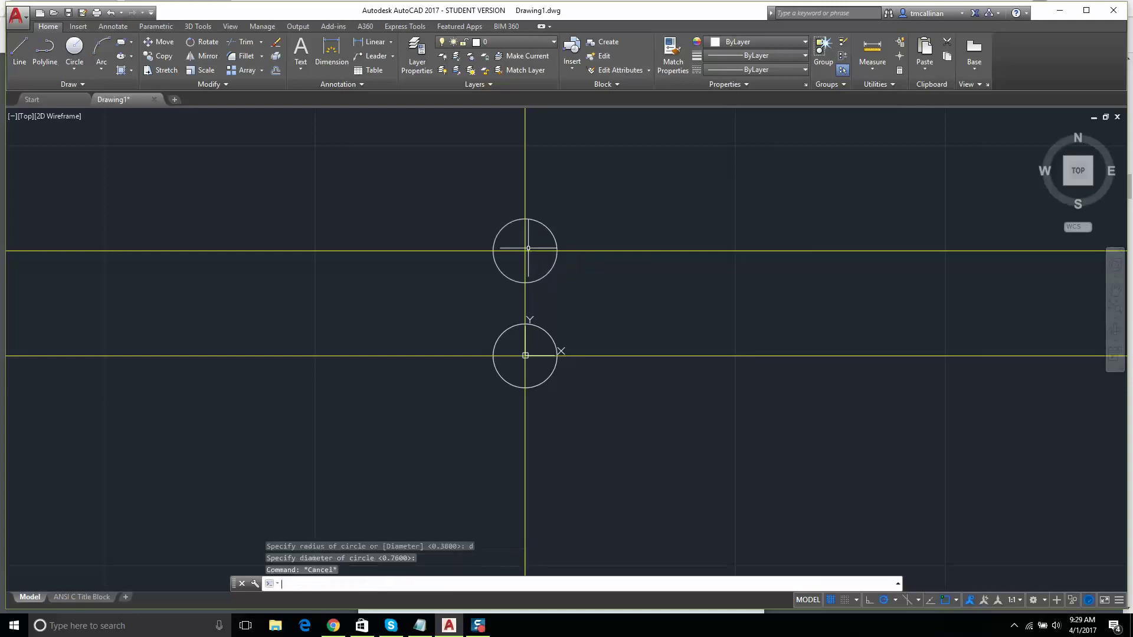
key("Escape")
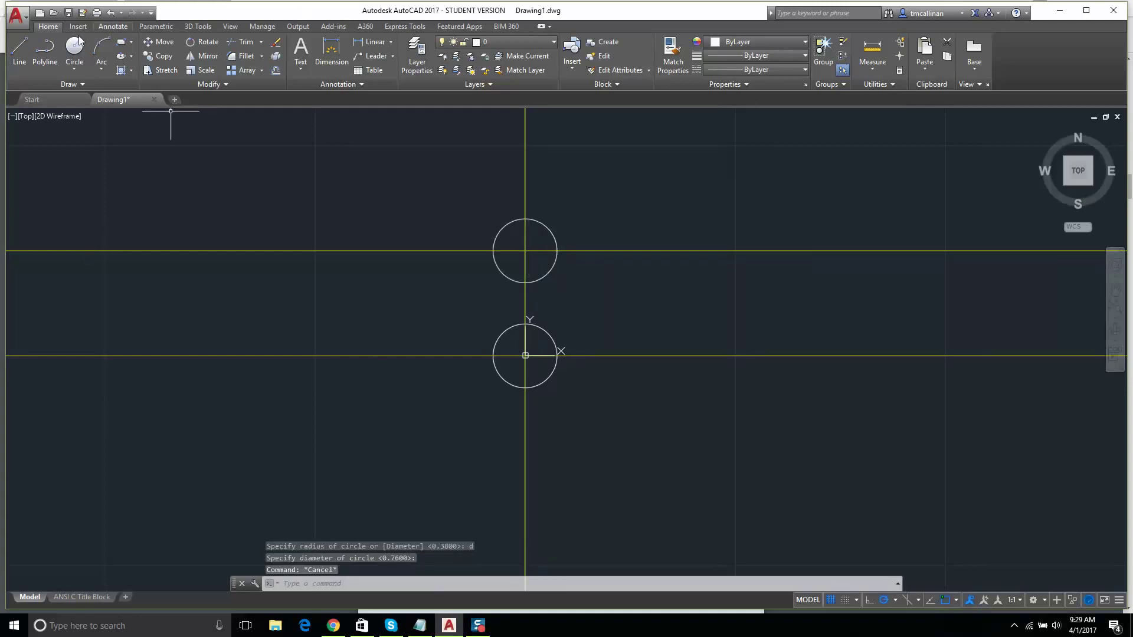
Draw a line along the circles' left sides, then undo it as misplaced
left_click(19, 47)
scroll(679, 254, "up", 2)
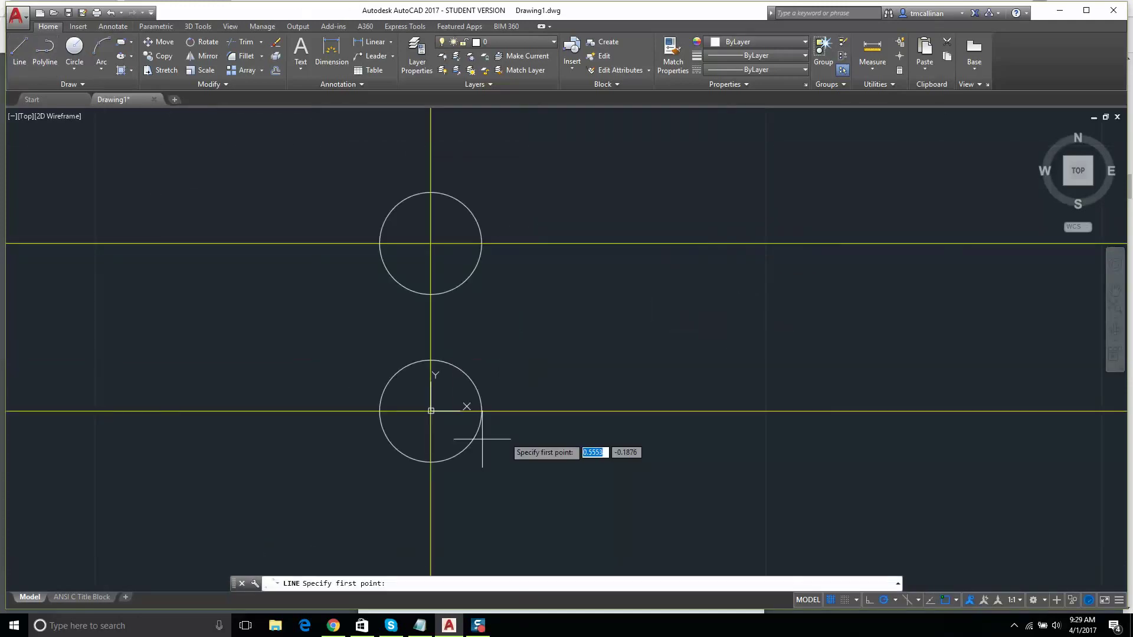
left_click(379, 411)
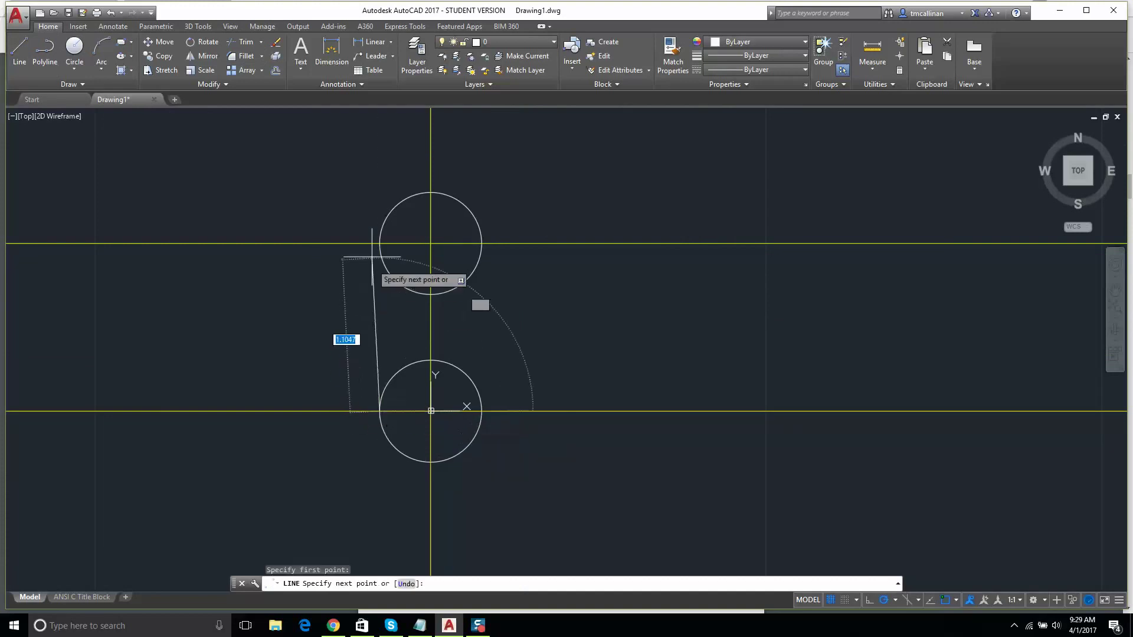
left_click(380, 243)
key("Escape")
key("ctrl+z")
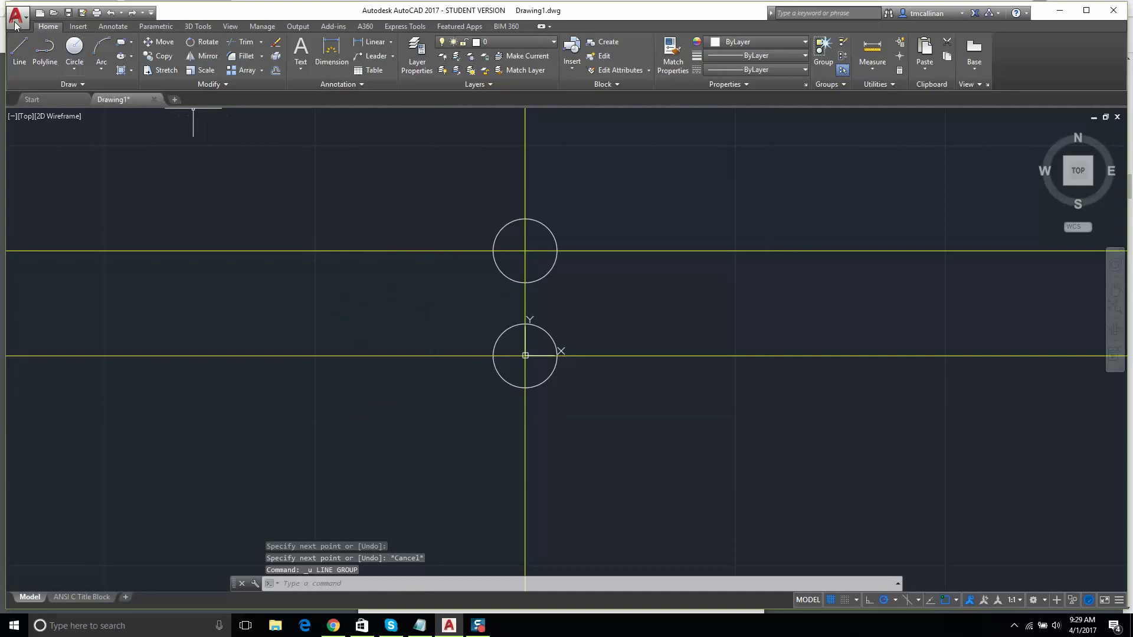
Redraw the left slot line between the two circles' left quadrants
left_click(19, 50)
scroll(600, 343, "up", 2)
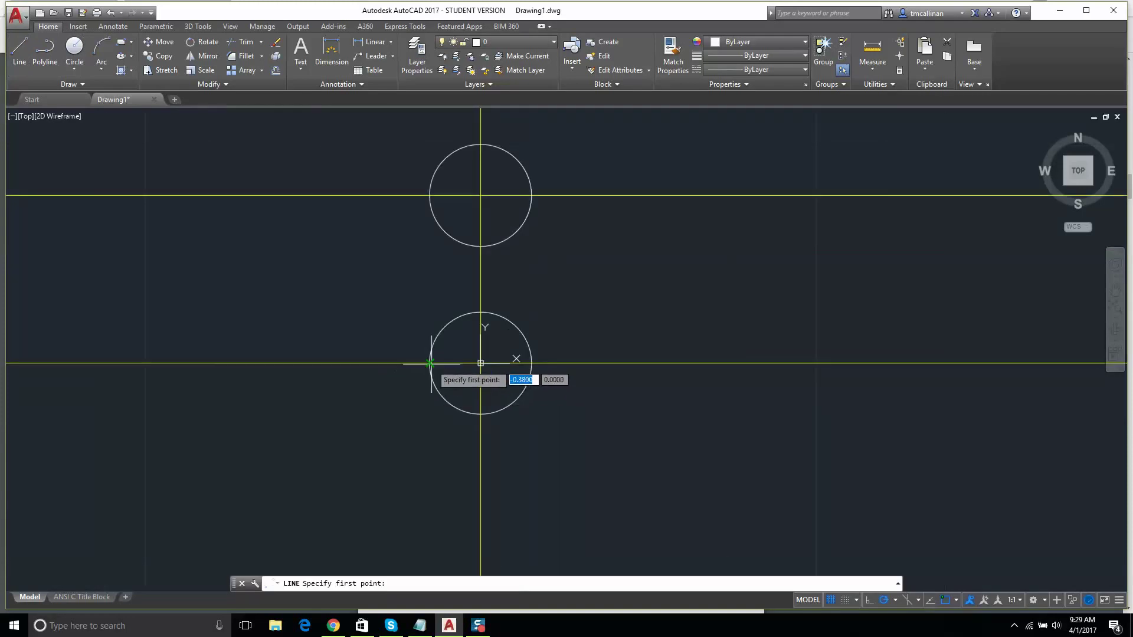
left_click(430, 363)
left_click(429, 194)
key("Escape")
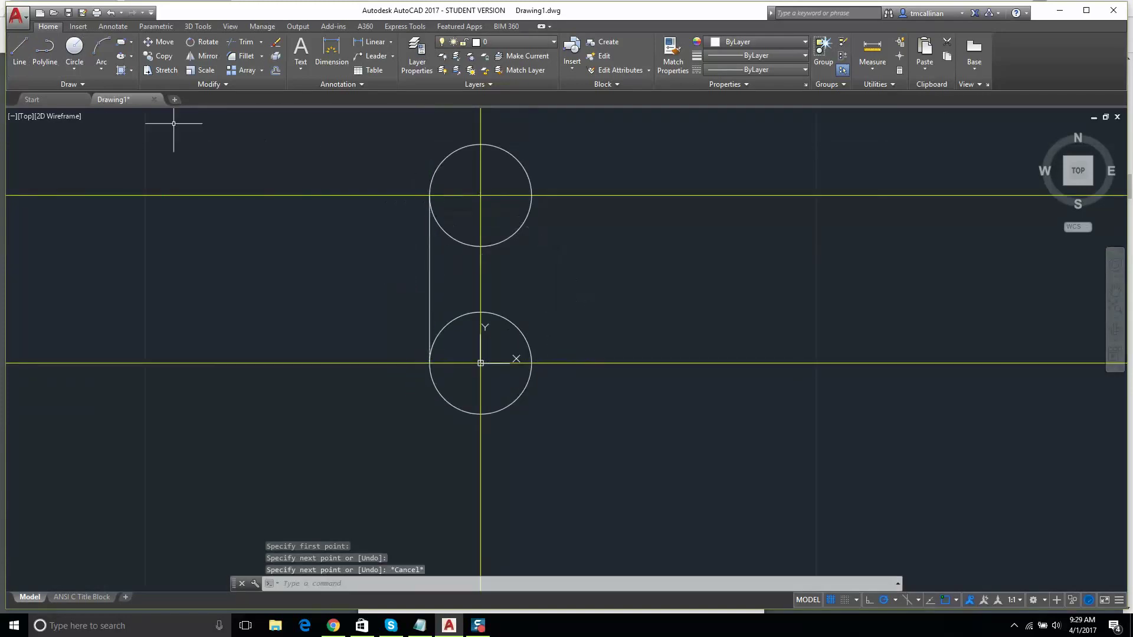
Draw the right slot line joining the two circles' right quadrants
left_click(20, 51)
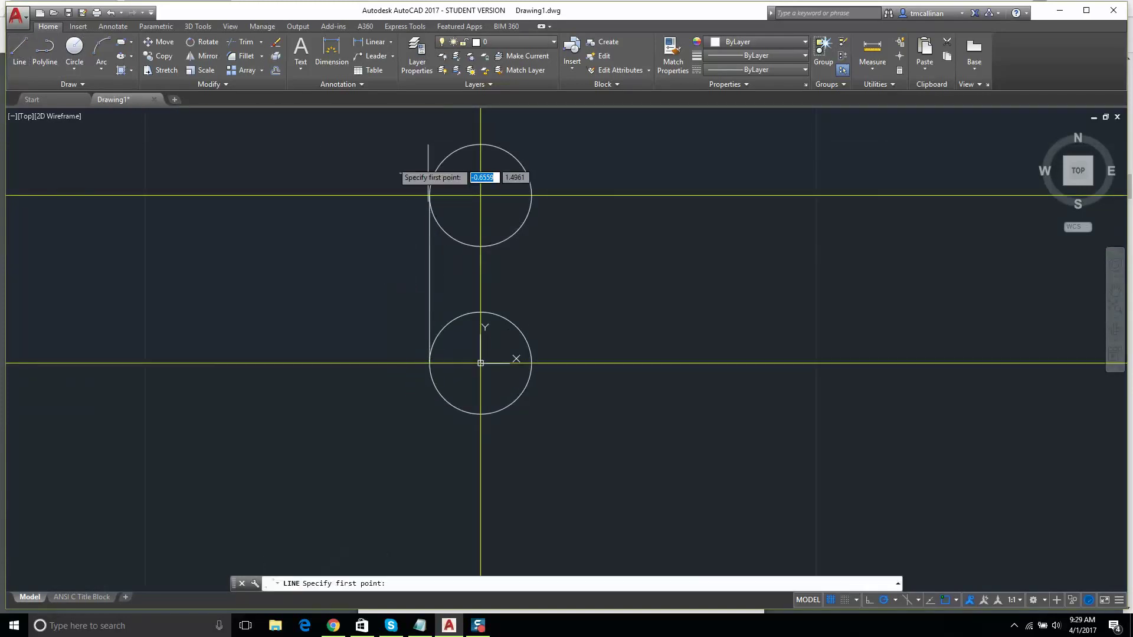
left_click(532, 195)
left_click(531, 363)
key("Escape")
scroll(585, 306, "down", 2)
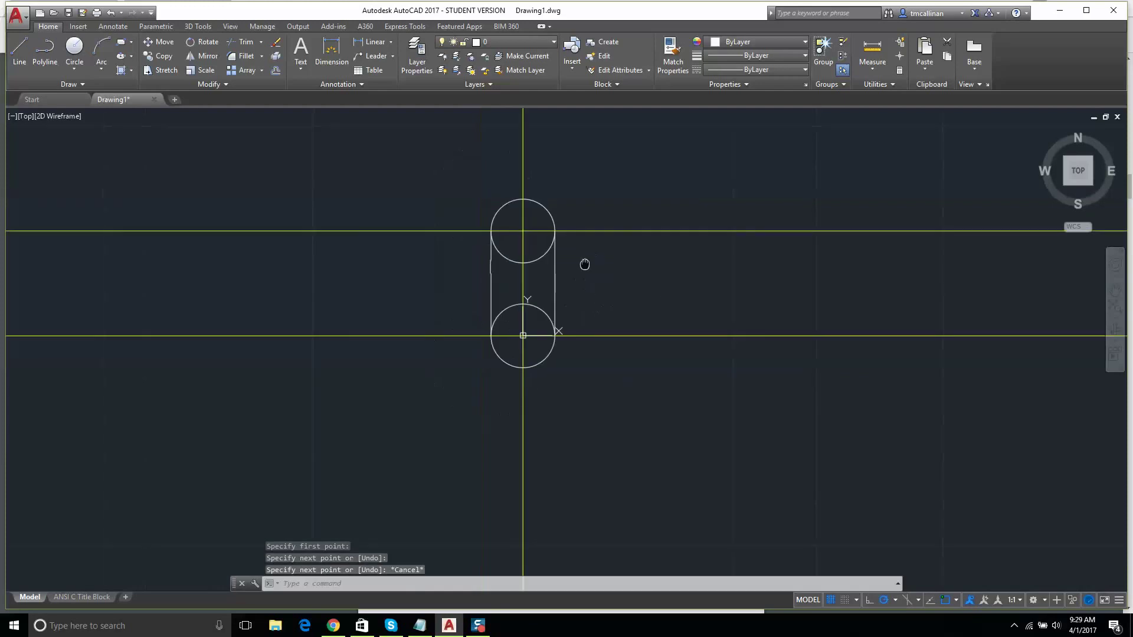
middle_click_drag(584, 263, 462, 337)
scroll(501, 329, "up", 2)
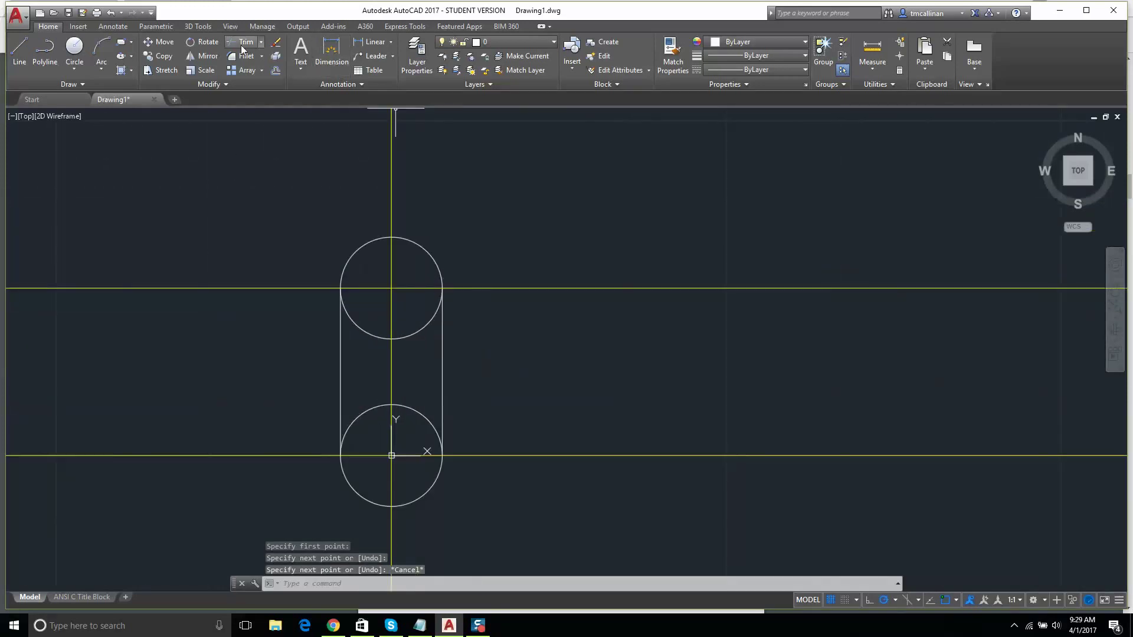
key("Escape")
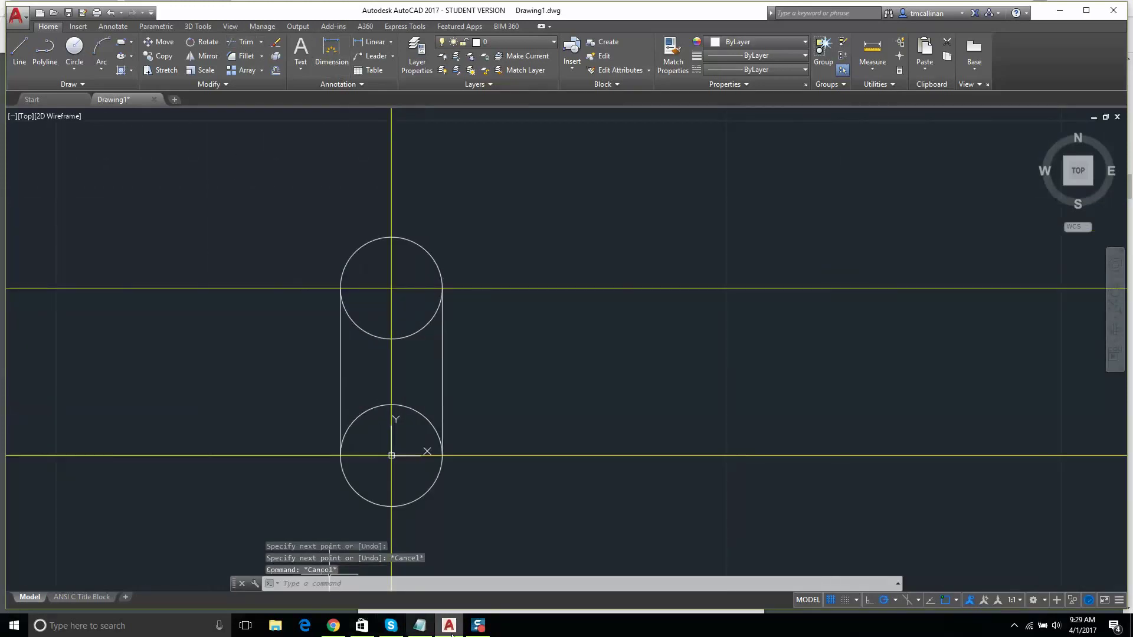
Zoom into Example 11 in the PDF to read its dimensions, then return to AutoCAD
left_click(333, 625)
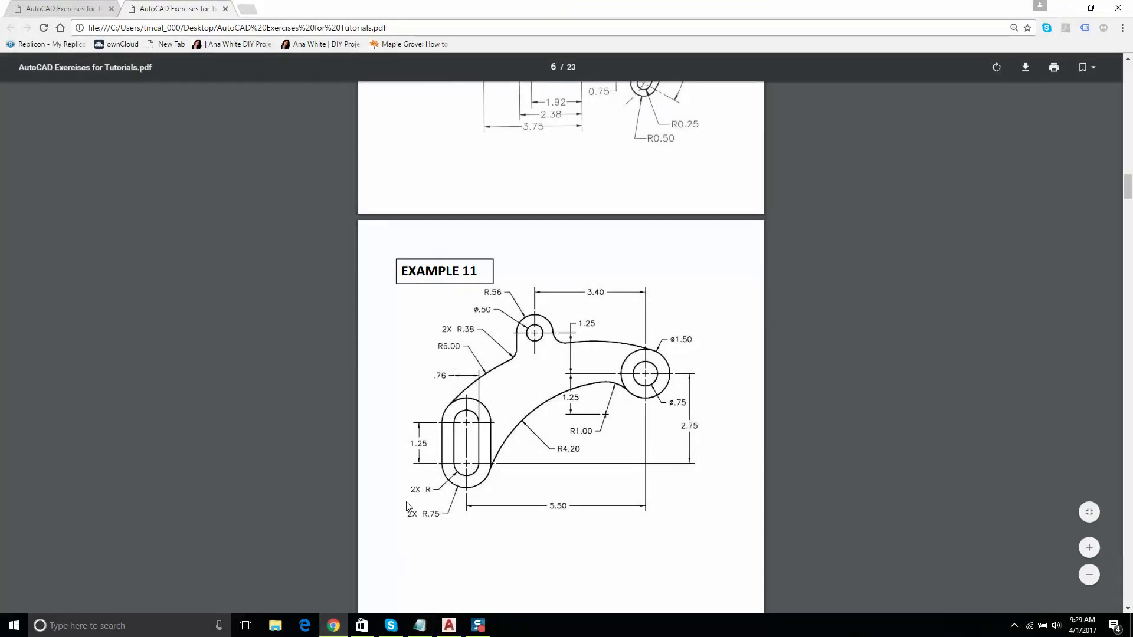
scroll(453, 504, "up", 3, "ctrl")
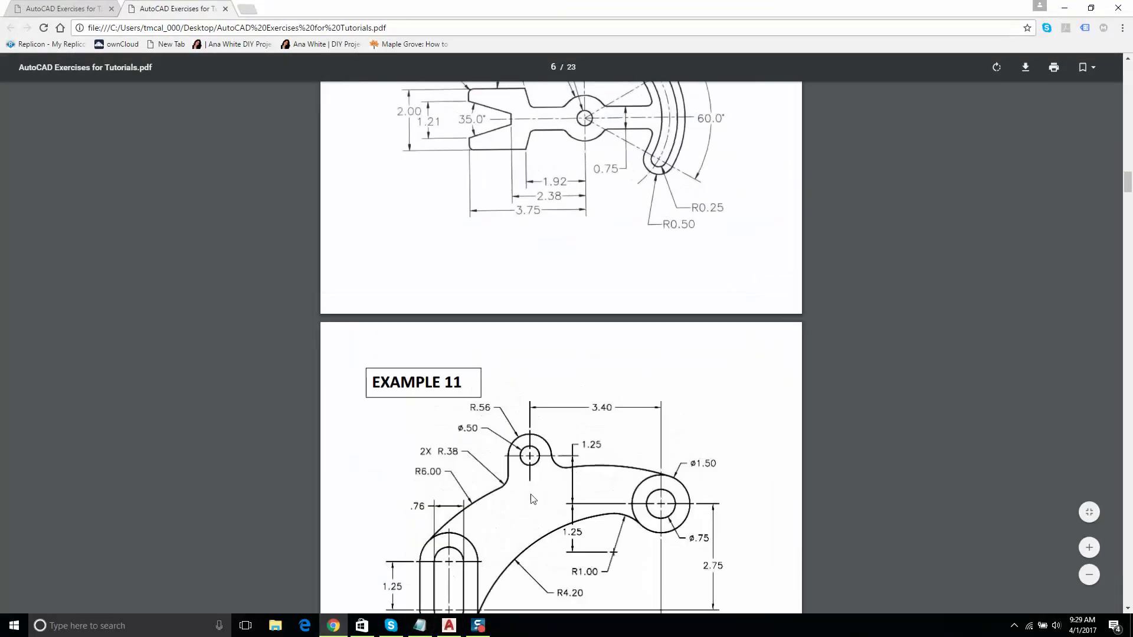
scroll(527, 469, "down", 4)
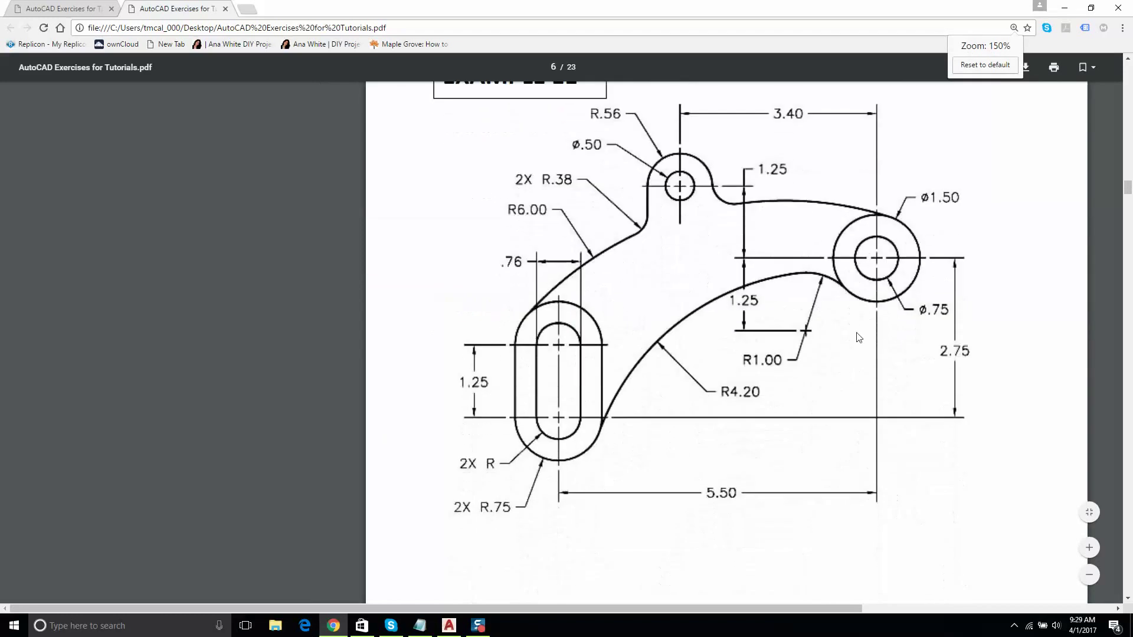
left_click(450, 627)
left_click(74, 47)
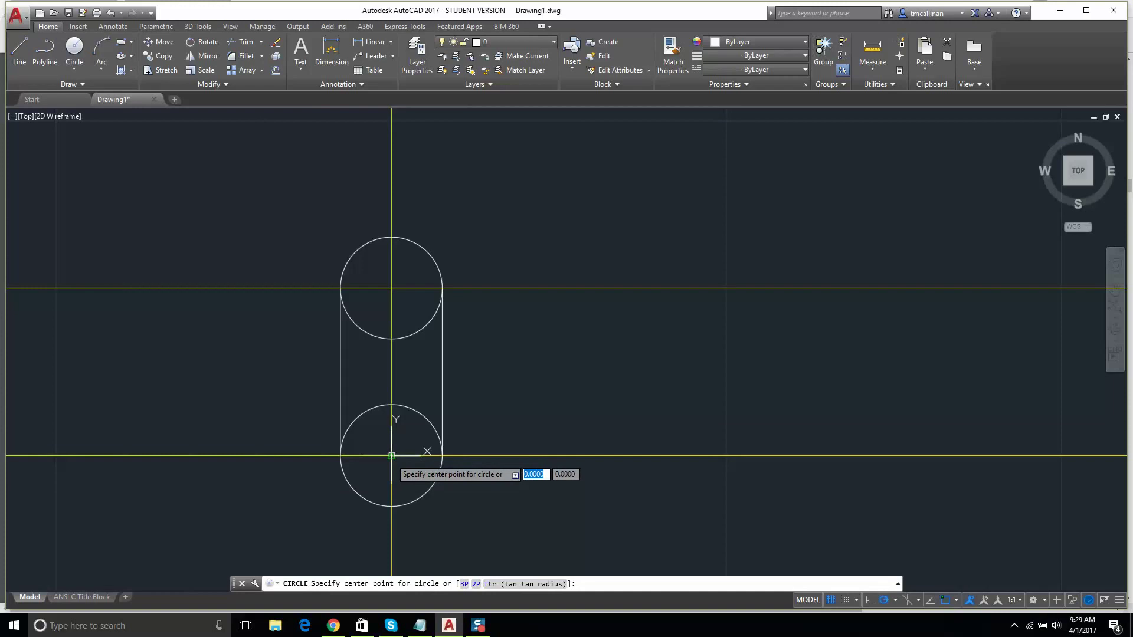
Draw 0.75-radius circles around the upper and lower slot centres
left_click(392, 289)
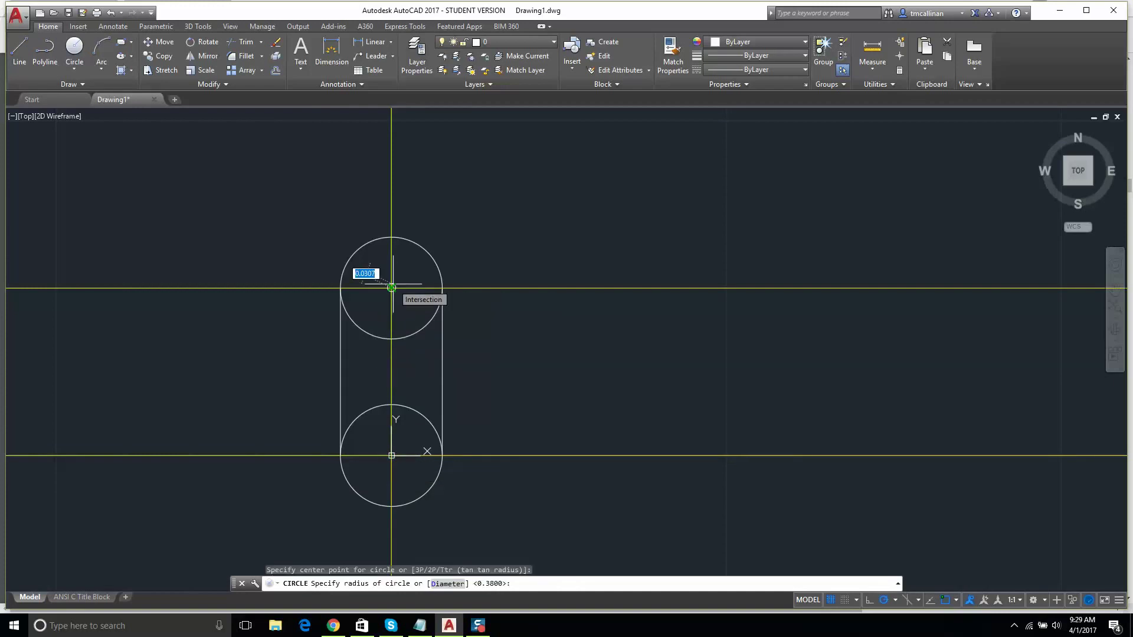
type(".75")
key("Return")
key("Escape")
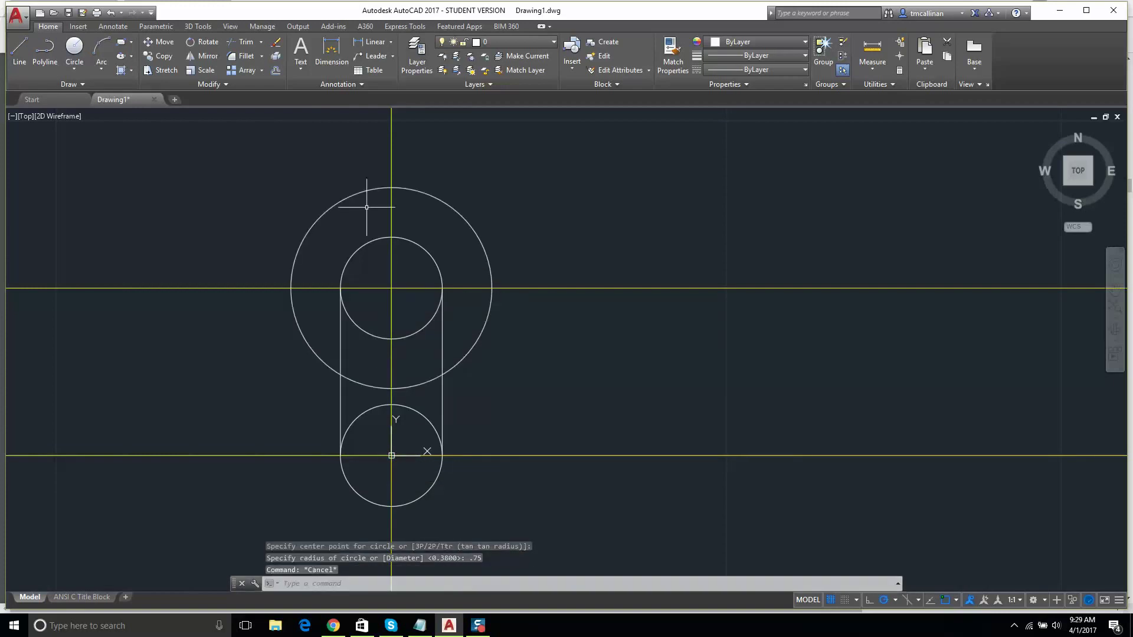
left_click(72, 46)
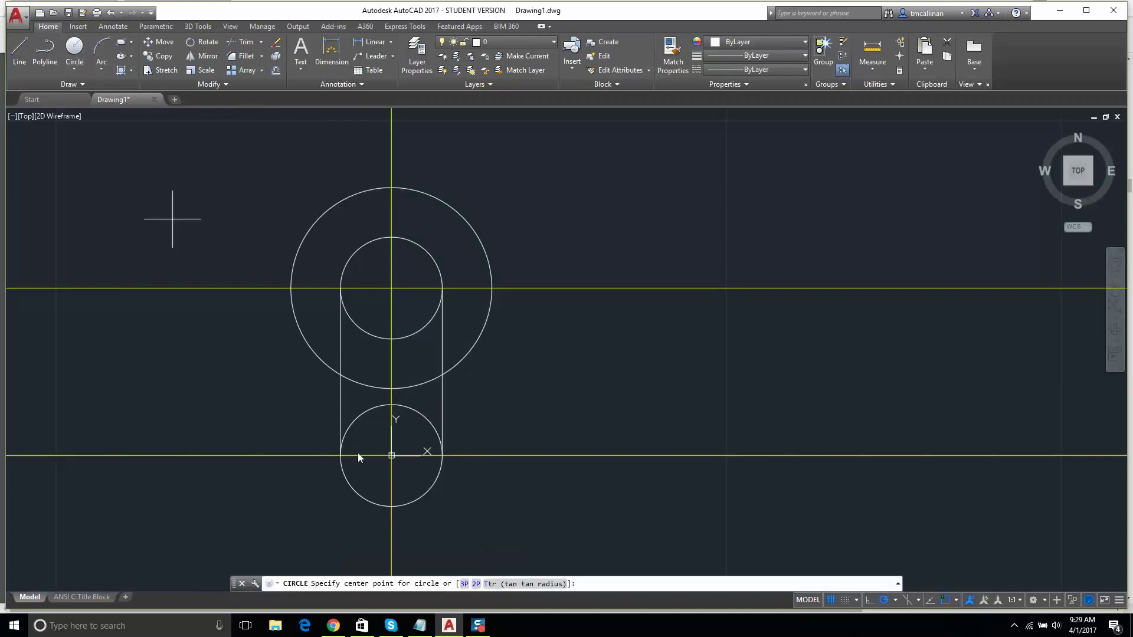
left_click(391, 456)
key("Return")
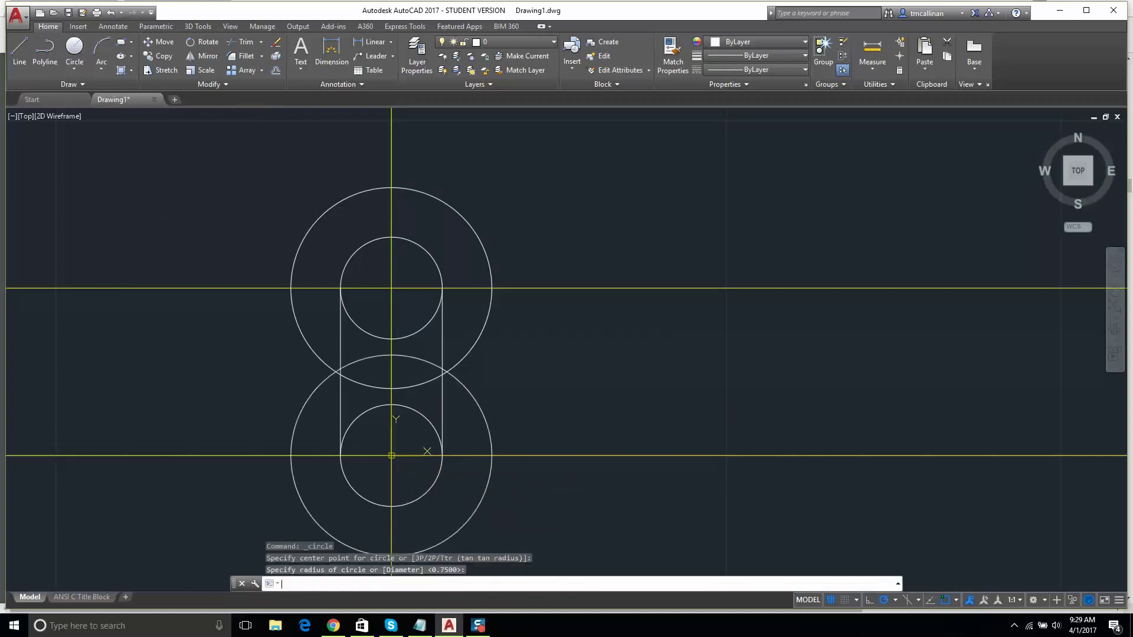
key("Escape")
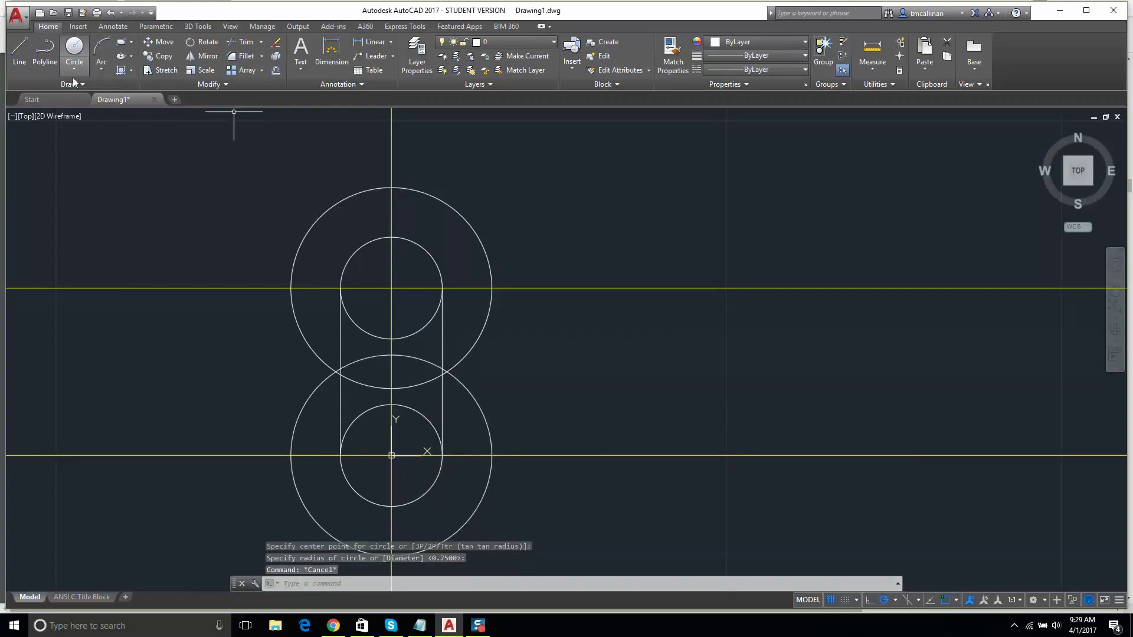
Join the large circles with vertical lines on their left and right sides
left_click(19, 48)
left_click(290, 288)
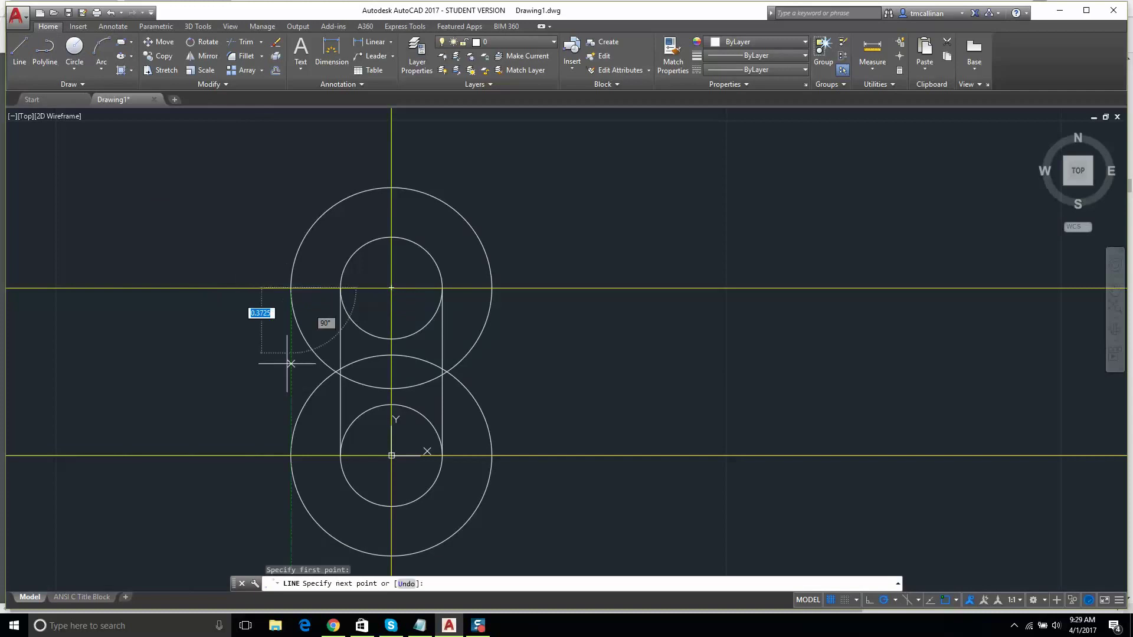
left_click(291, 455)
key("Escape")
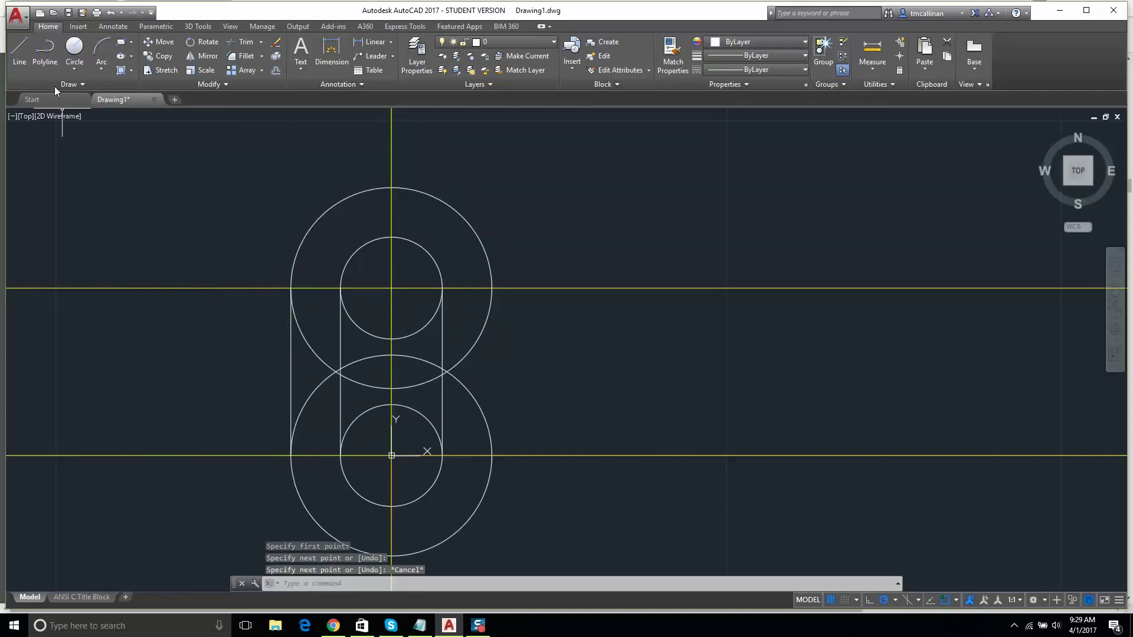
left_click(19, 49)
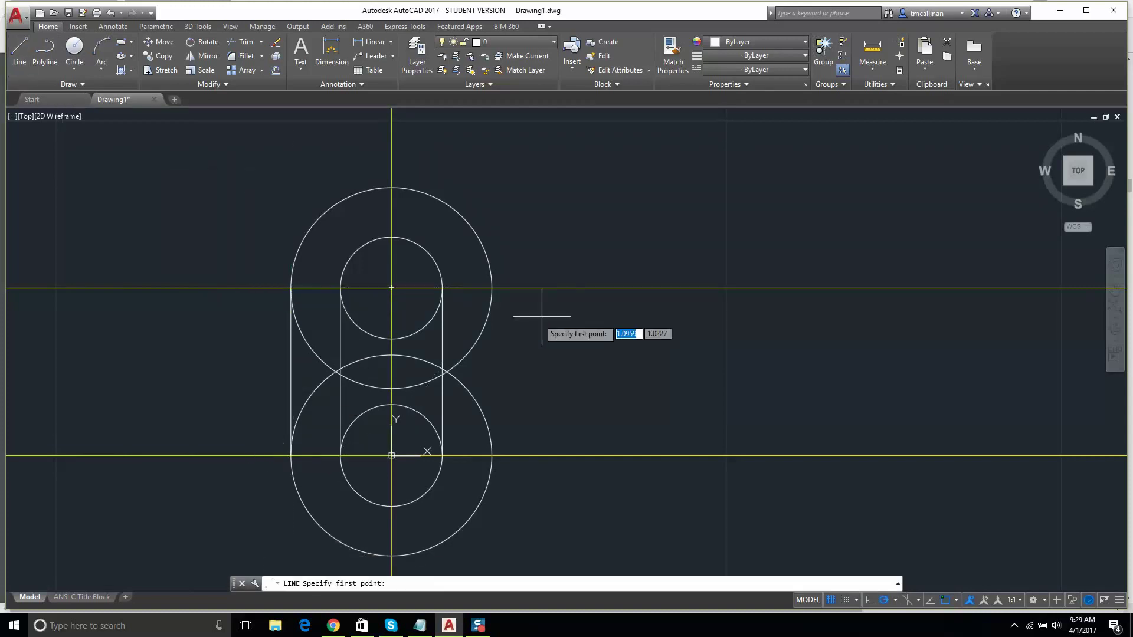
left_click(492, 288)
left_click(492, 455)
key("Escape")
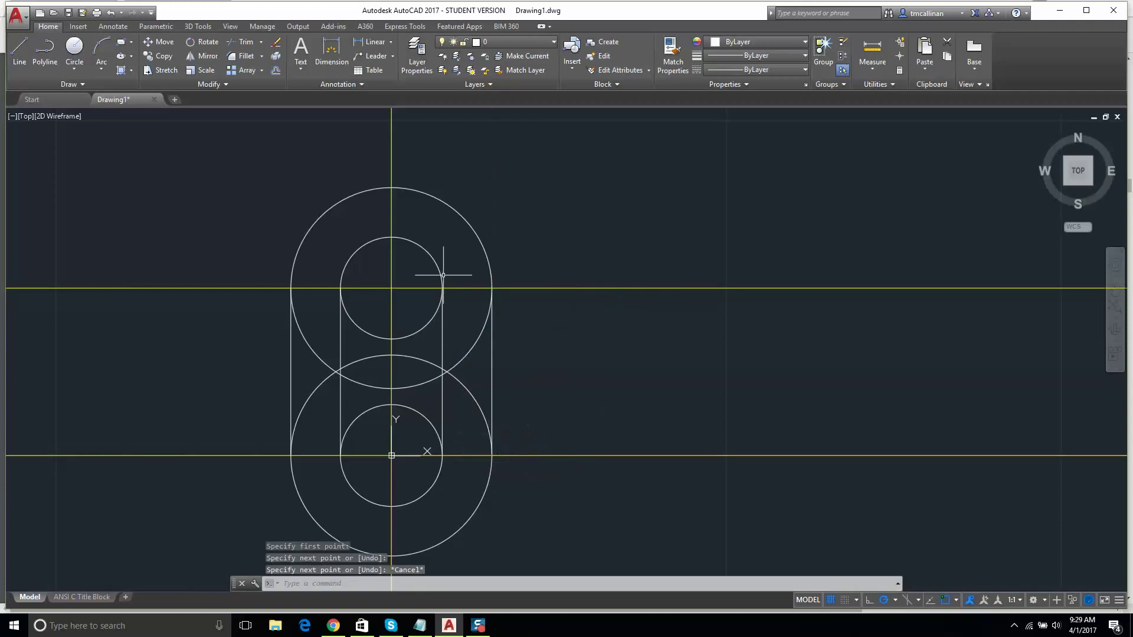
Trim the overlapping arcs on the slot's right side, undoing one trim and cancelling
left_click(232, 44)
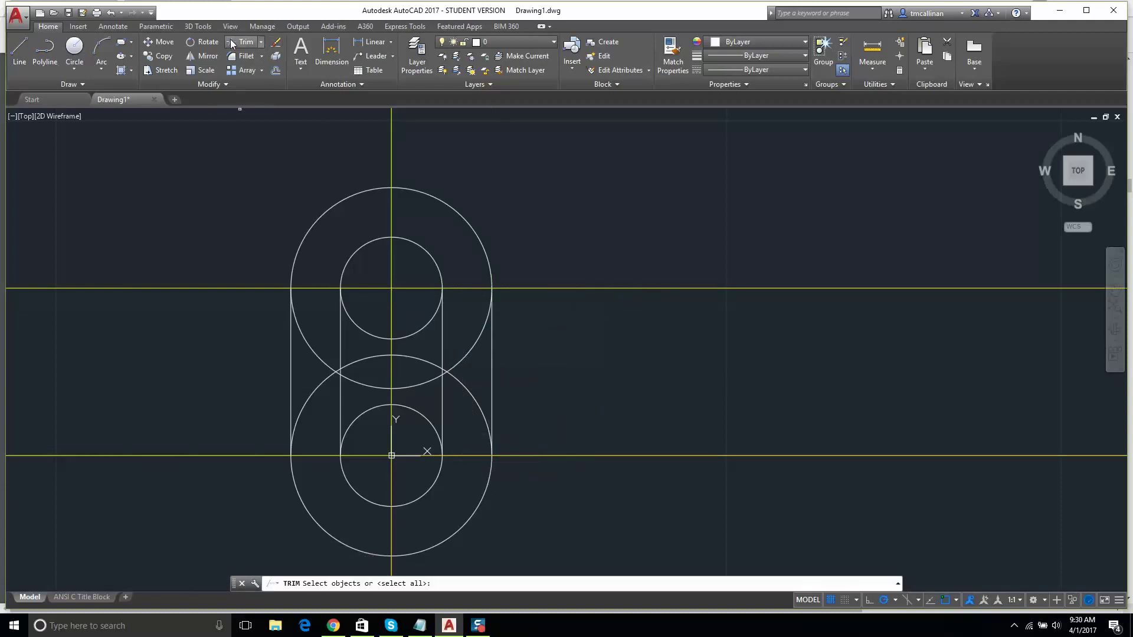
key("Return")
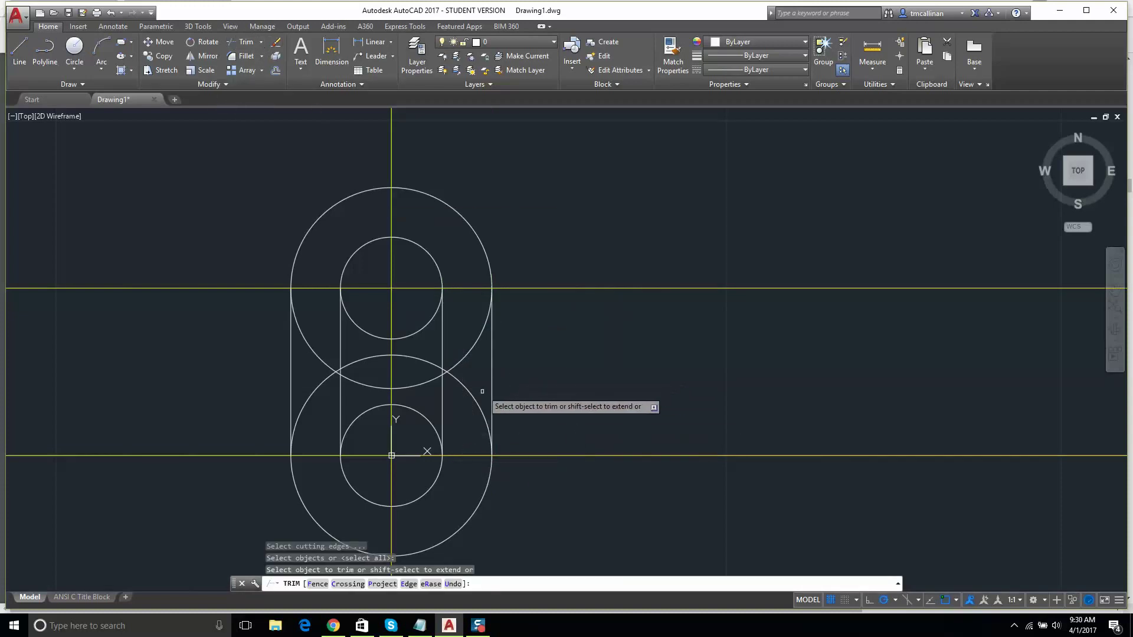
left_click(480, 435)
left_click(448, 333)
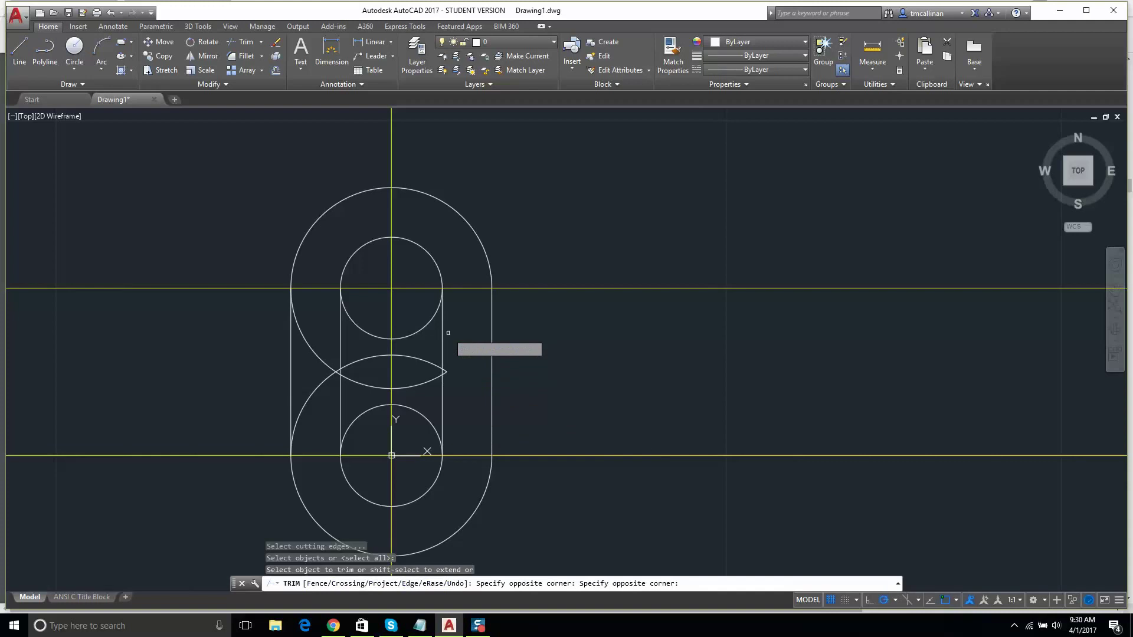
left_click(471, 398)
left_click(435, 356)
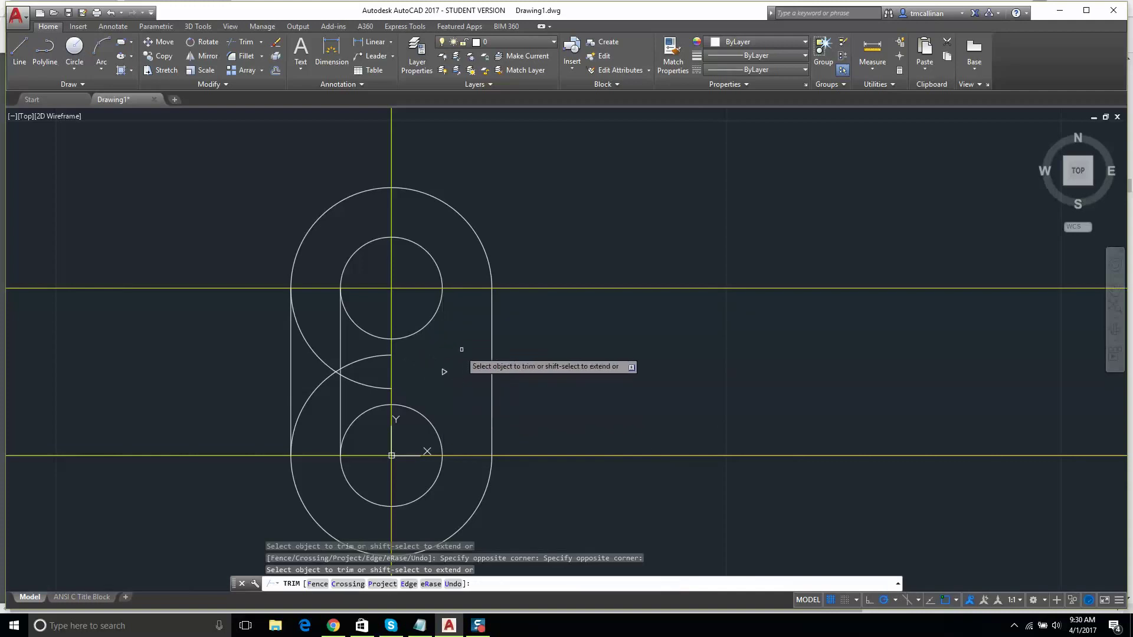
key("ctrl+z")
left_click(429, 407)
key("Escape")
key("Escape")
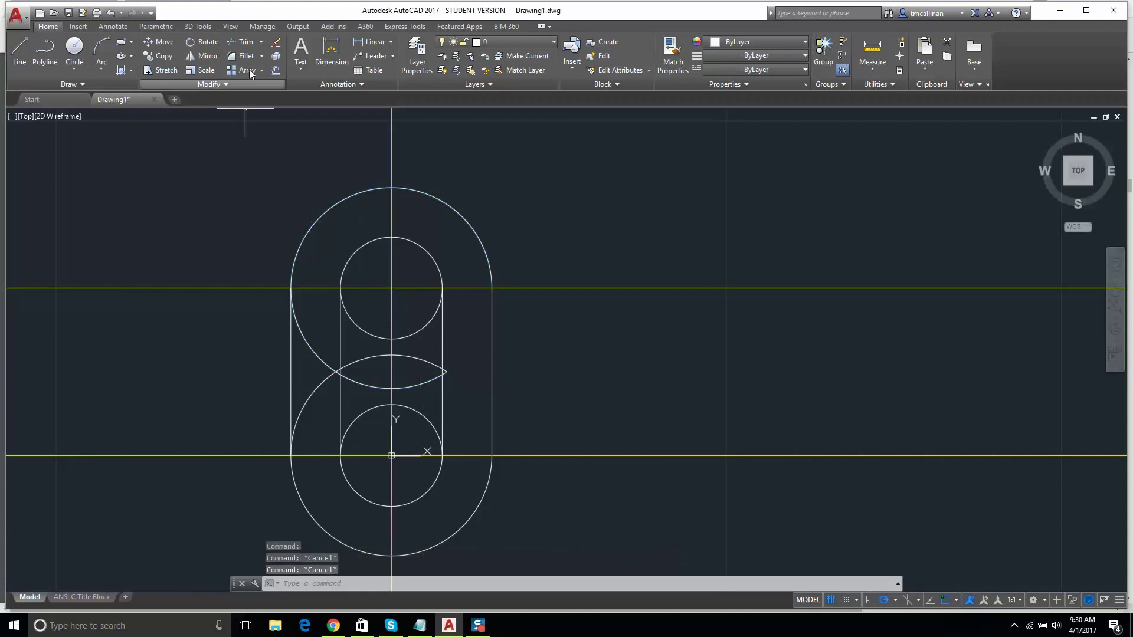
Trim the upper, lower and large circles' unwanted arcs, all objects as cutting edges
left_click(242, 41)
key("Return")
scroll(379, 396, "up", 2)
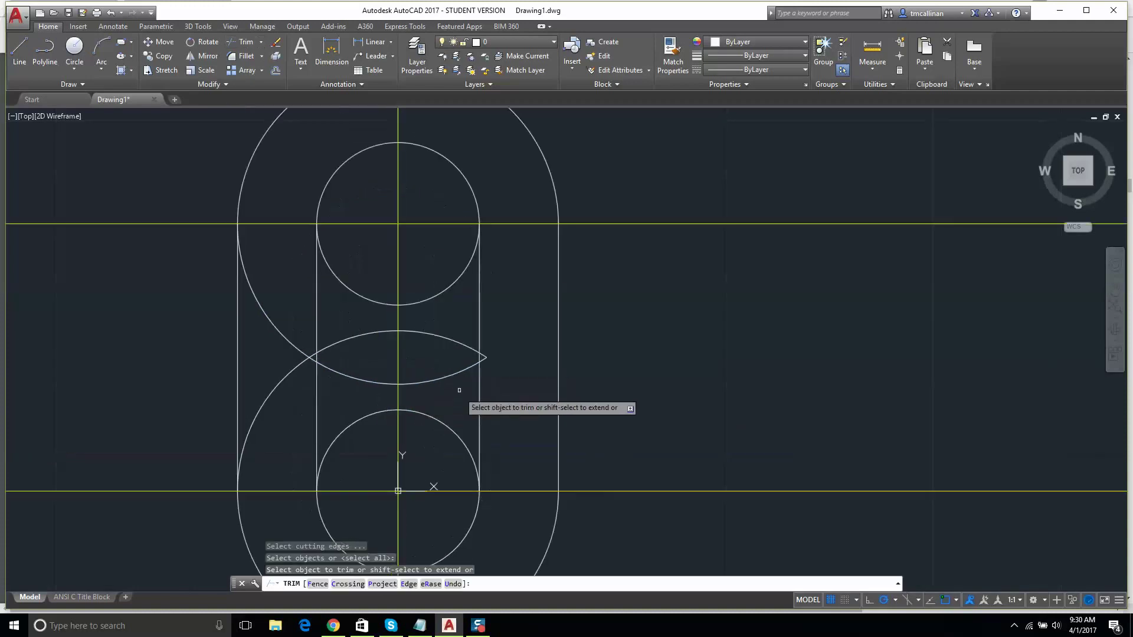
left_click(432, 390)
left_click(426, 359)
left_click(432, 335)
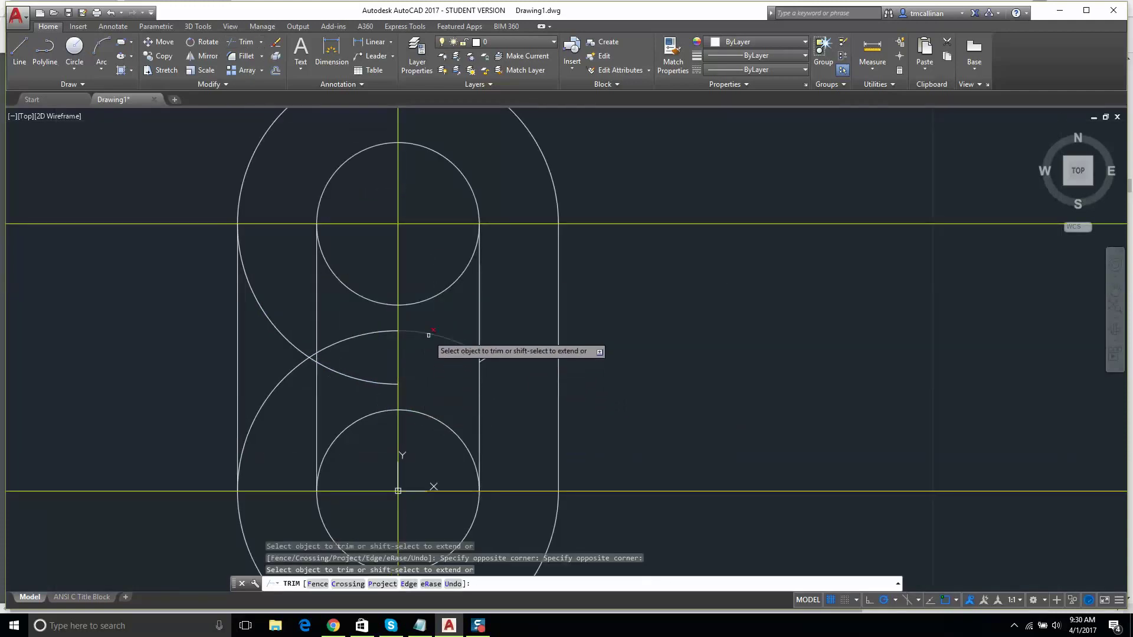
left_click(371, 380)
left_click(351, 341)
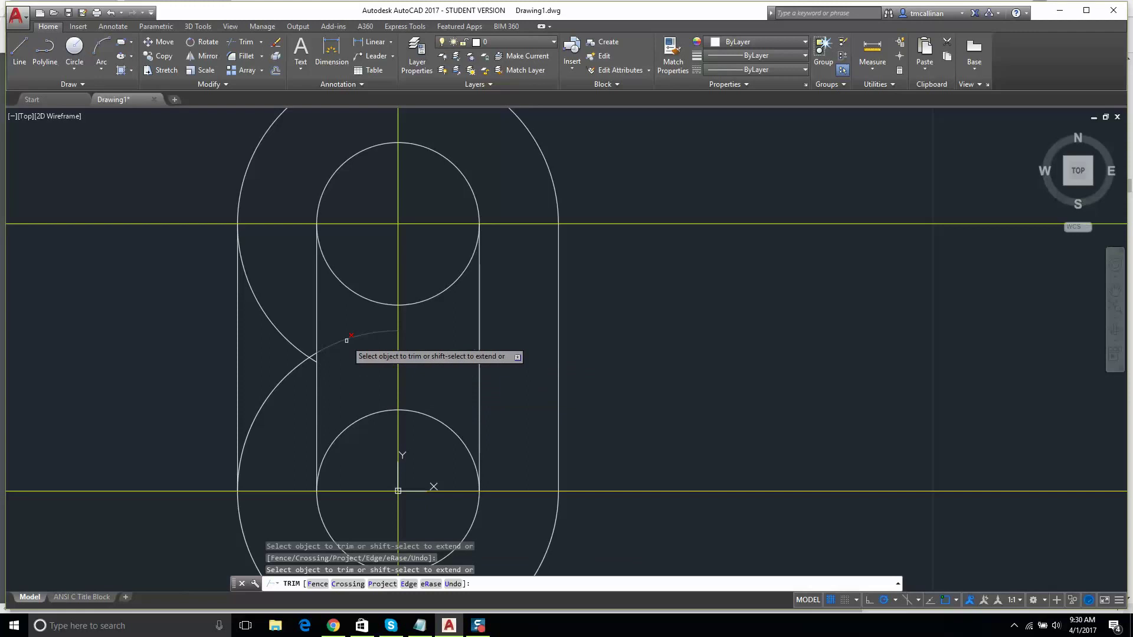
left_click(289, 370)
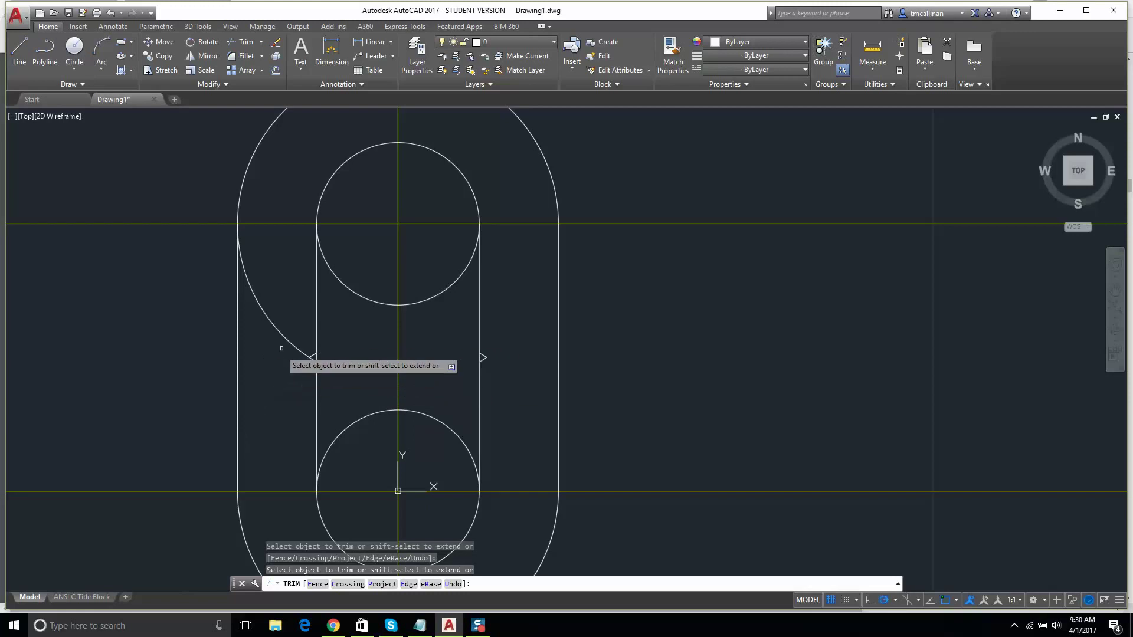
left_click(283, 336)
key("Escape")
Window-select and erase the leftover arc pieces inside the slot
left_click(199, 303)
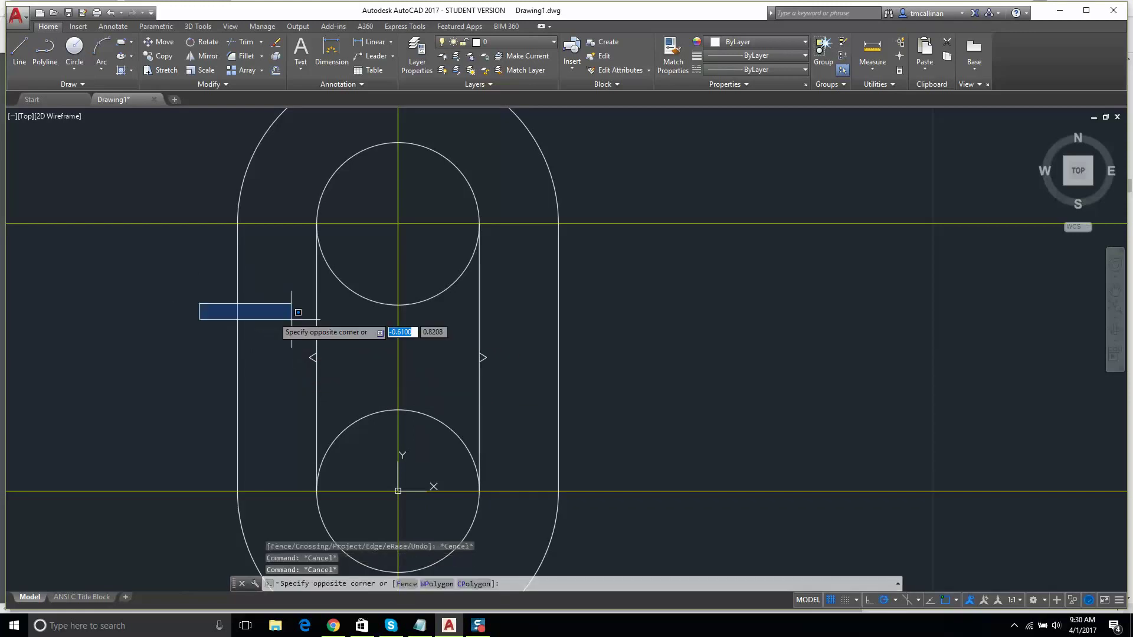
left_click(729, 401)
key("Delete")
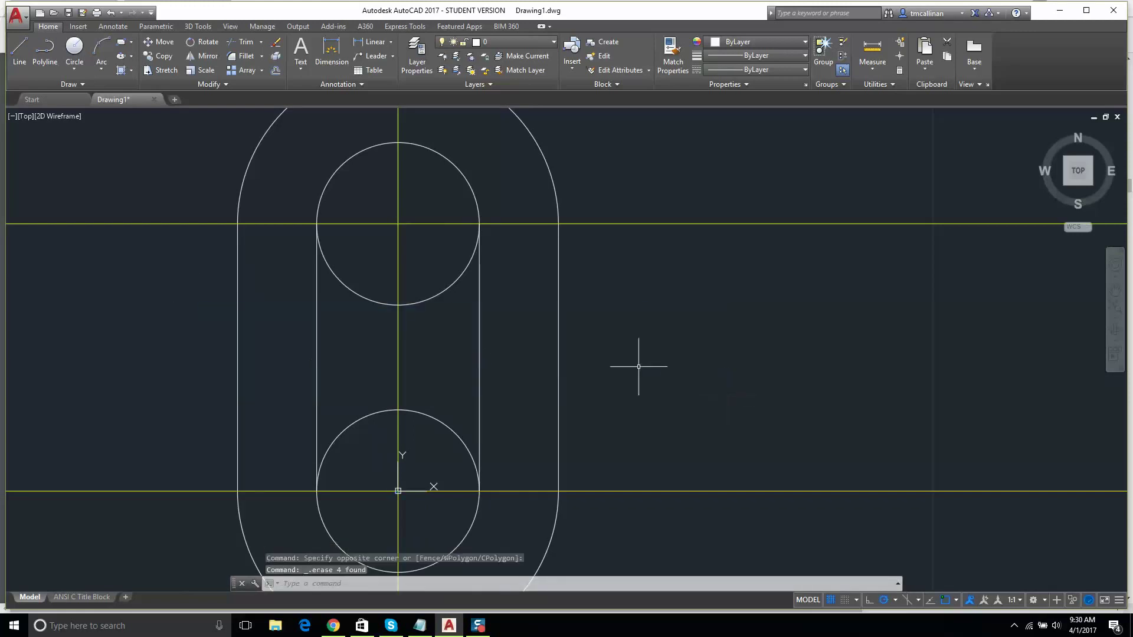
middle_click_drag(640, 372, 766, 335)
Trim the inner circles' overlapping arcs to form the inner rounded slot outline
left_click(229, 45)
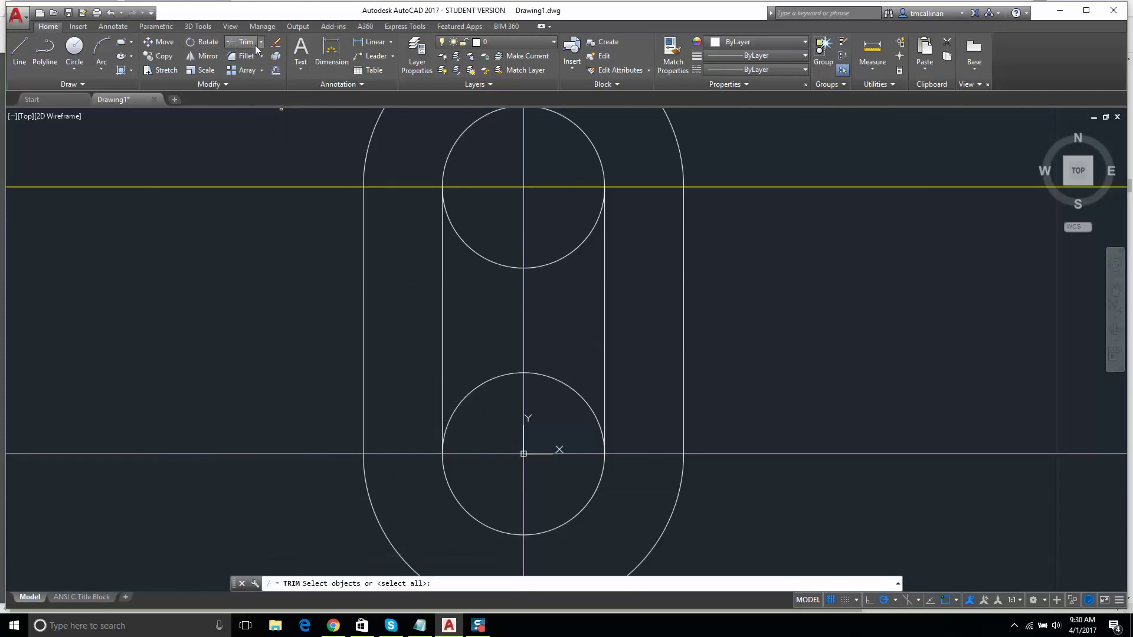
key("Return")
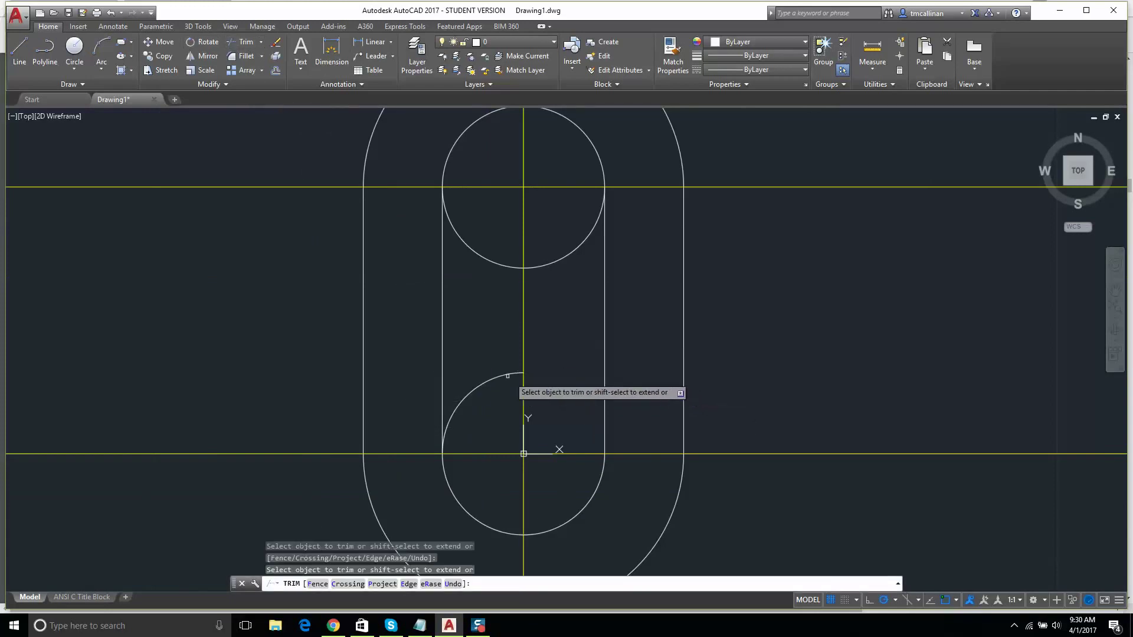
left_click(498, 264)
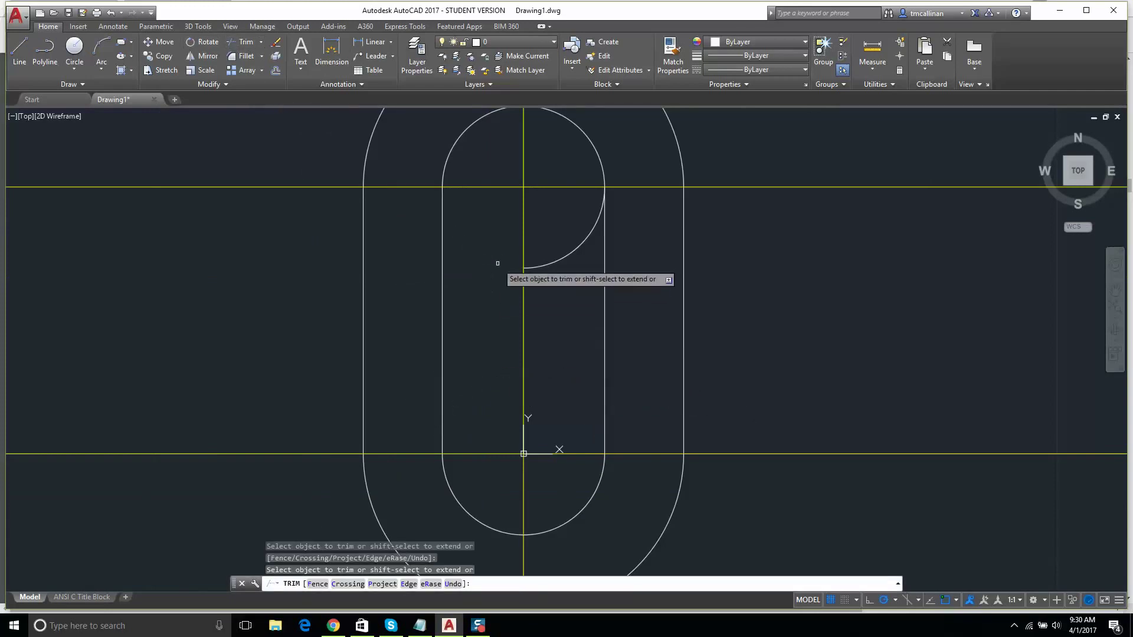
left_click(551, 260)
left_click(551, 258)
left_click(550, 260)
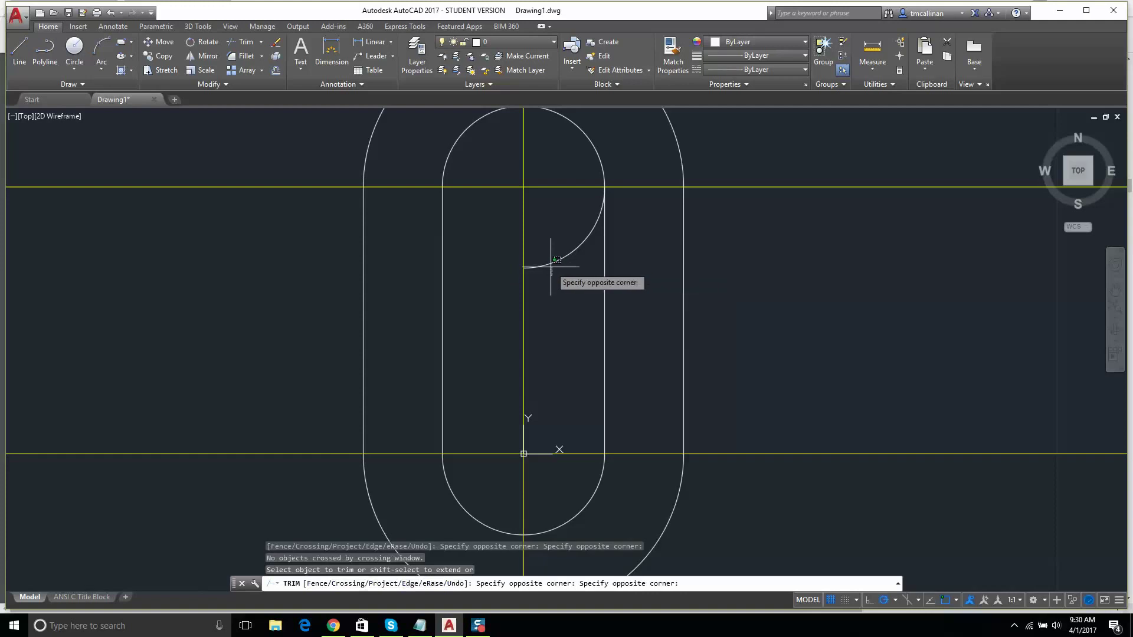
left_click(548, 262)
left_click(547, 261)
left_click(549, 277)
key("Escape")
scroll(559, 257, "down", 4)
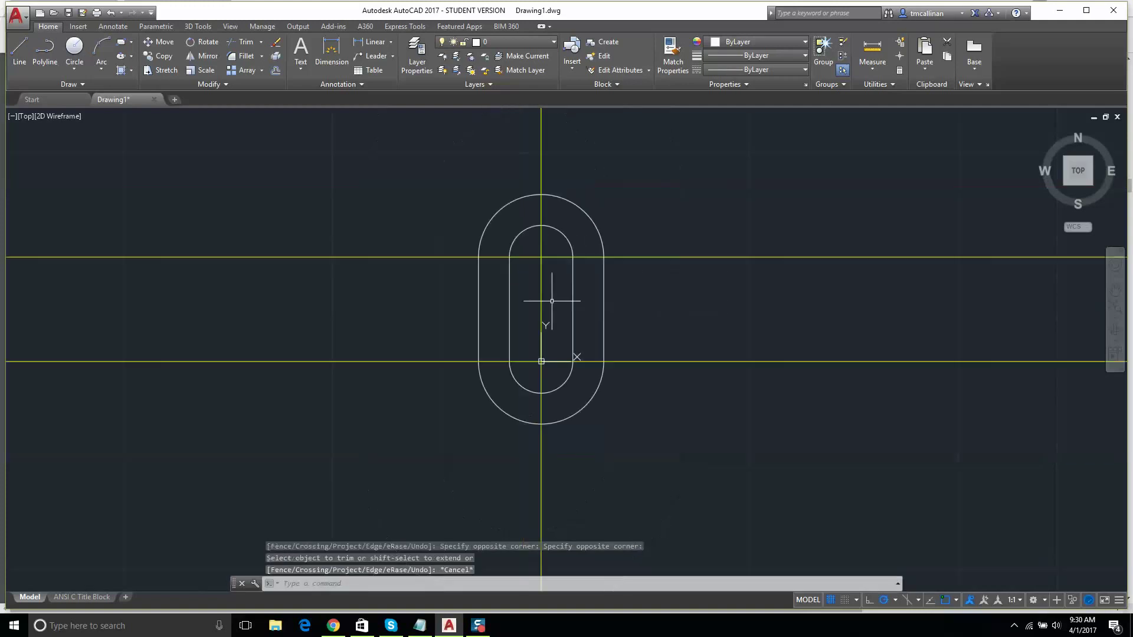
middle_click_drag(558, 257, 424, 352)
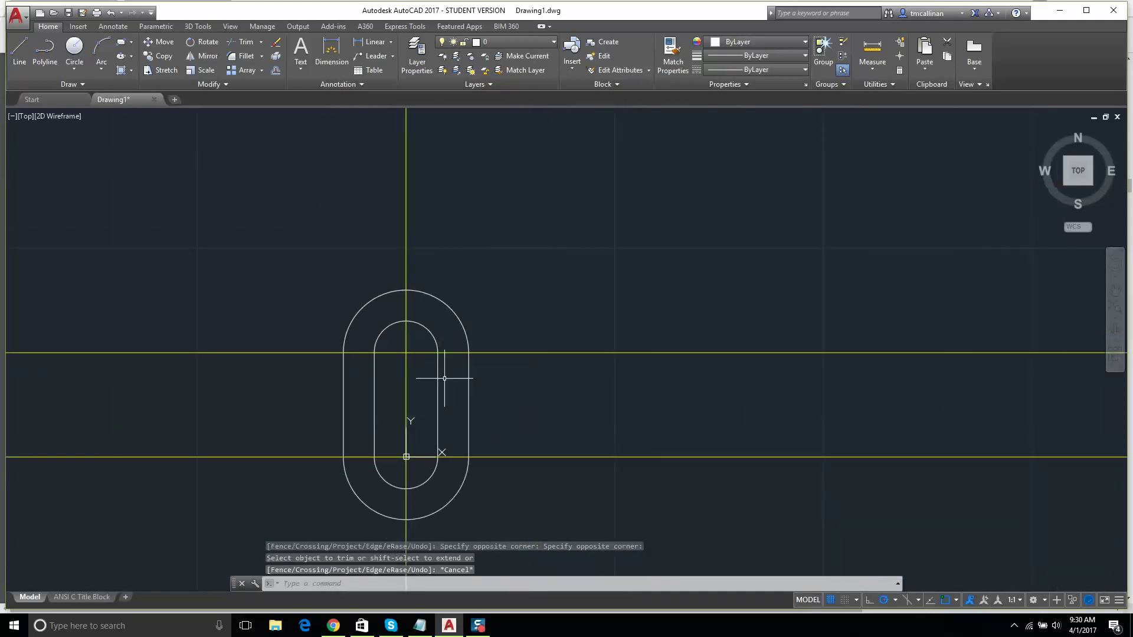
key("Escape")
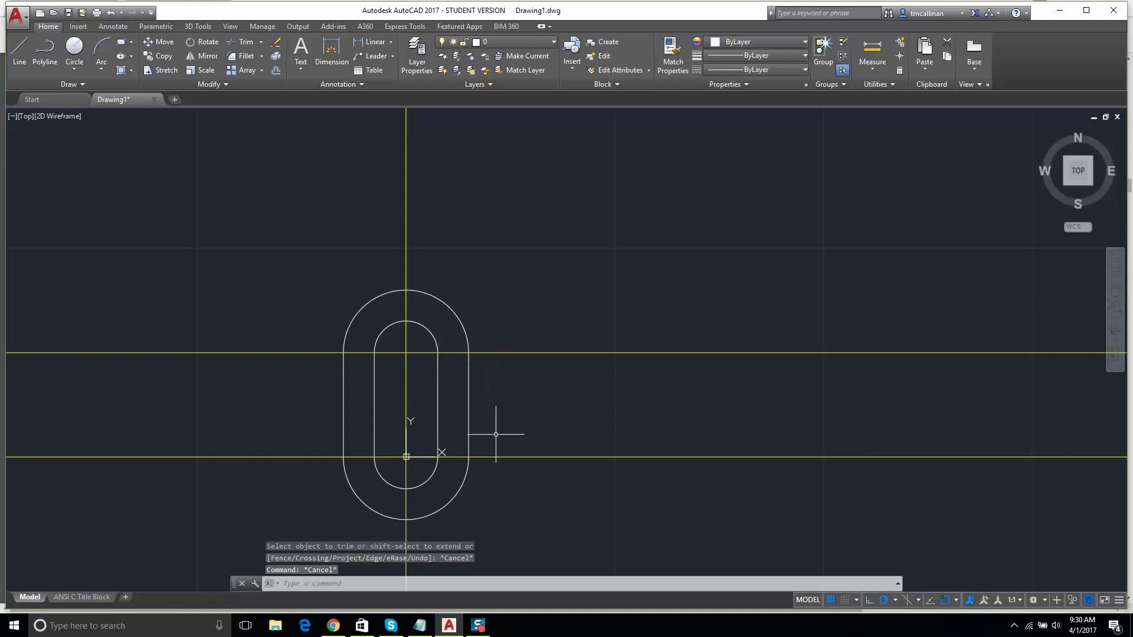
Review the Example 11 reference PDF, then return to the AutoCAD drawing
left_click(341, 624)
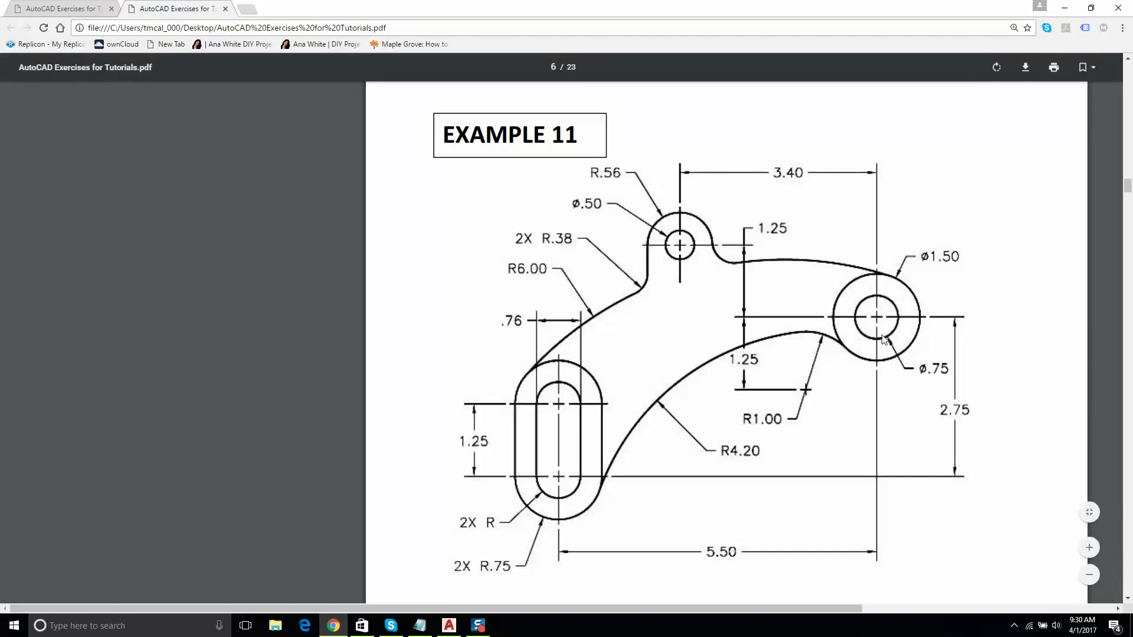
left_click(449, 625)
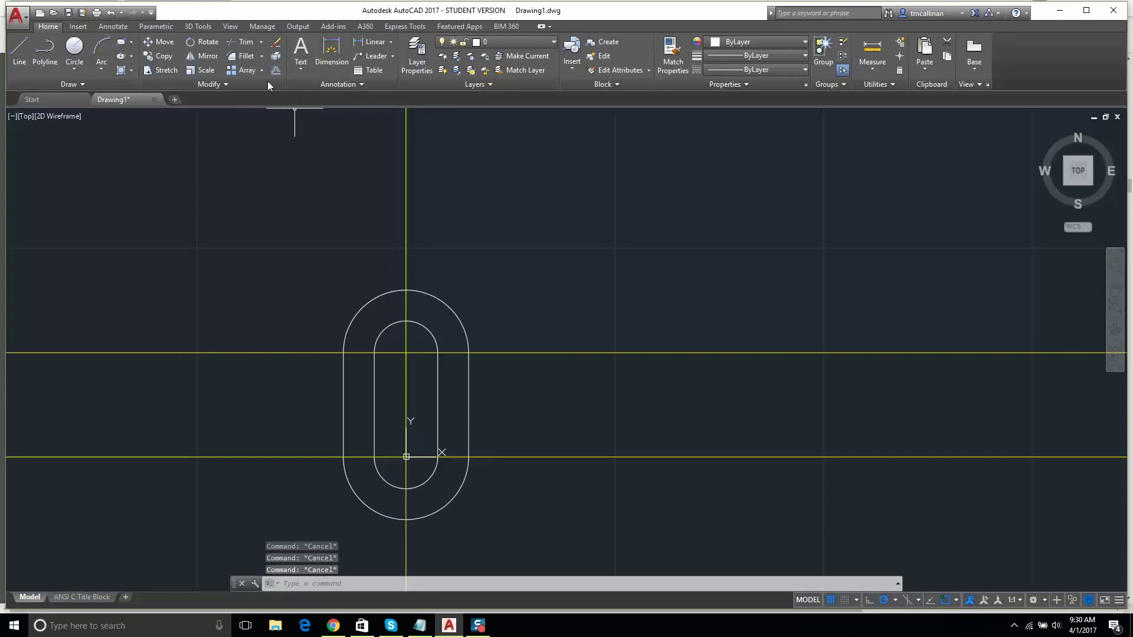
On layer const 1, offset the vertical construction line 5.5 to the right
left_click(502, 40)
left_click(495, 66)
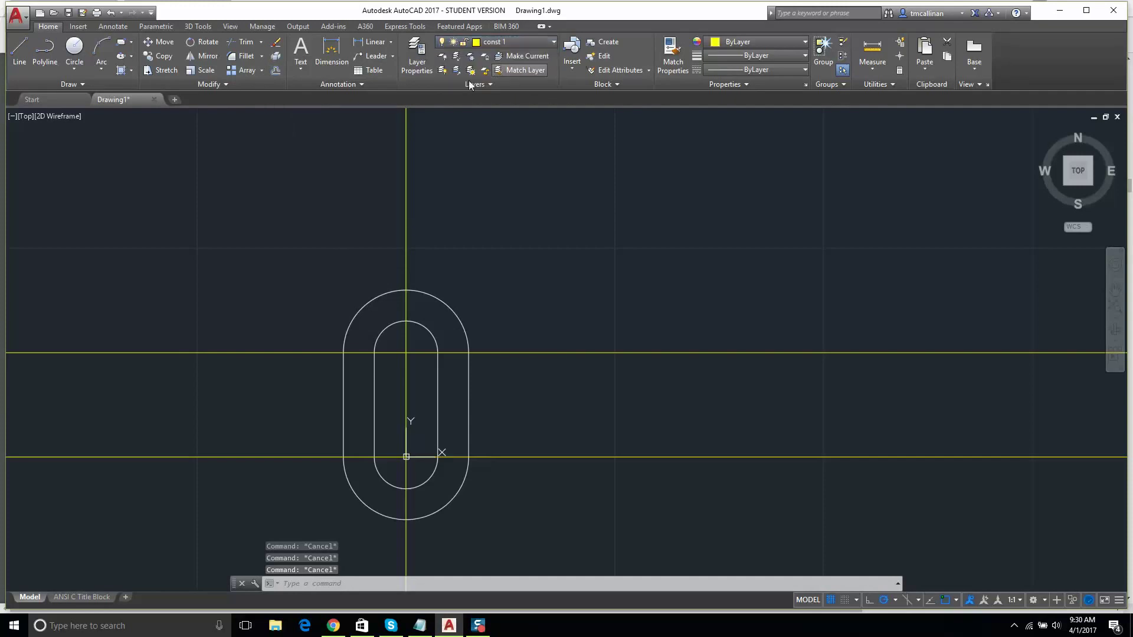
left_click(276, 71)
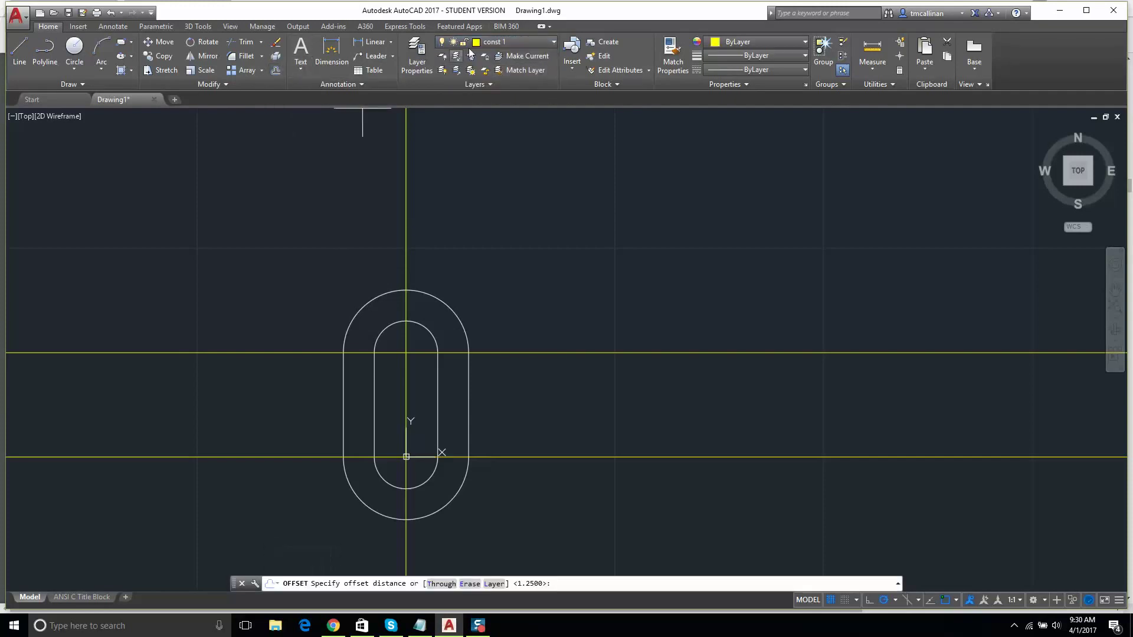
type("5.5")
key("Return")
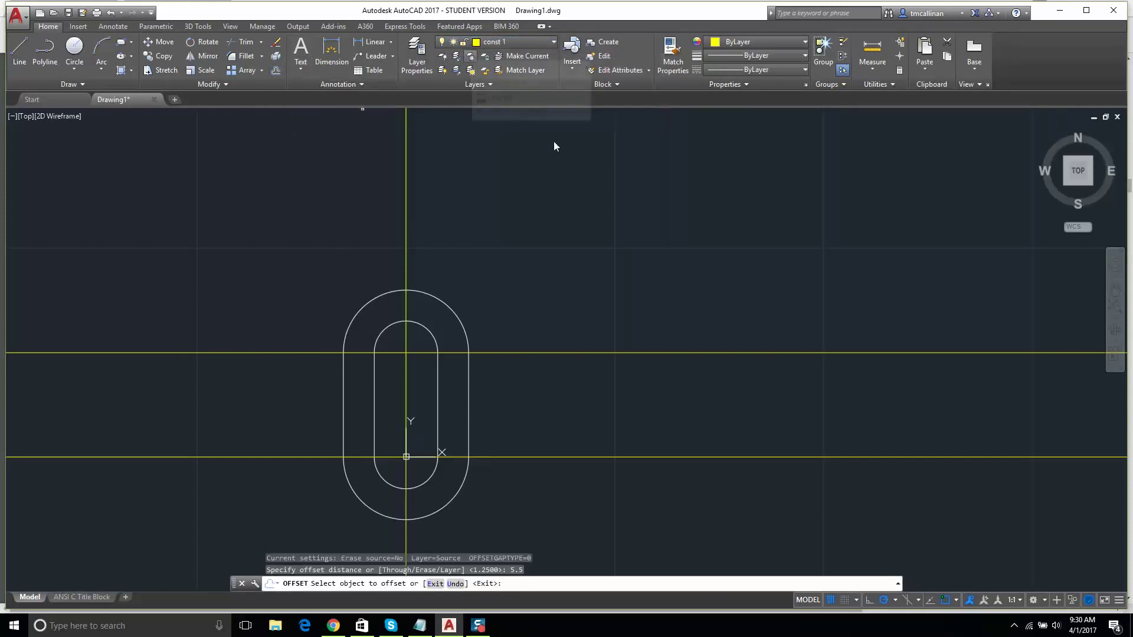
left_click(405, 254)
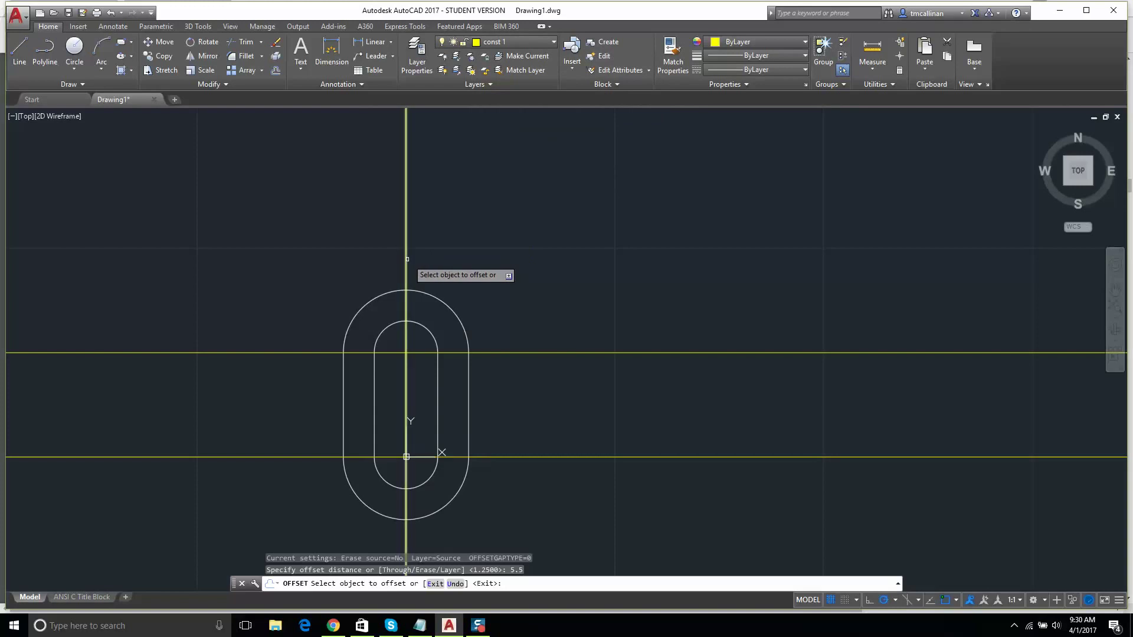
left_click(620, 260)
key("Escape")
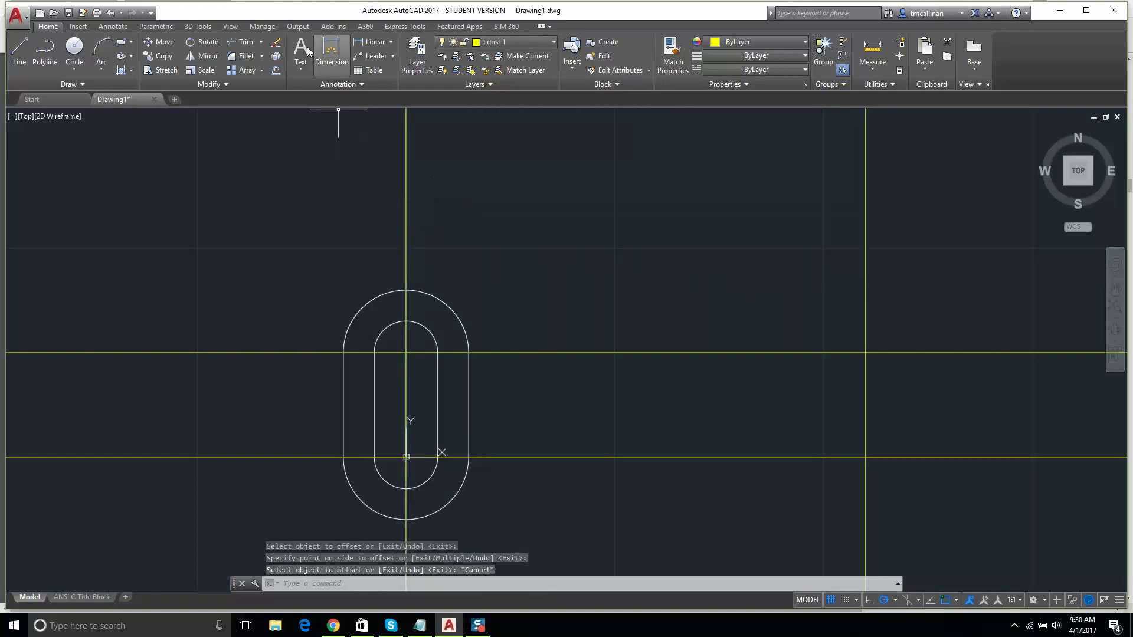
Offset the lower horizontal construction line 2.75 upward and reframe the view
left_click(275, 71)
type("2.")
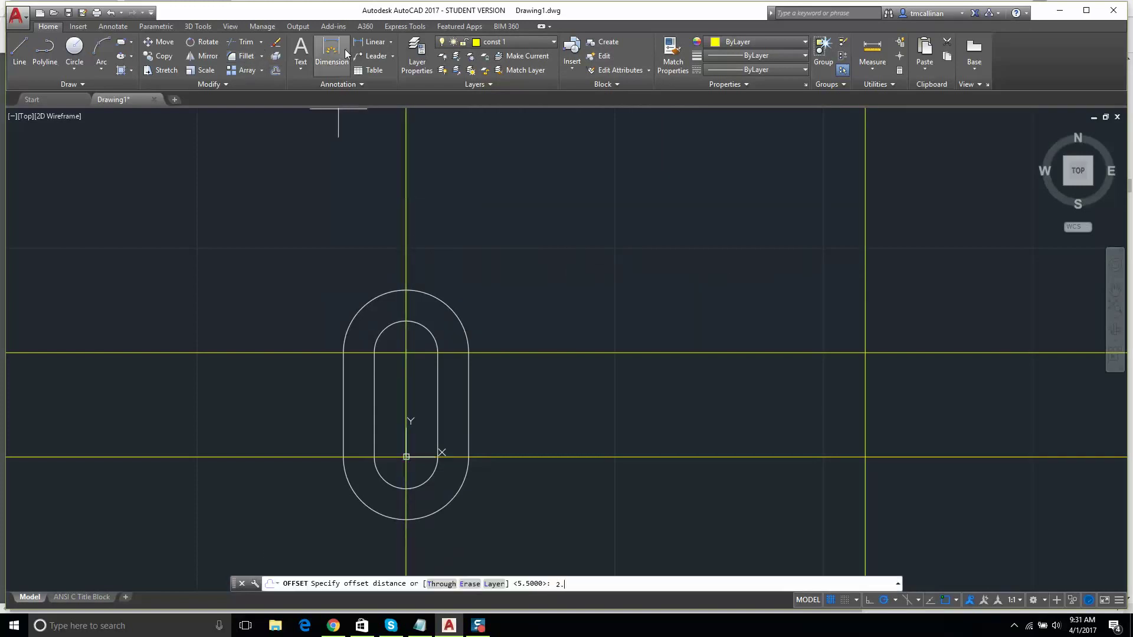
type("75")
key("Return")
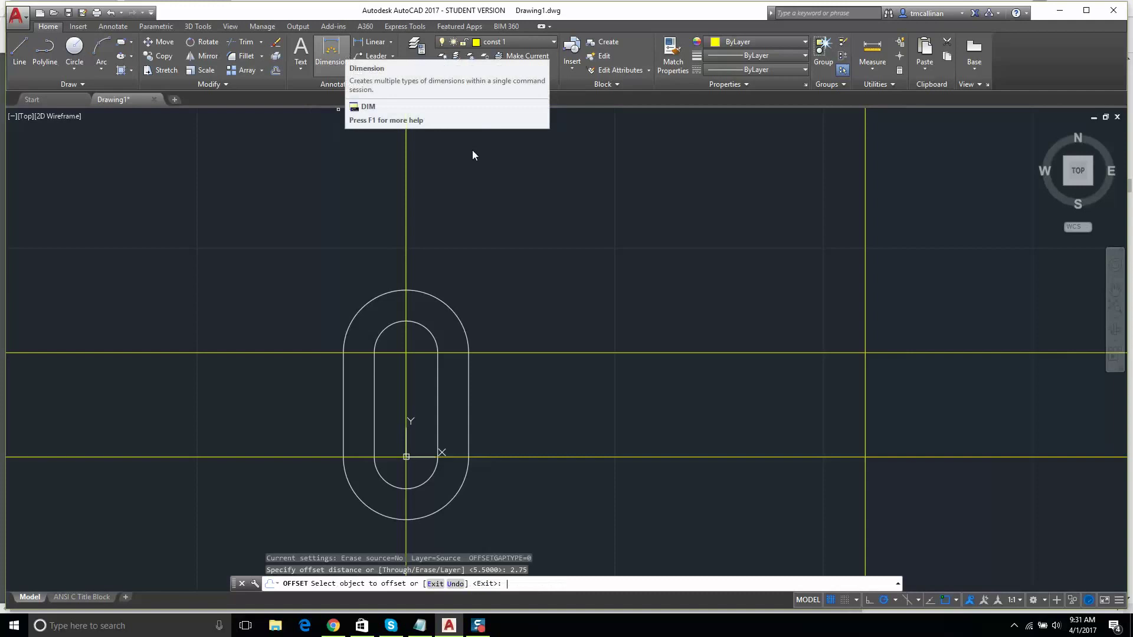
left_click(596, 454)
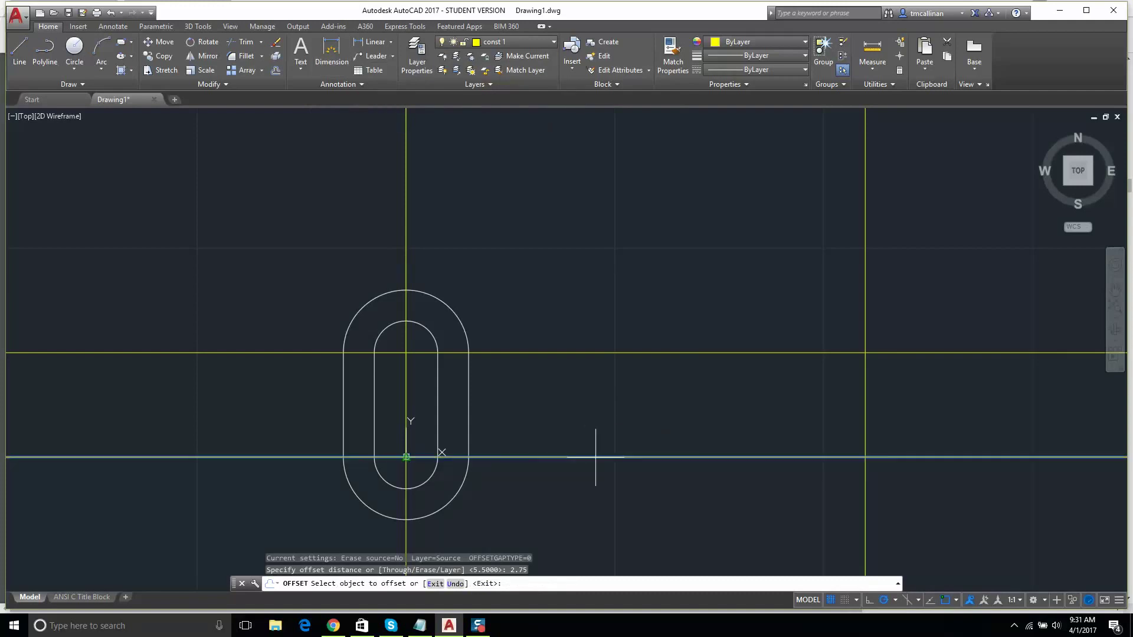
left_click(620, 242)
key("Escape")
middle_click_drag(640, 280, 435, 291)
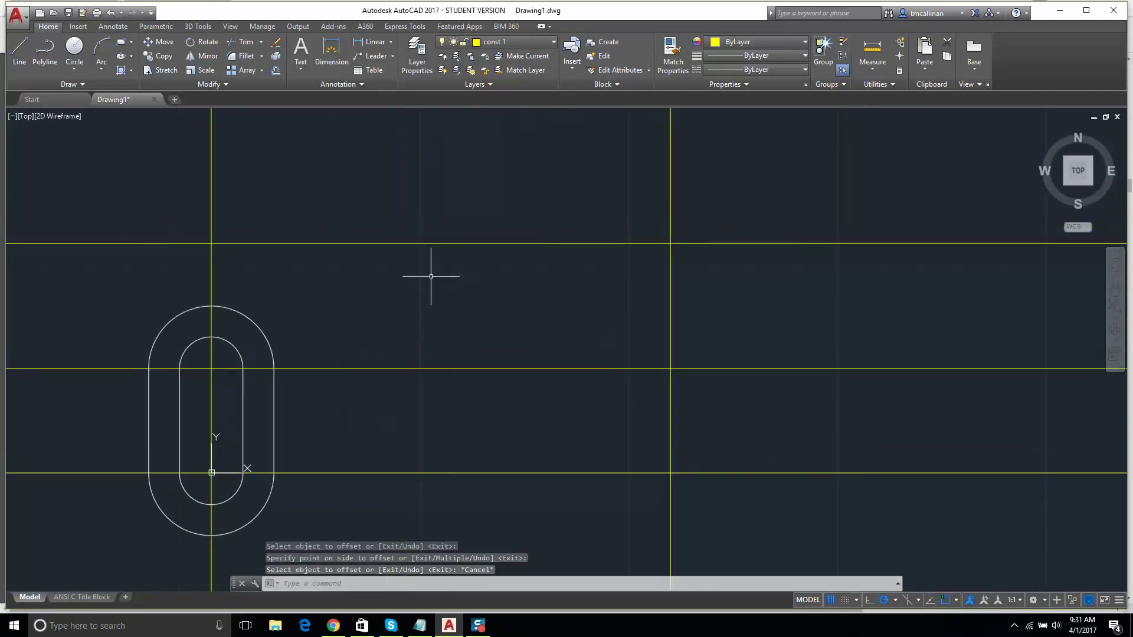
scroll(431, 276, "down", 2)
left_click(508, 41)
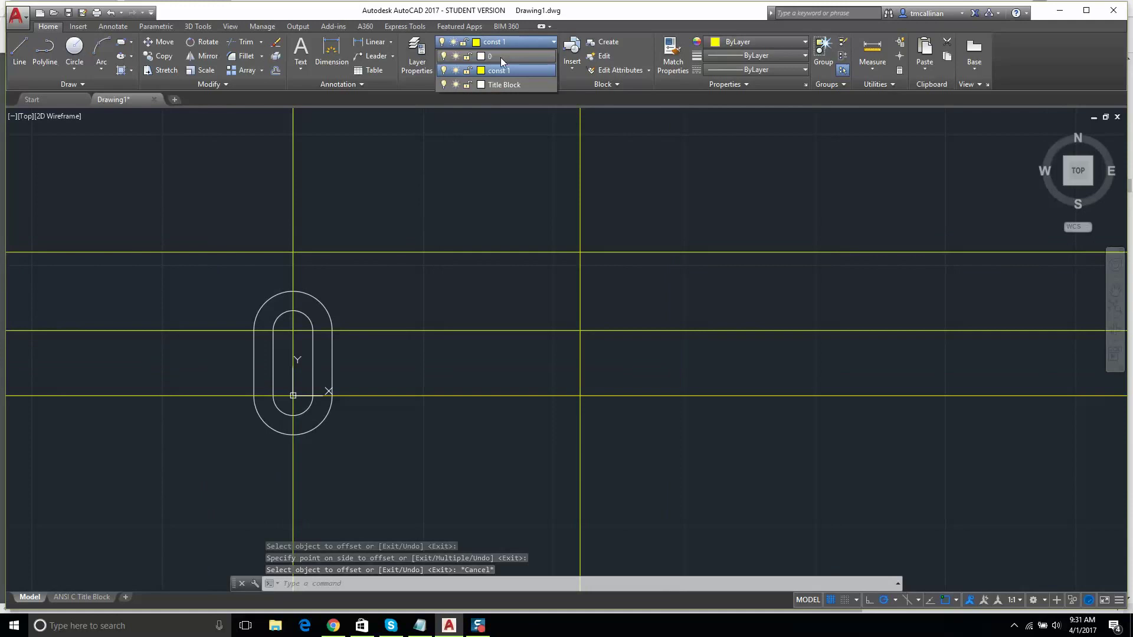
On layer 0, draw a radius 0.75 circle at the new construction-line intersection
left_click(501, 56)
left_click(330, 628)
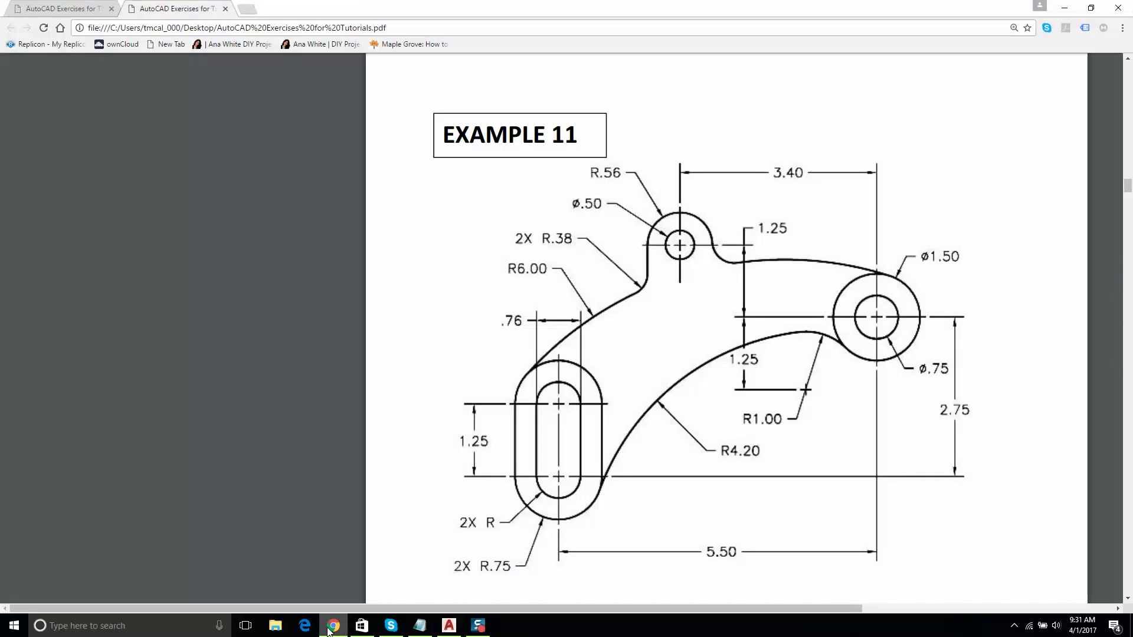
key("alt+Tab")
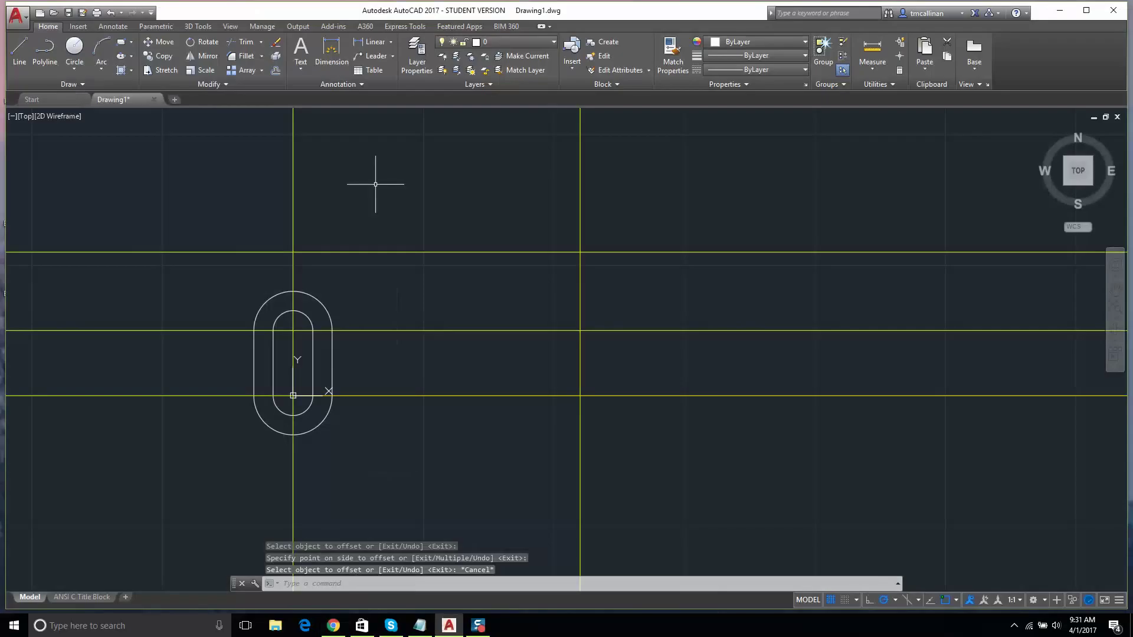
key("Escape")
key("Escape")
left_click(74, 48)
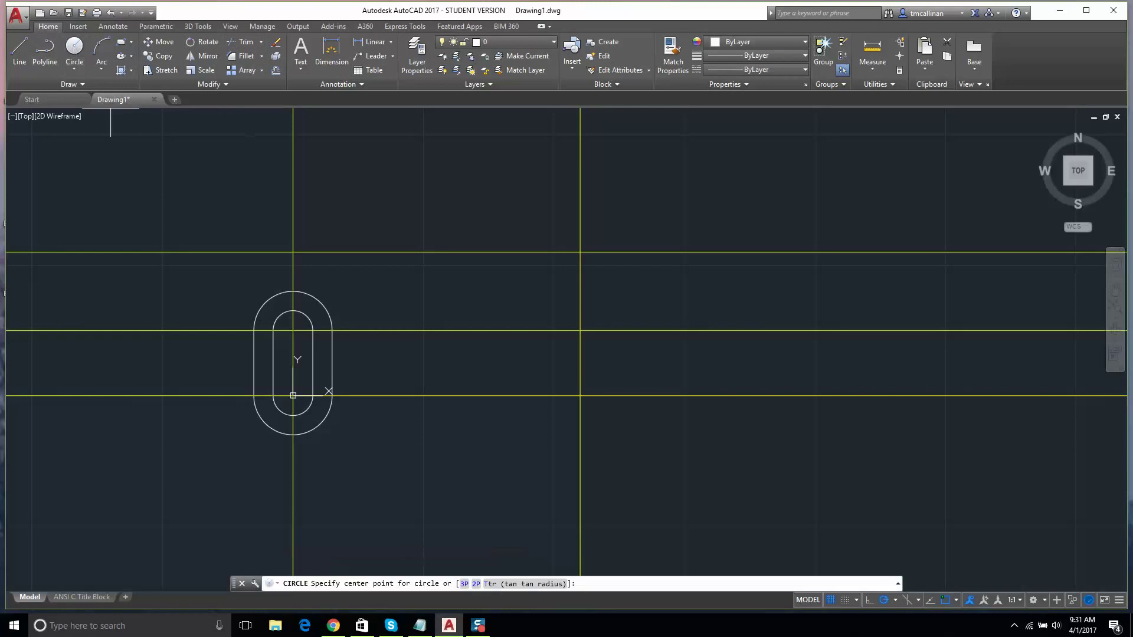
left_click(580, 253)
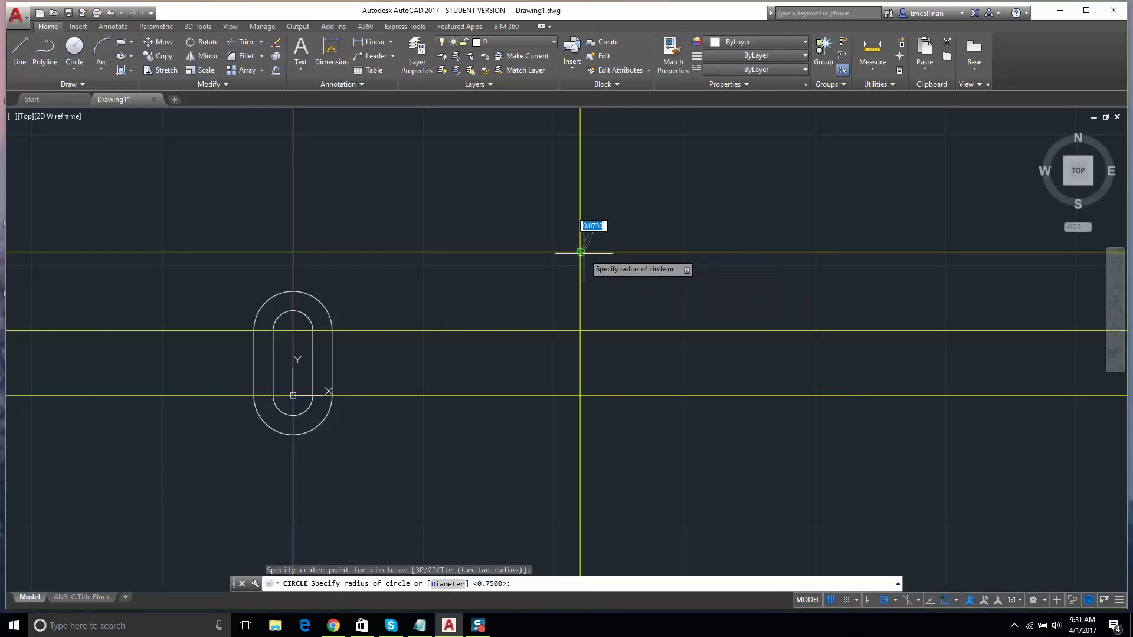
key("Return")
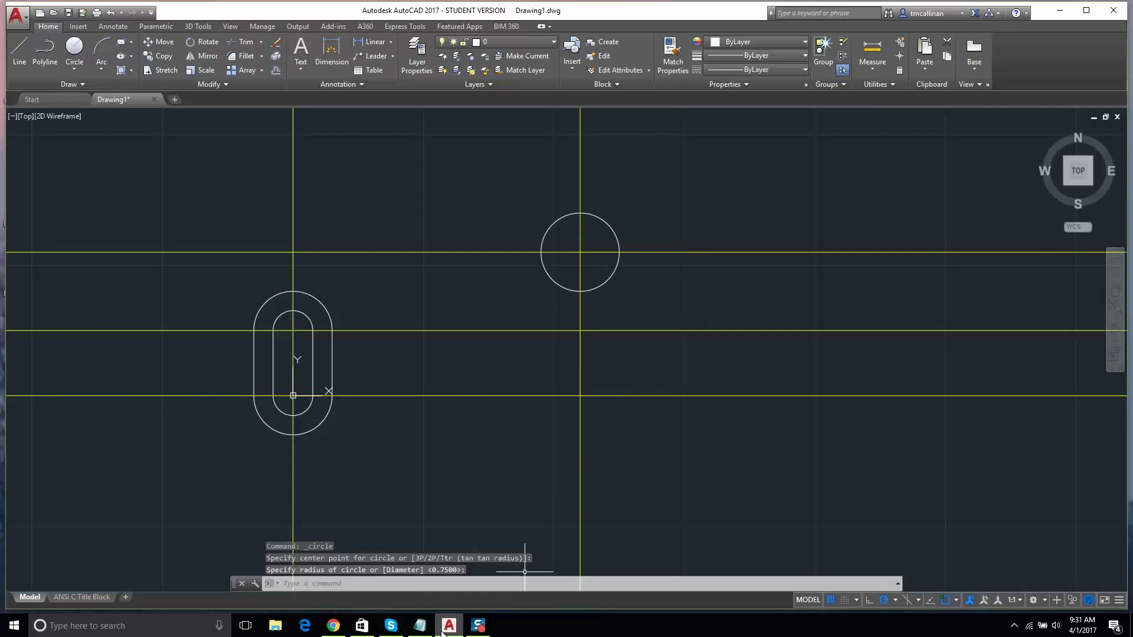
left_click(332, 626)
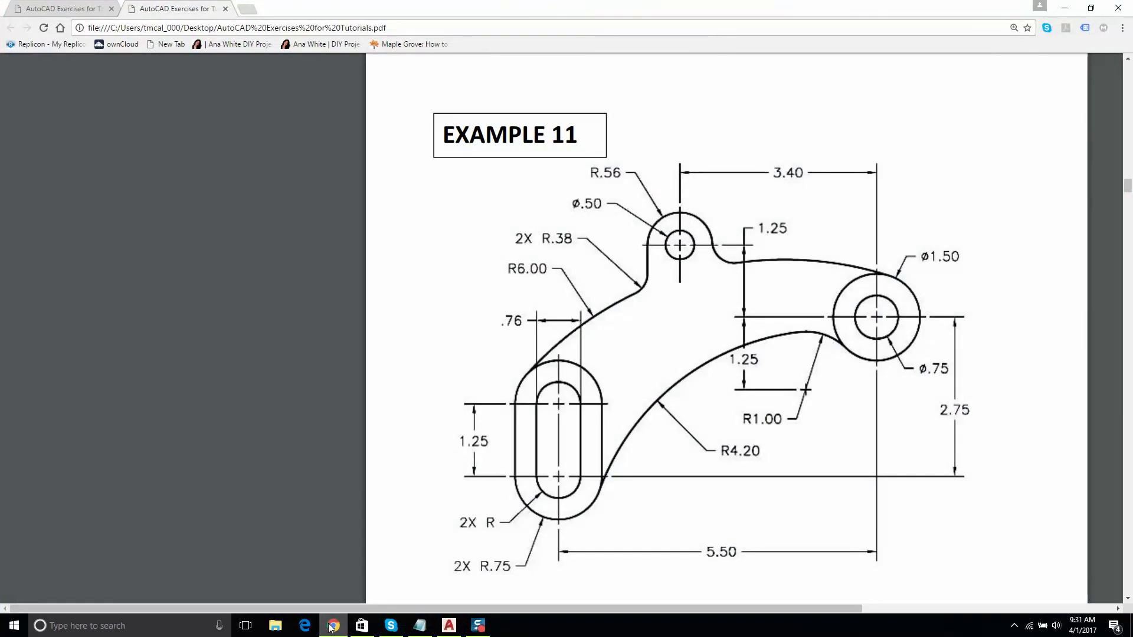
left_click(329, 626)
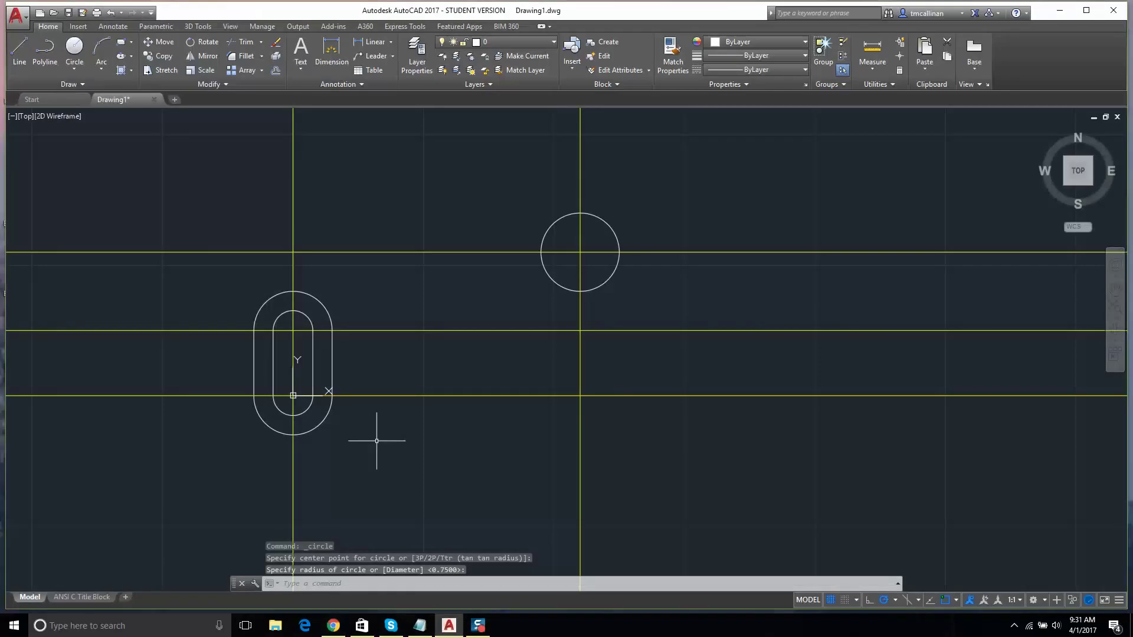
Add a concentric circle of diameter 0.75 at the same centre
left_click(74, 48)
left_click(580, 253)
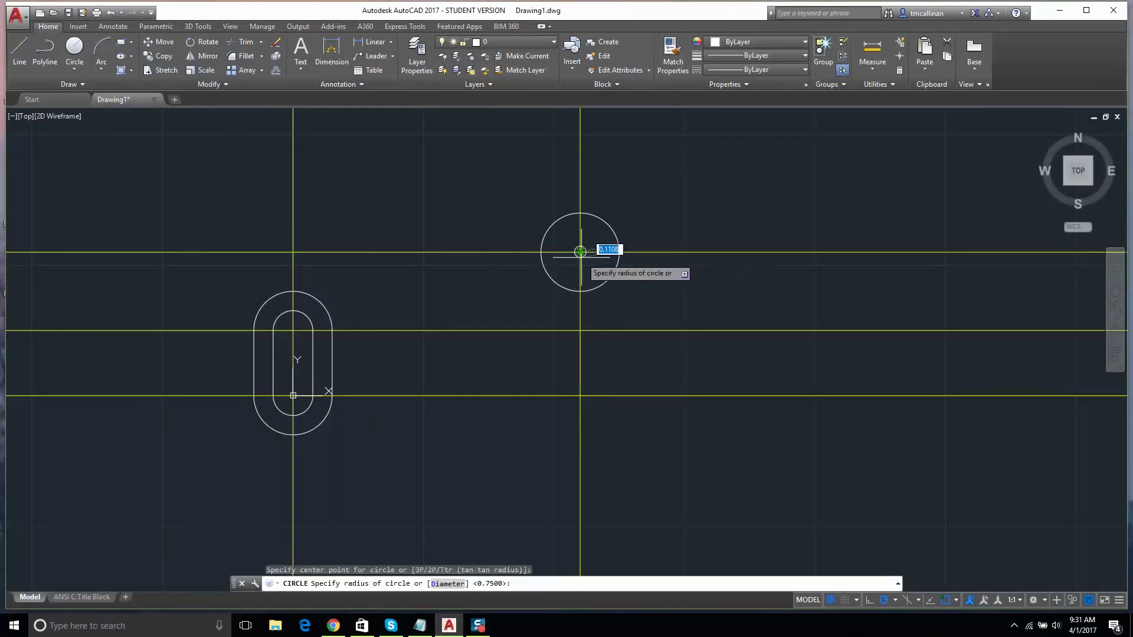
type("d")
key("Return")
type(".75")
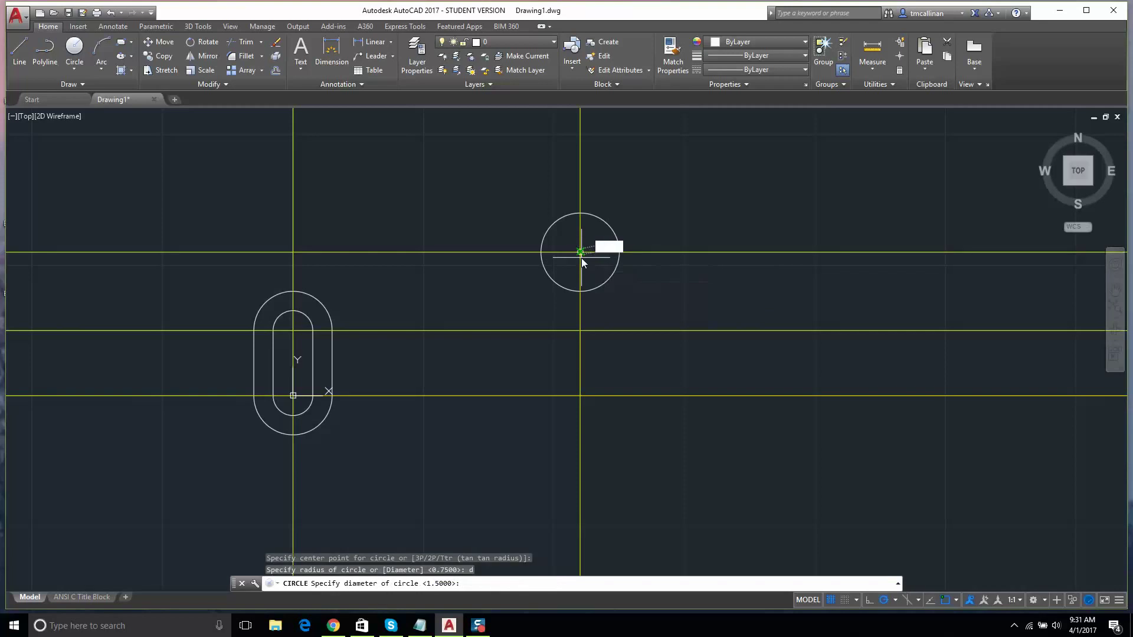
key("Return")
key("Escape")
scroll(227, 365, "up", 2)
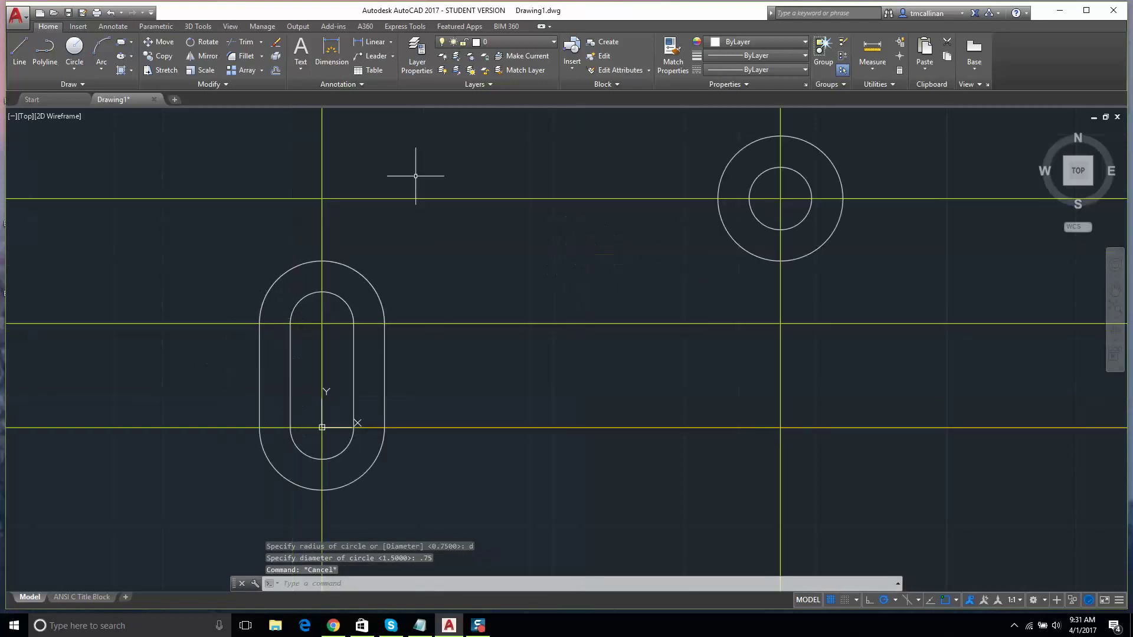
middle_click_drag(412, 171, 357, 240)
scroll(381, 229, "down", 2)
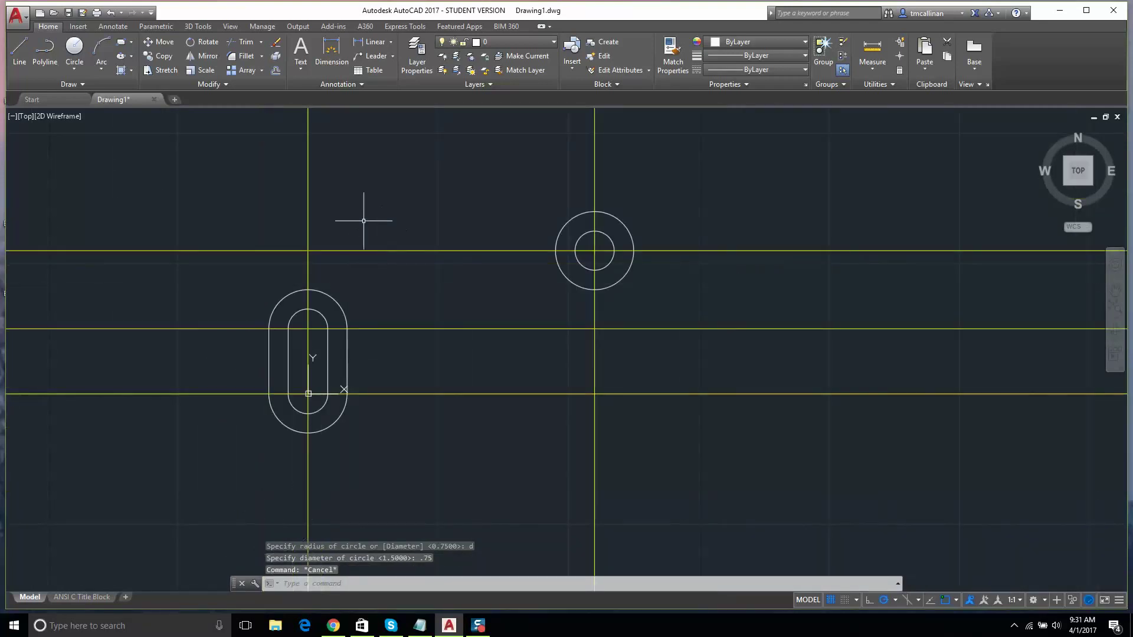
key("Escape")
left_click(425, 252)
Erase the upper horizontal and the vertical construction lines through the circles
key("F1")
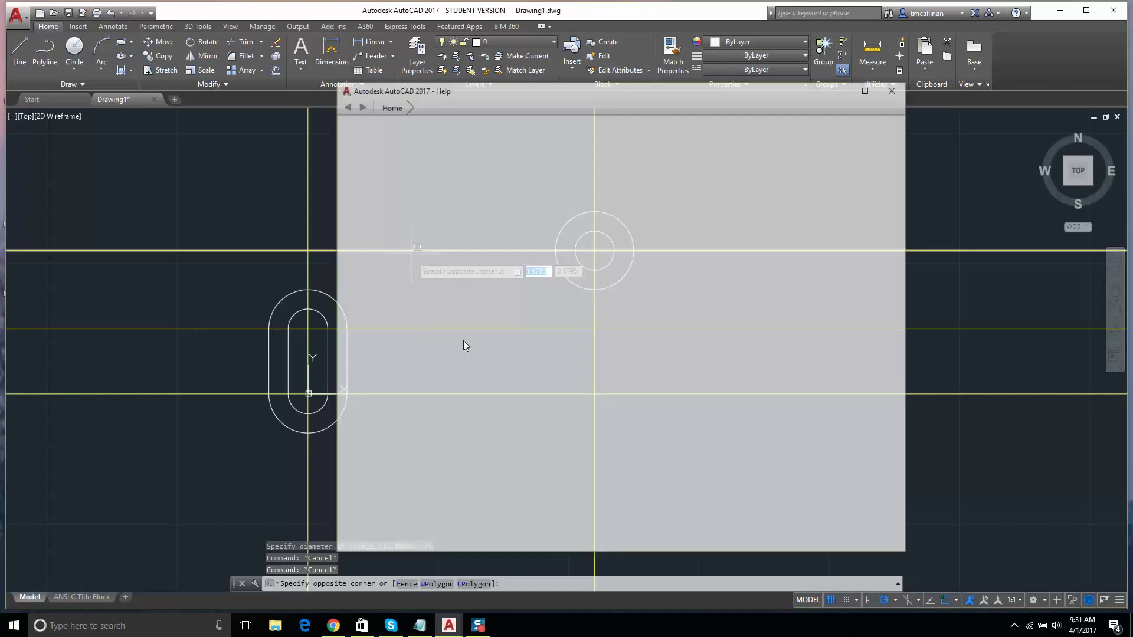
left_click(895, 88)
key("Escape")
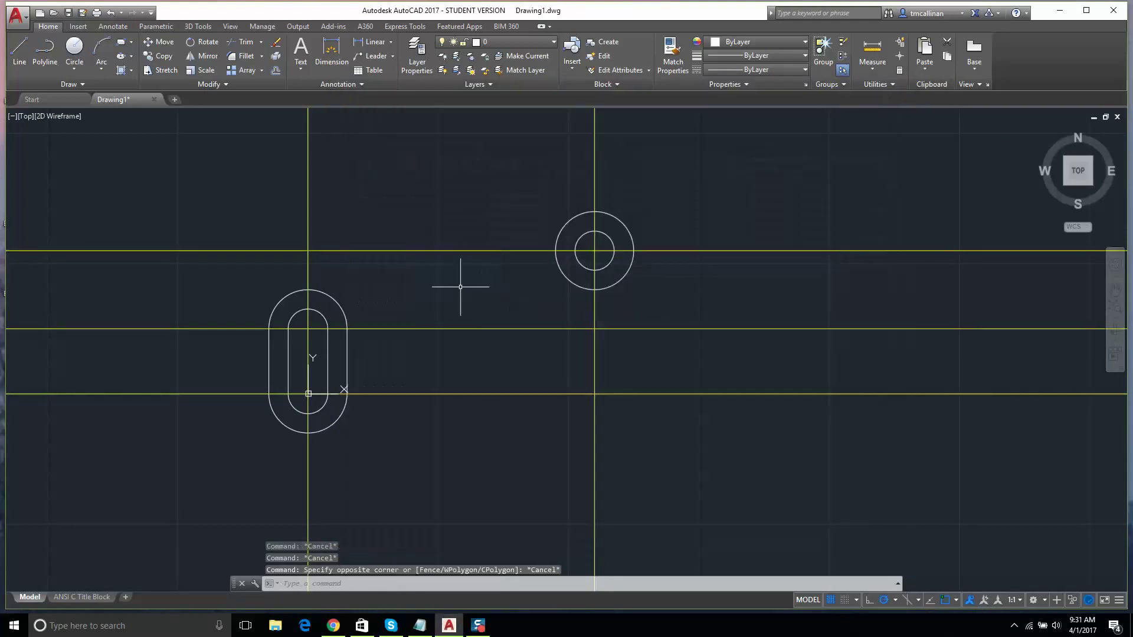
left_click(463, 285)
left_click(366, 192)
key("Delete")
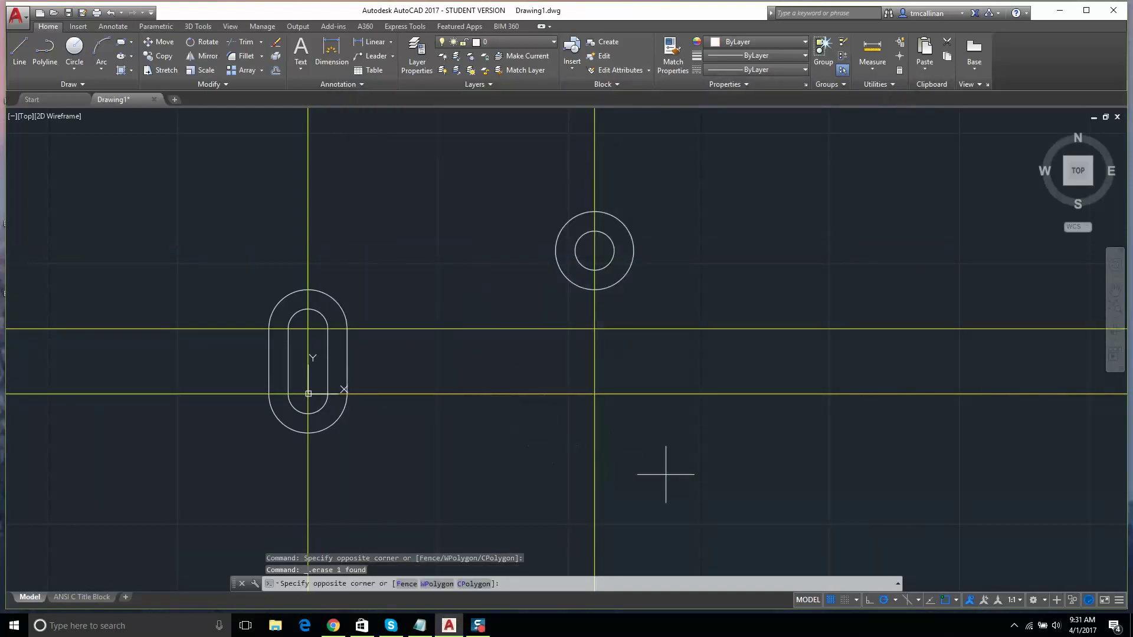
left_click(804, 504)
left_click(570, 429)
key("Delete")
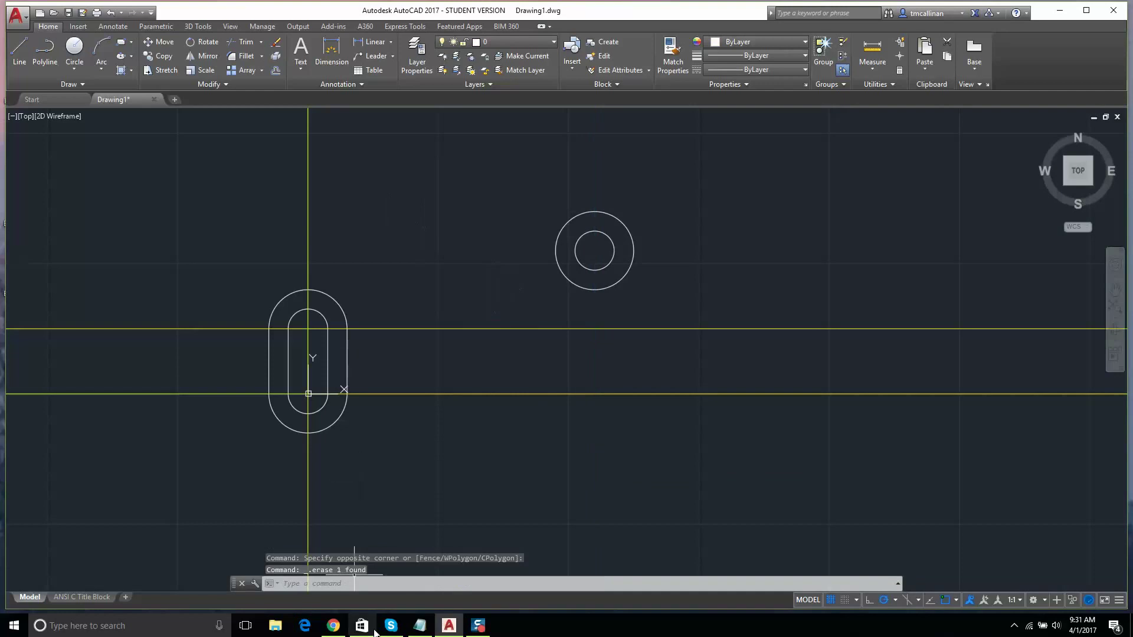
After checking the Example 11 PDF, undo the construction line erasures
left_click(333, 625)
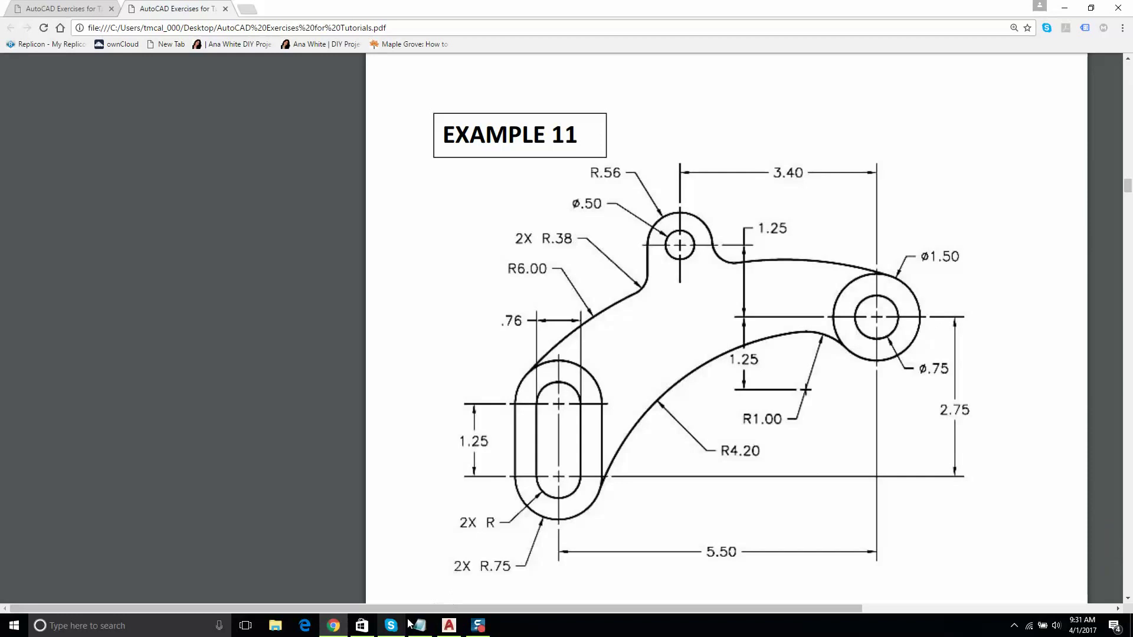
left_click(449, 625)
key("Escape")
key("ctrl+z")
key("ctrl+z")
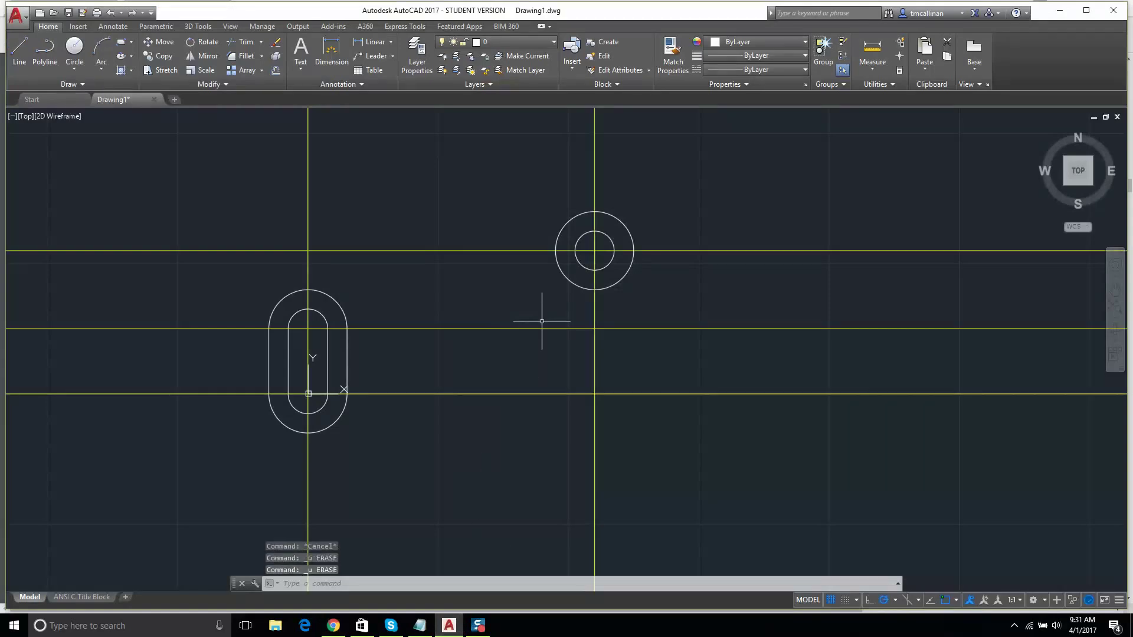
left_click(275, 70)
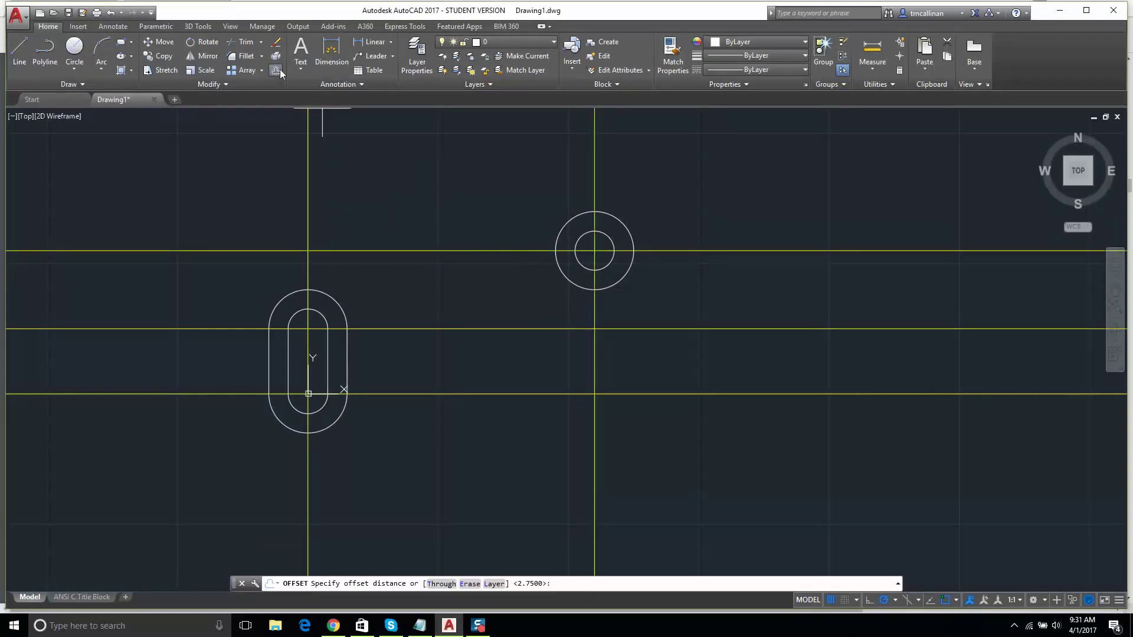
On layer const 1, offset the horizontal centre line 1.25 upward
left_click(502, 42)
left_click(496, 70)
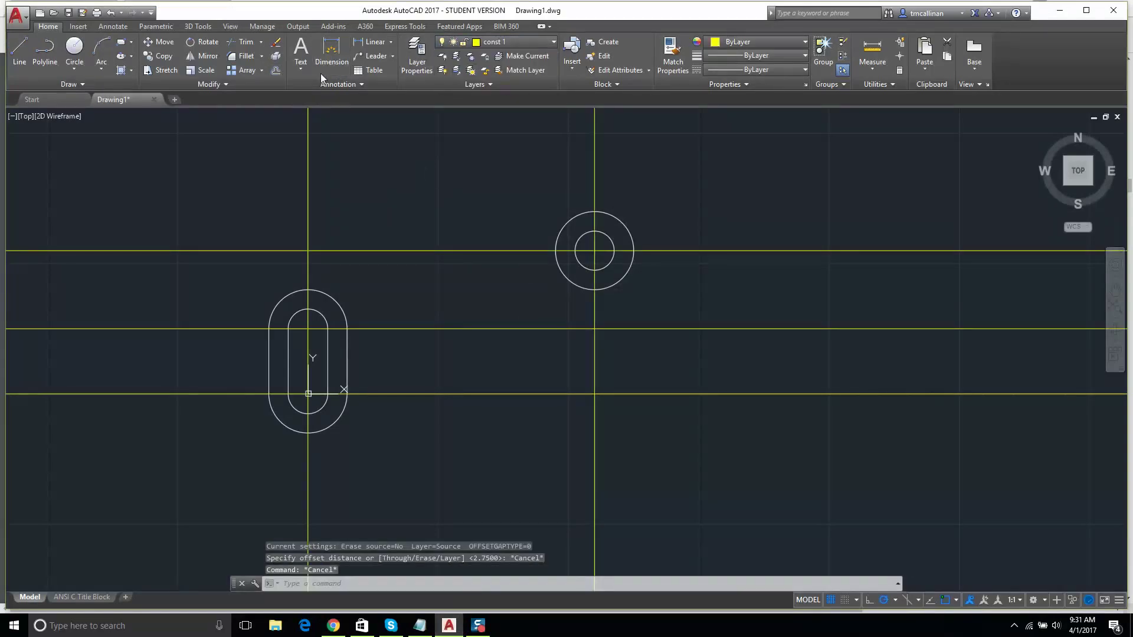
left_click(276, 69)
type("1.25")
key("Return")
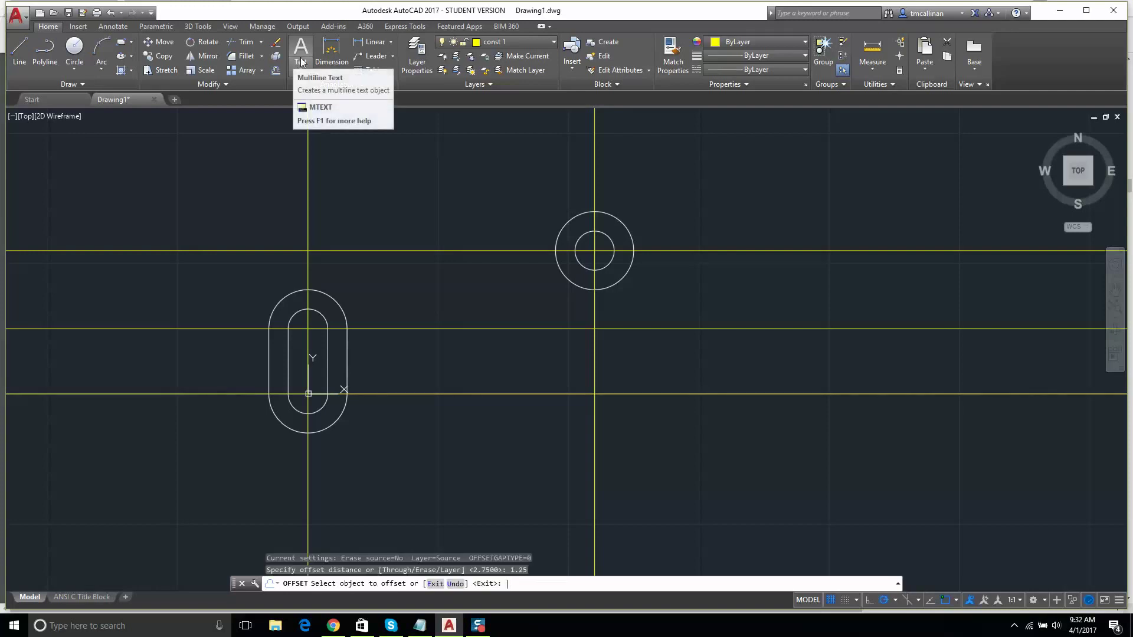
left_click(497, 251)
left_click(489, 219)
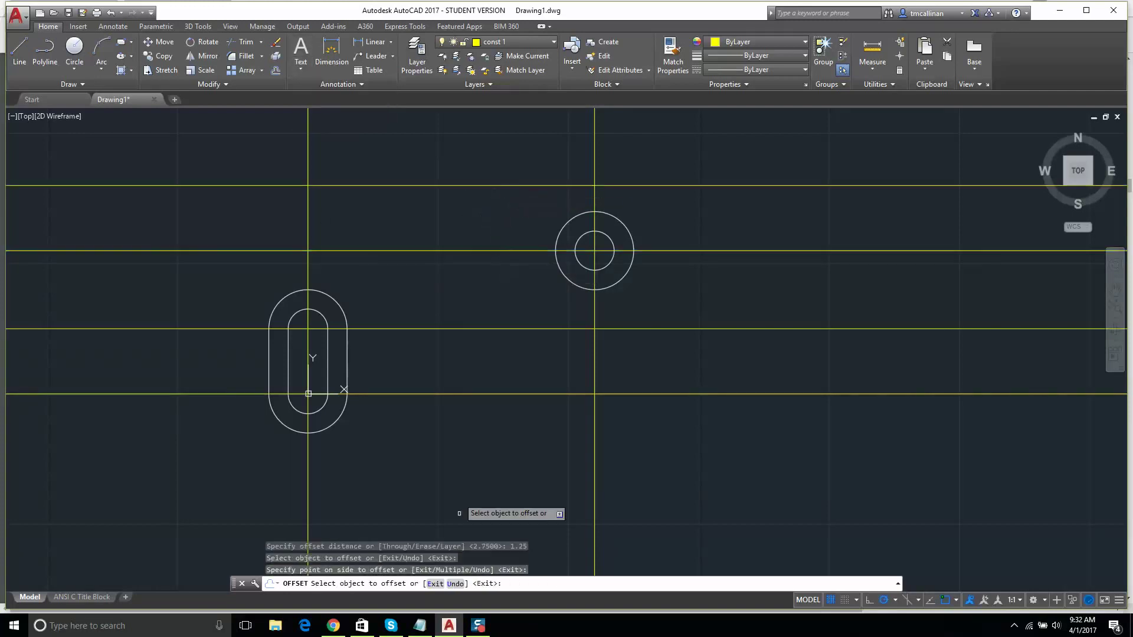
key("Escape")
left_click(345, 626)
left_click(346, 626)
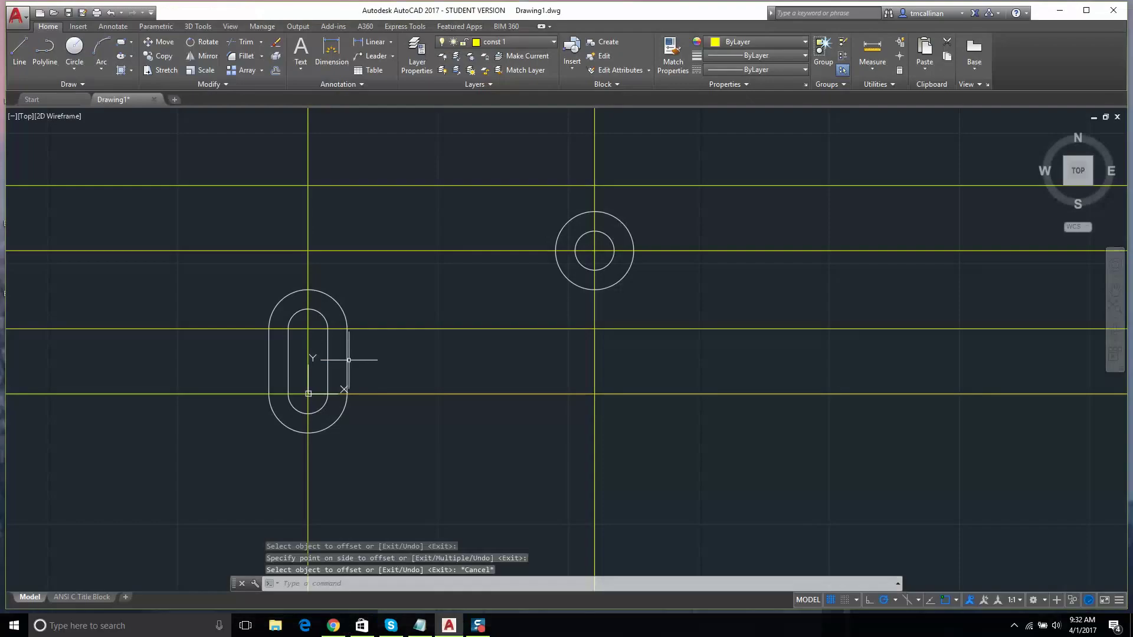
Offset the right vertical construction line 3.4 to the left, checking the reference
left_click(276, 73)
type("3.4")
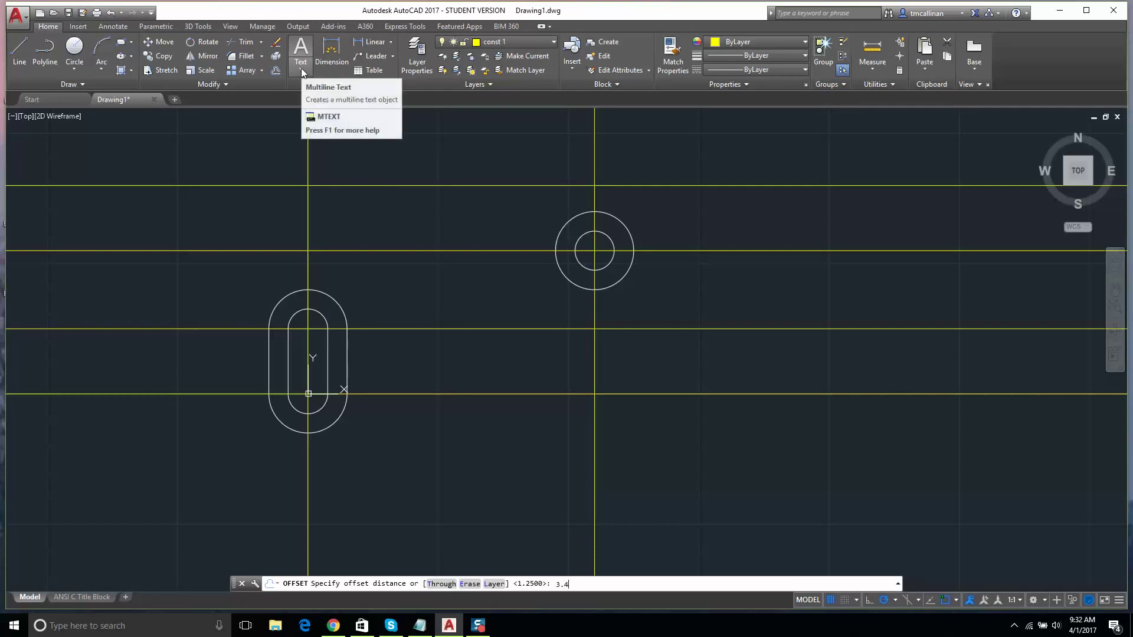
key("Return")
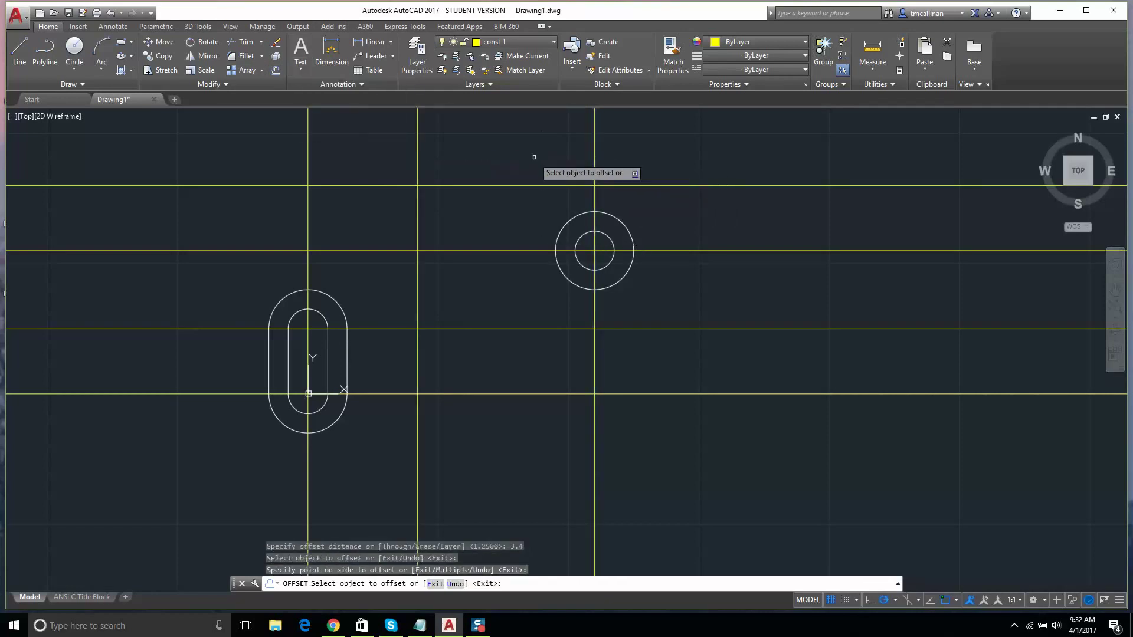
key("Escape")
left_click(333, 626)
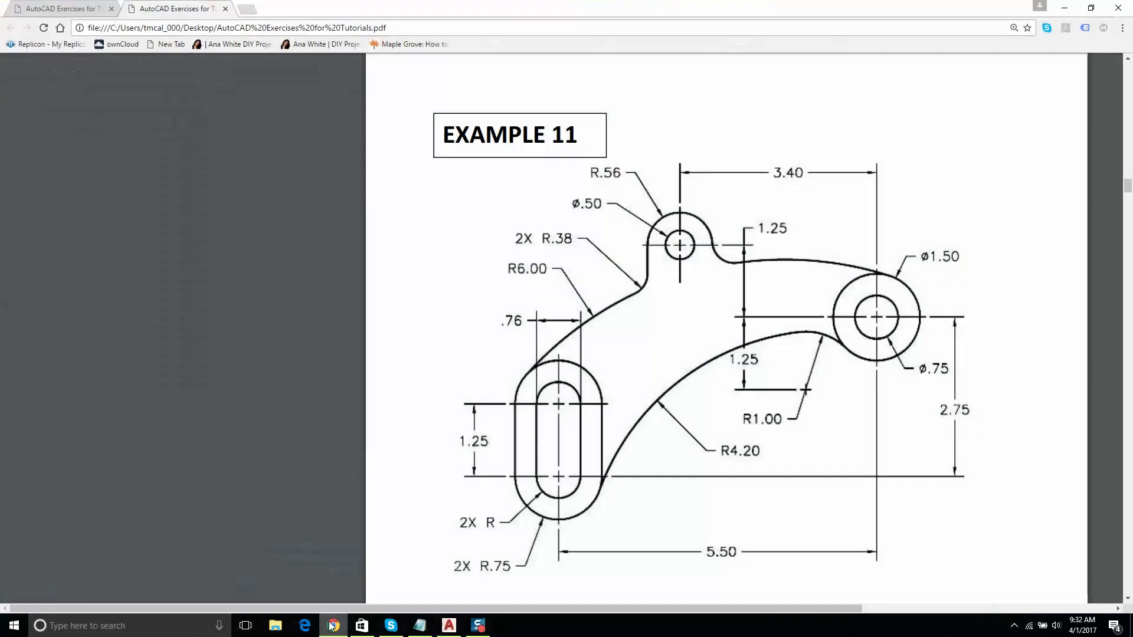
left_click(334, 626)
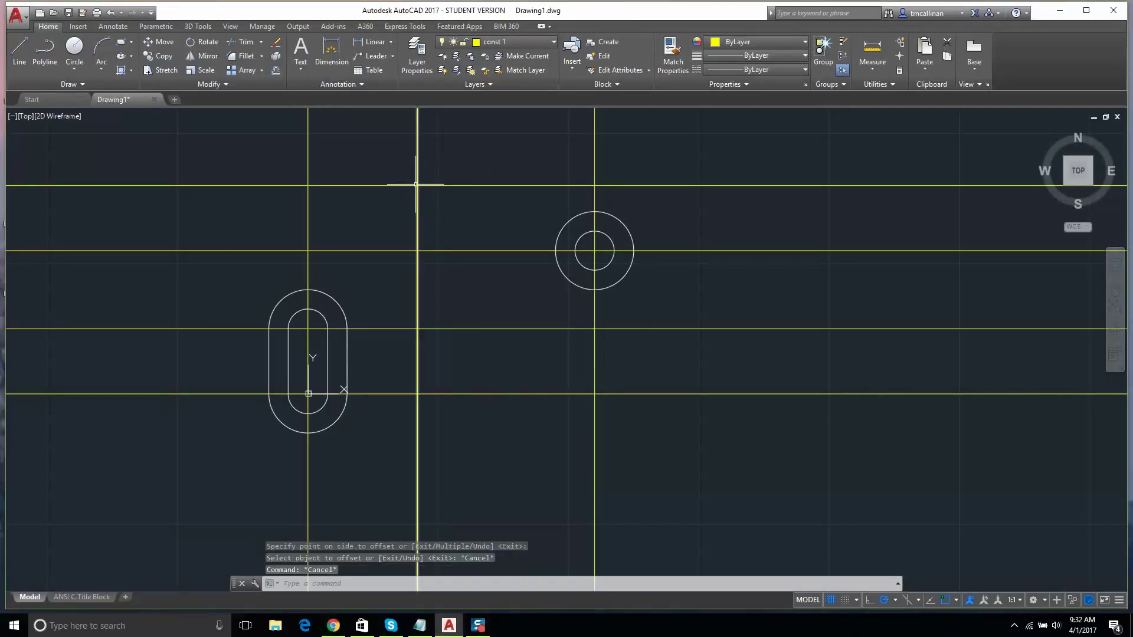
mouse_move(408, 189)
middle_mouse_down()
mouse_move(496, 321)
mouse_move(519, 336)
mouse_move(488, 270)
middle_mouse_up()
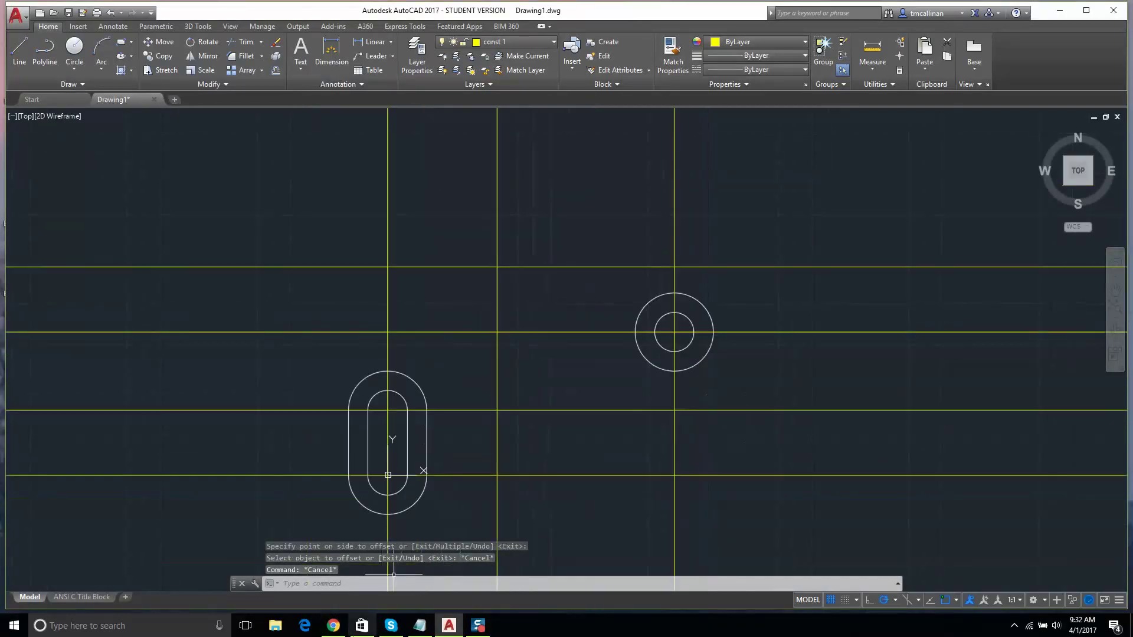
left_click(334, 626)
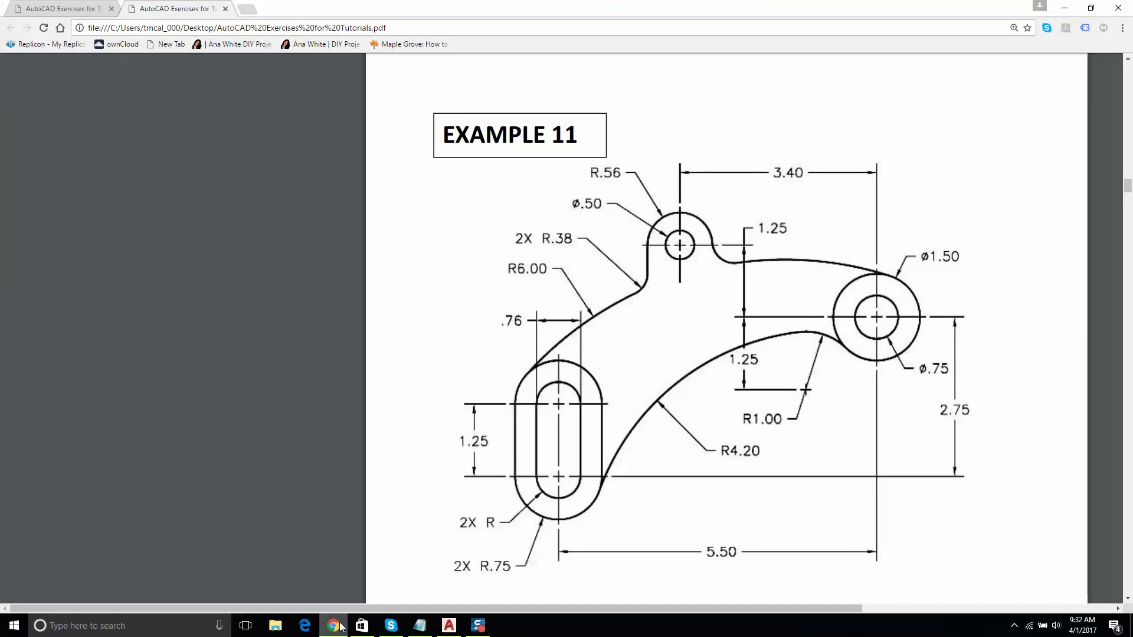
left_click(334, 625)
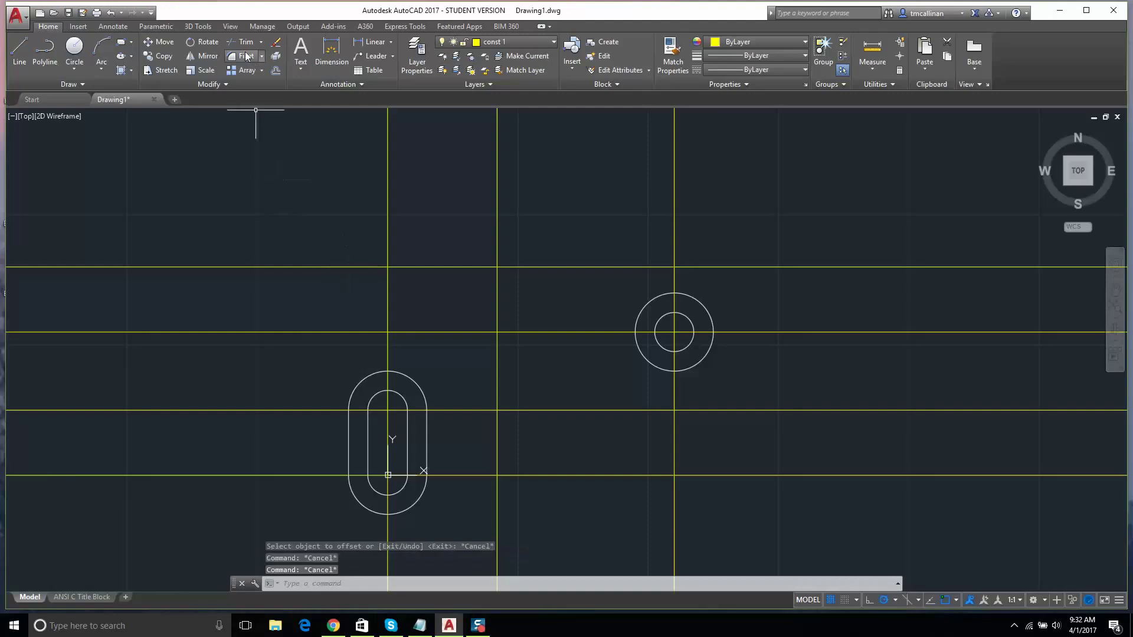
On layer 0, draw a 0.5-diameter circle at the new upper intersection
left_click(528, 42)
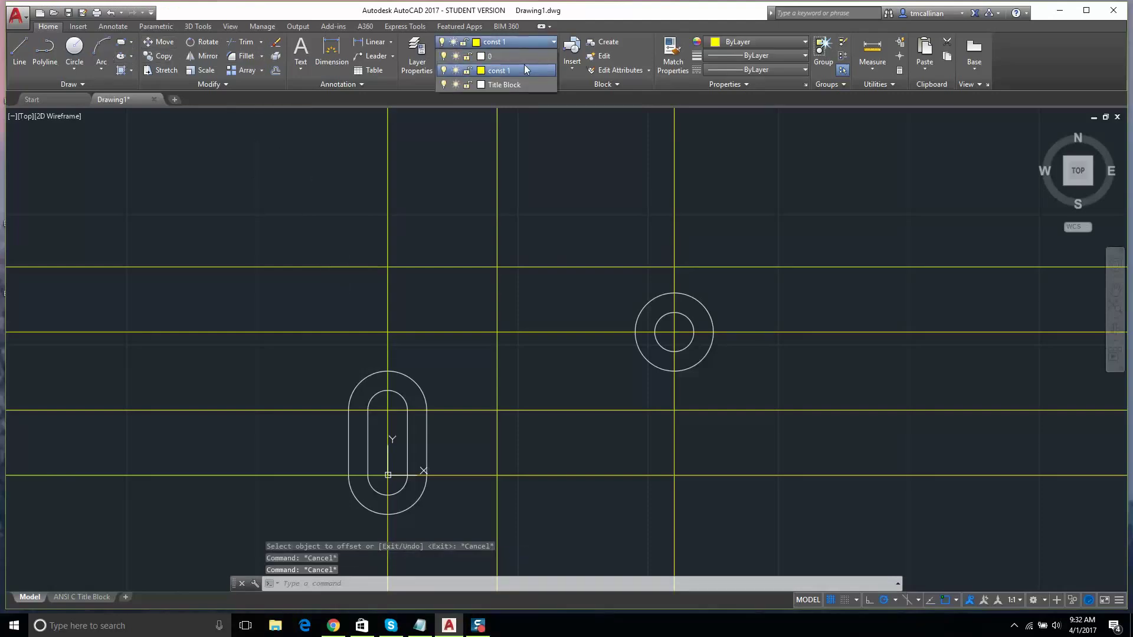
left_click(524, 65)
left_click(74, 48)
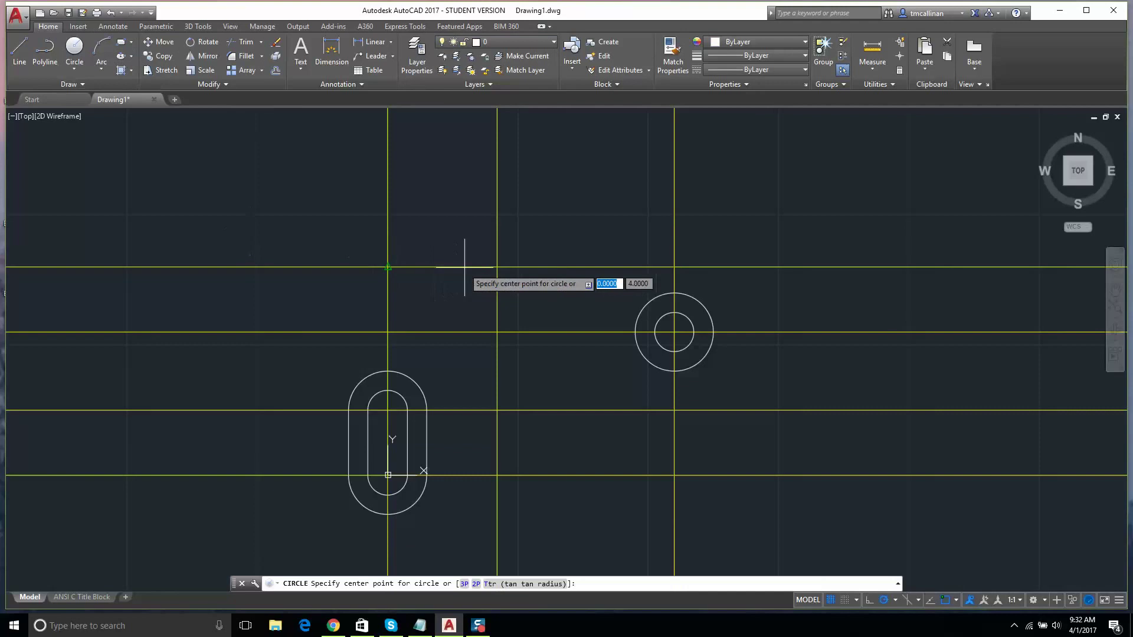
left_click(496, 267)
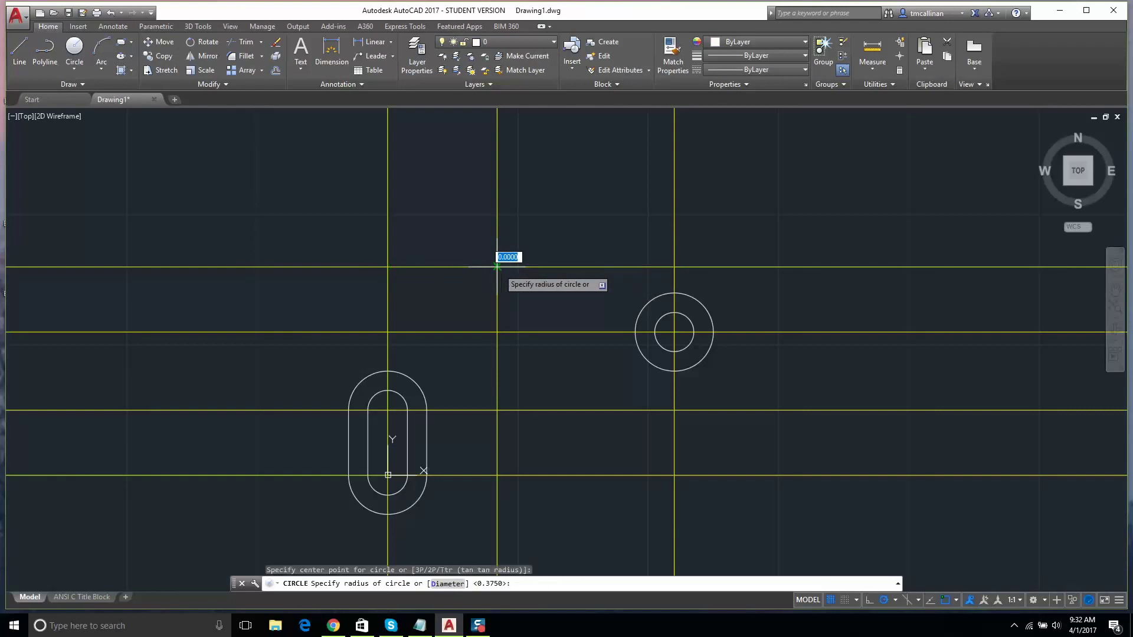
type("d")
key("Return")
type(".5")
key("Return")
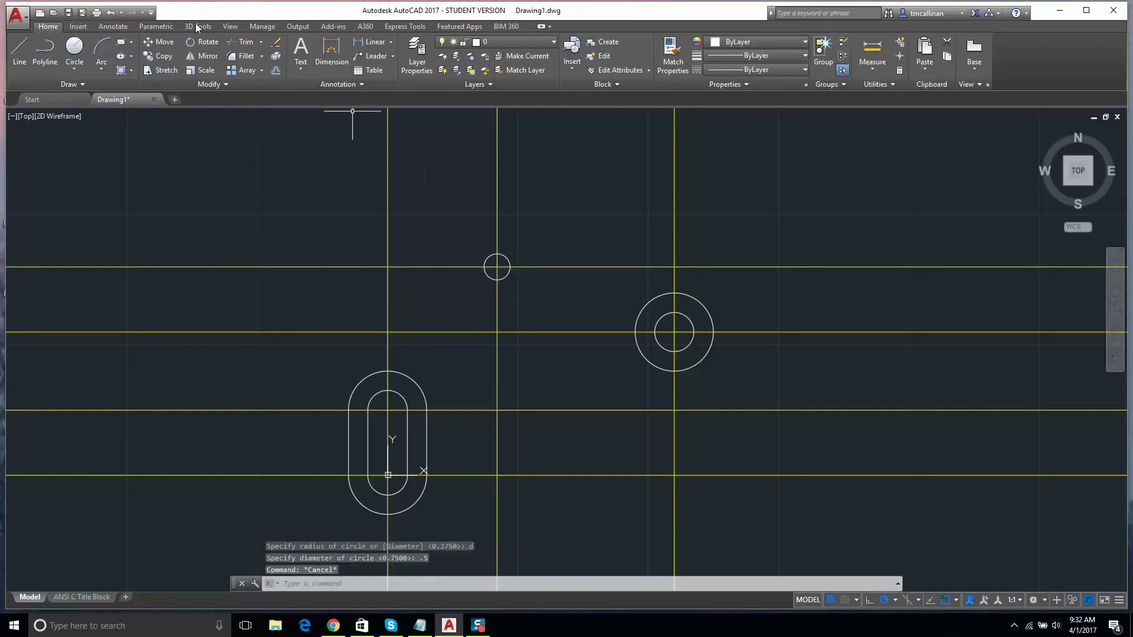
Add a concentric radius 0.56 circle around the small circle
left_click(75, 47)
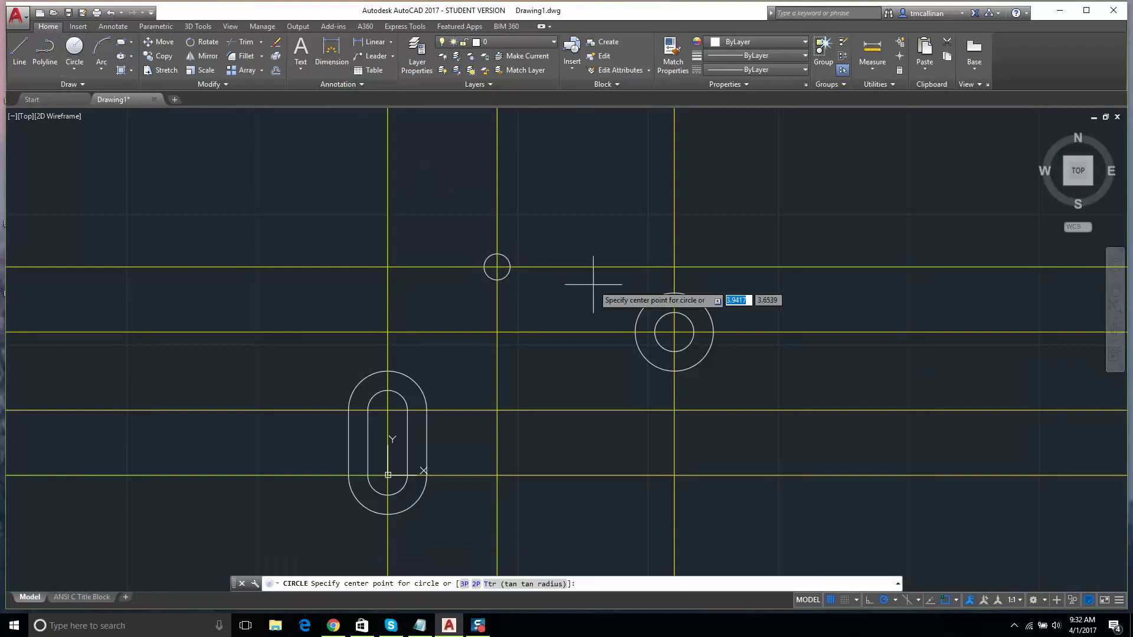
left_click(496, 266)
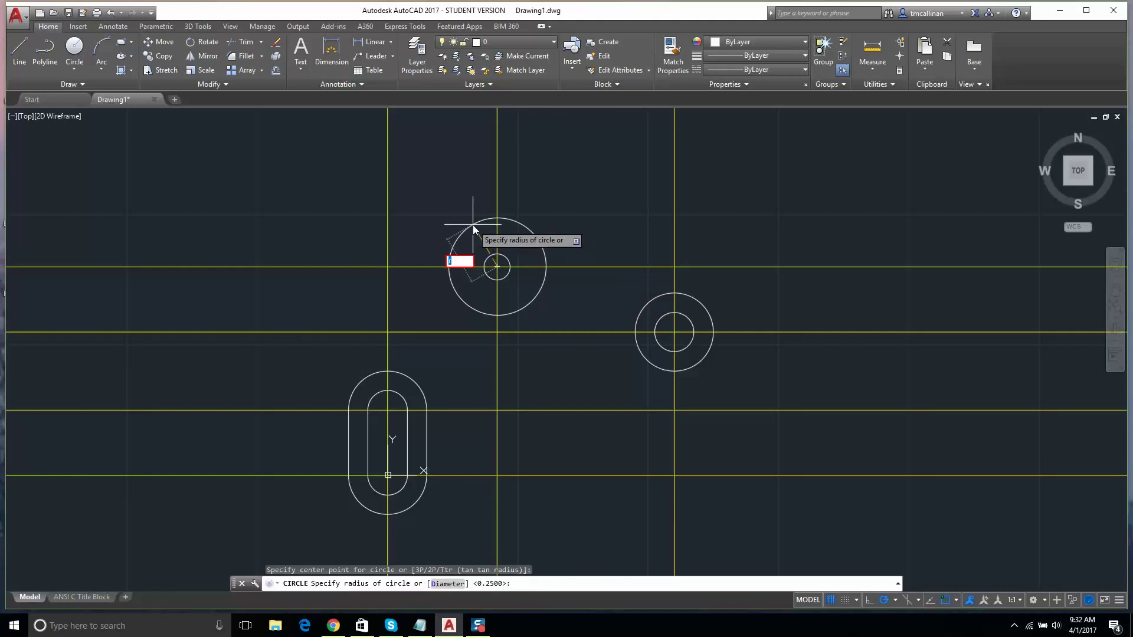
key("Escape")
key("Escape")
key("Escape")
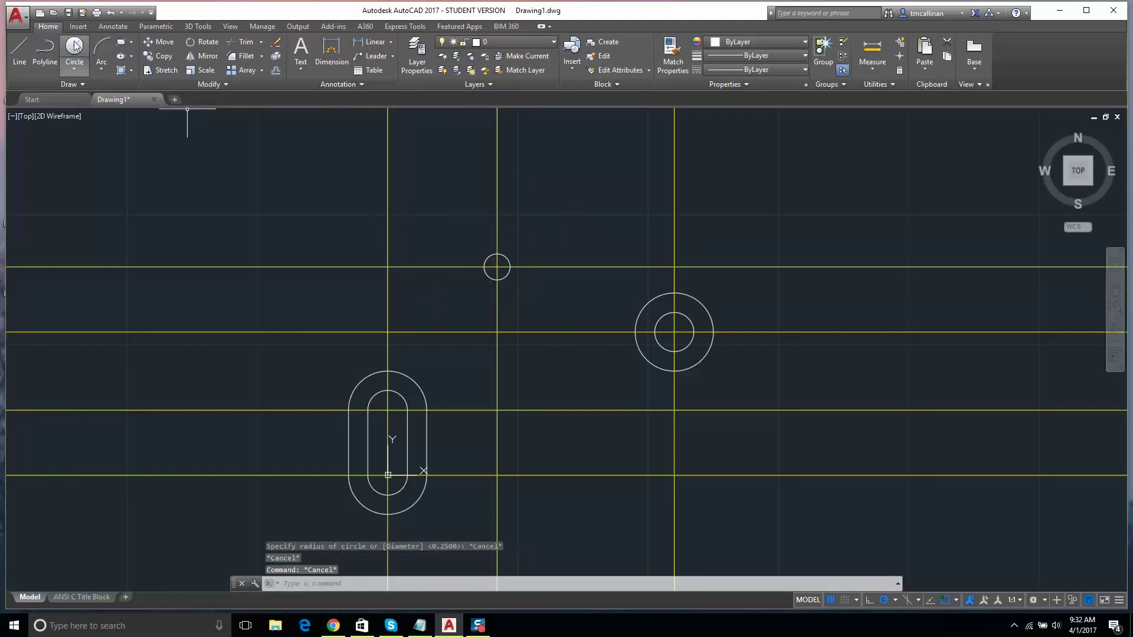
left_click(74, 46)
left_click(496, 267)
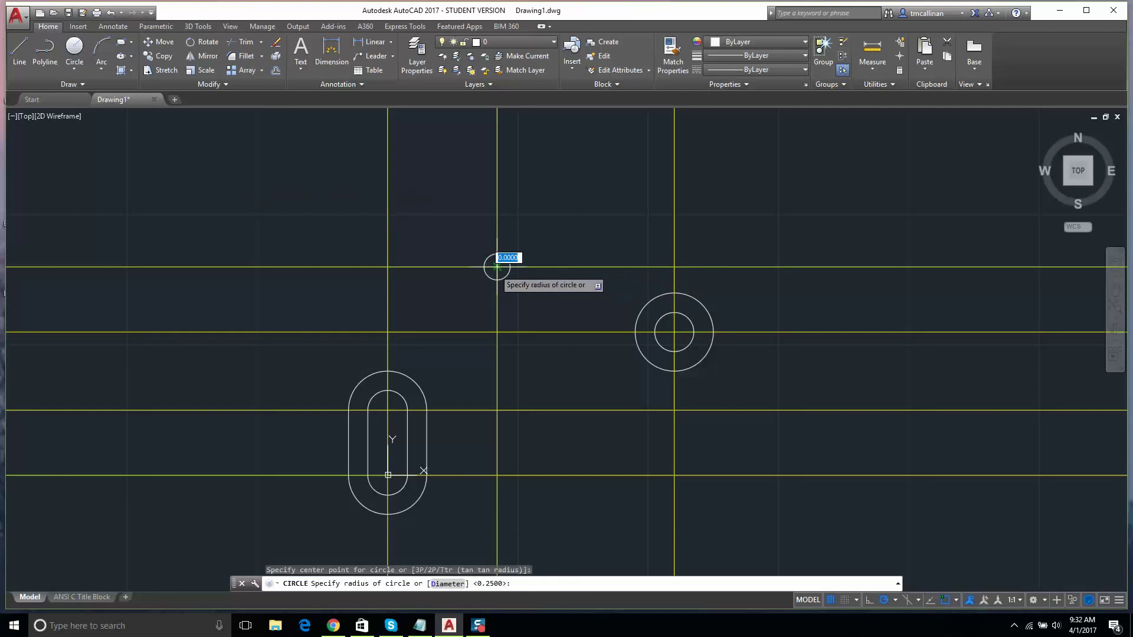
type(".56")
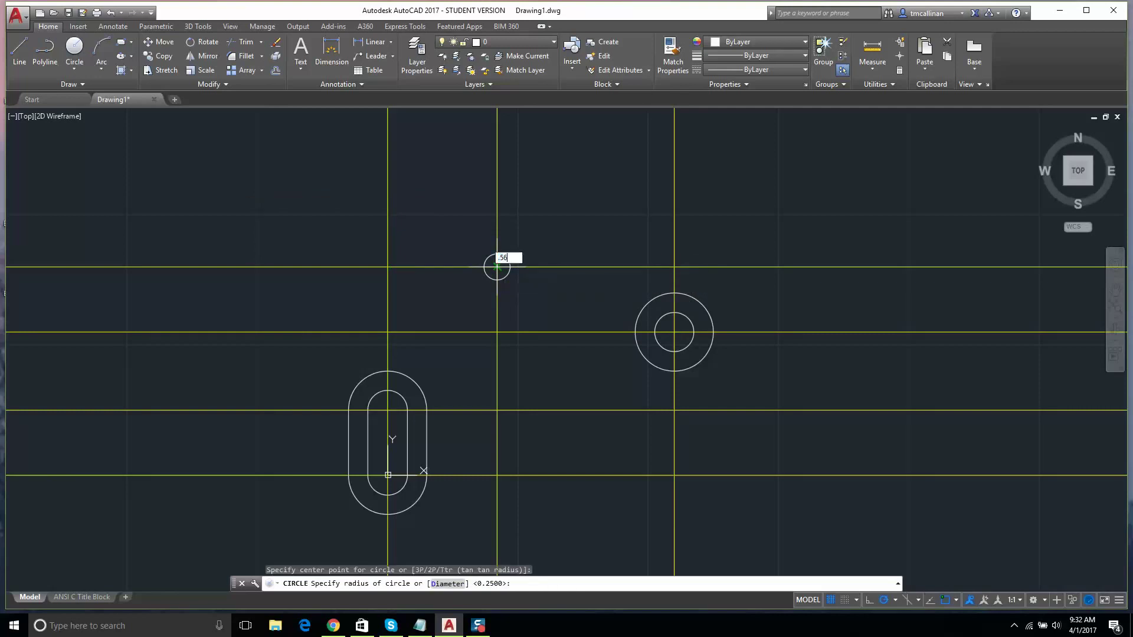
key("Return")
key("Escape")
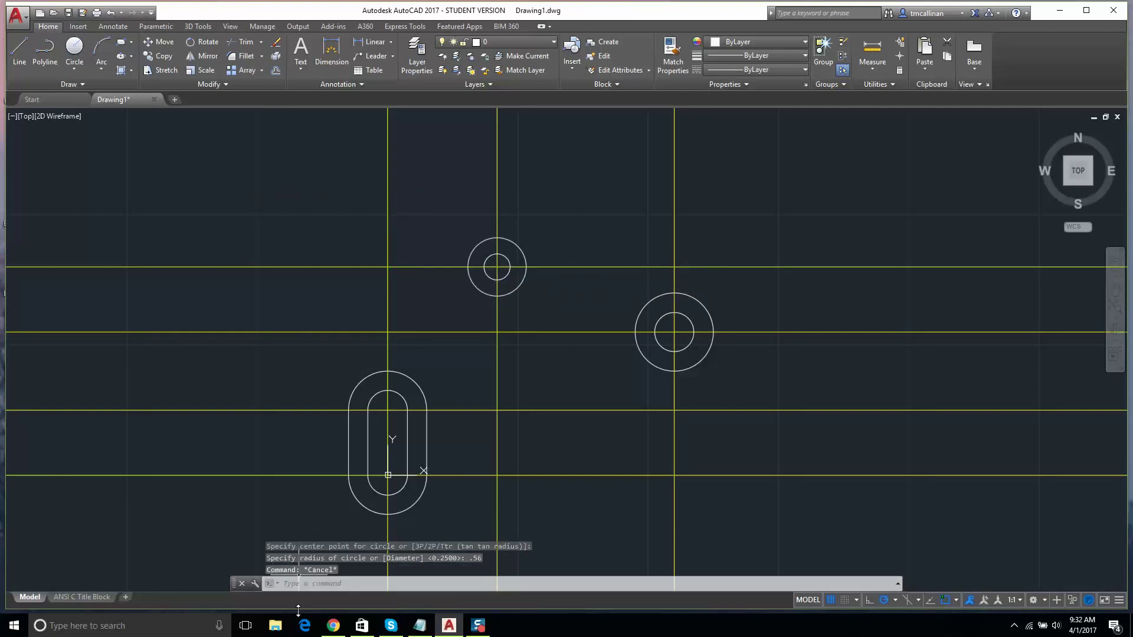
left_click(333, 626)
left_click(333, 625)
key("Escape")
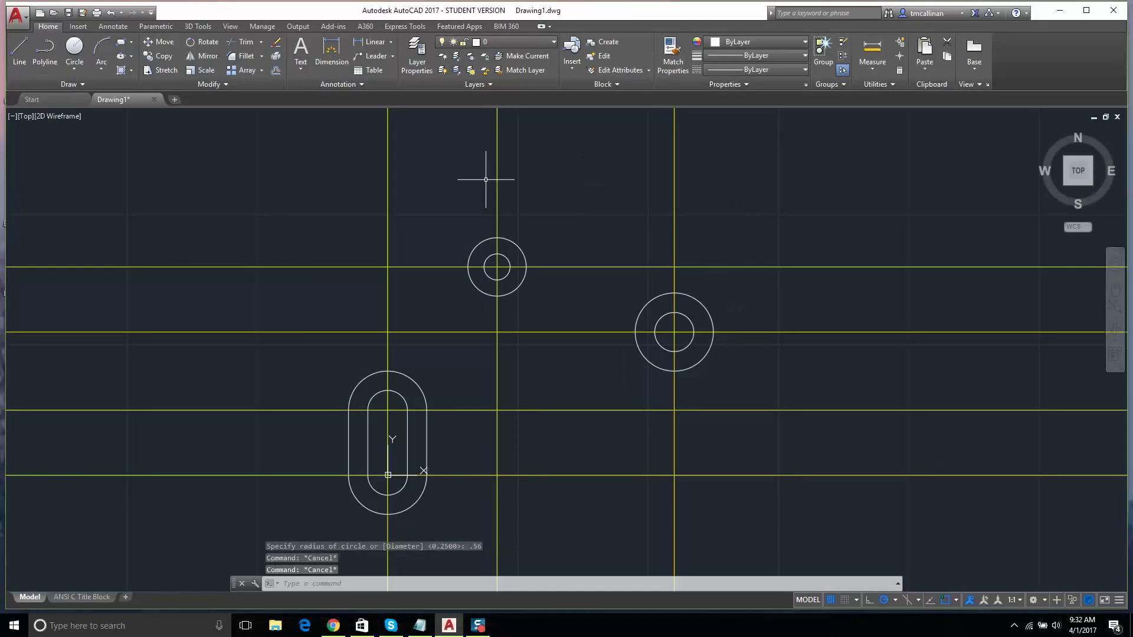